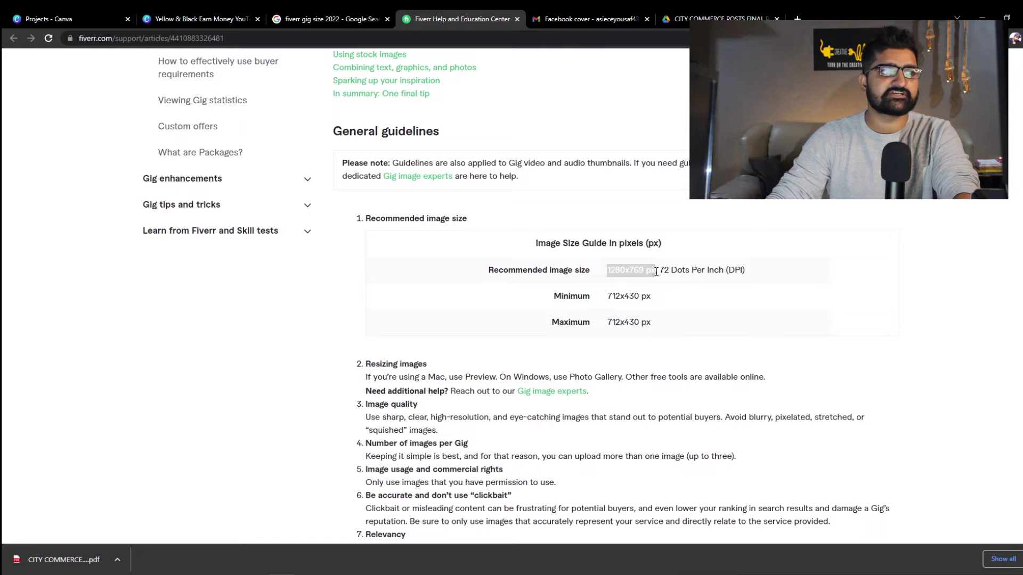
- Read the Fiverr Gig image general guidelines on recommended image size, image quality and number of images per Gig
{"action": "left_click", "coordinate": [656, 271]}
{"action": "scroll", "coordinate": [595, 197], "scroll_direction": "down", "scroll_amount": 1}
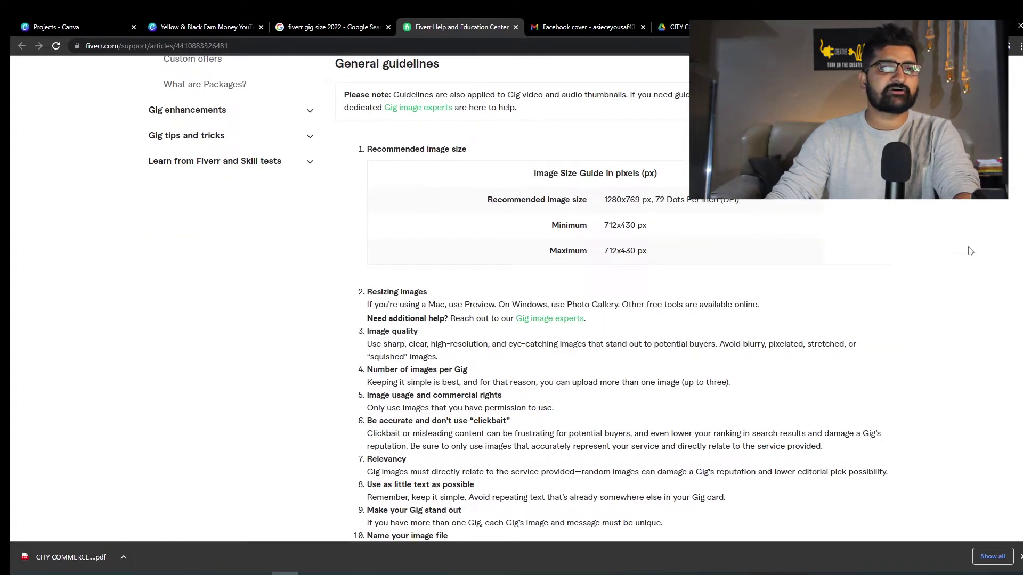
{"action": "scroll", "coordinate": [418, 261], "scroll_direction": "down", "scroll_amount": 1}
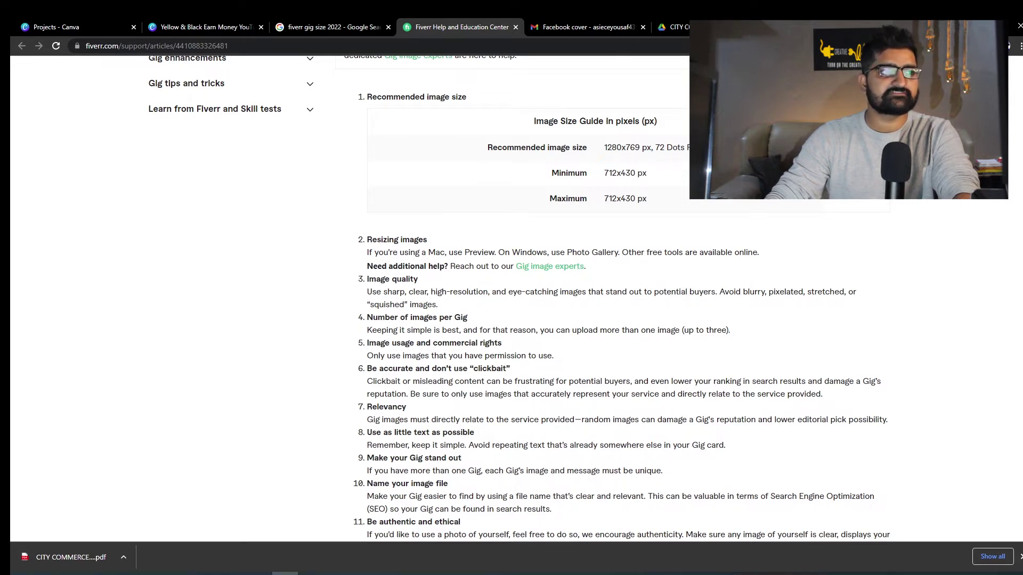
{"action": "scroll", "coordinate": [520, 299], "scroll_direction": "down", "scroll_amount": 1}
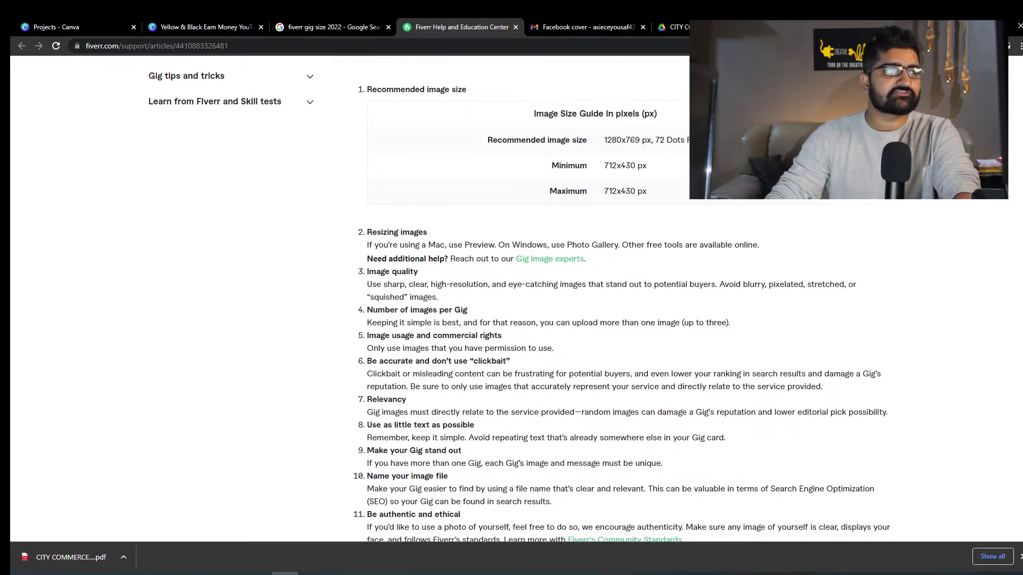
{"action": "scroll", "coordinate": [520, 299], "scroll_direction": "down", "scroll_amount": 1}
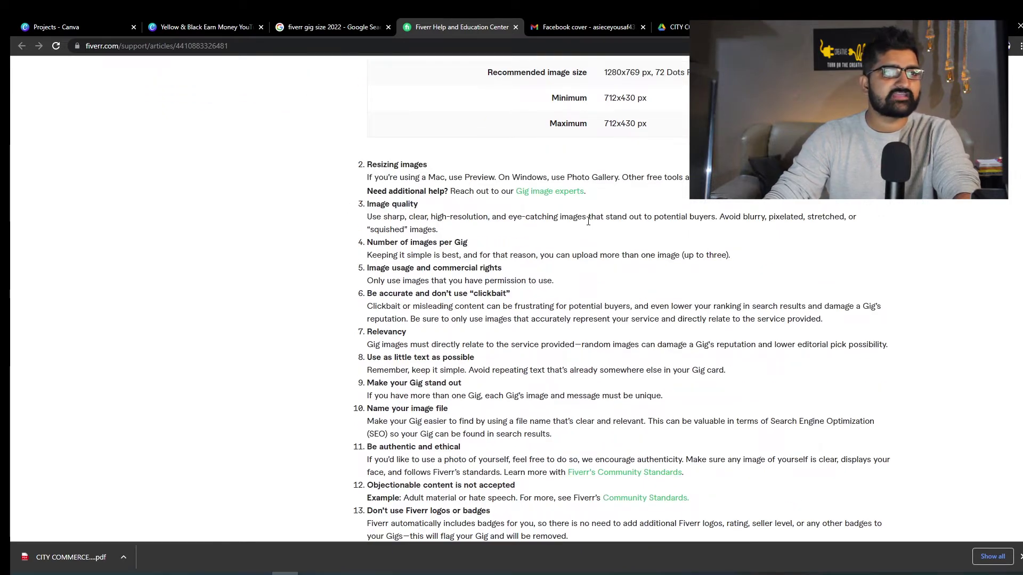
{"action": "left_click_drag", "start_coordinate": [588, 221], "coordinate": [531, 219]}
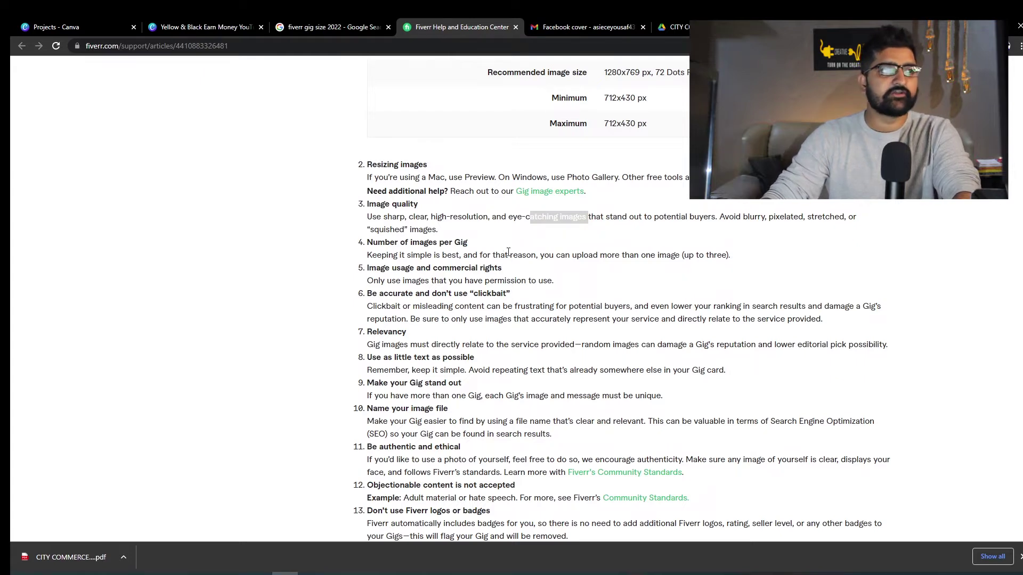
{"action": "left_click_drag", "start_coordinate": [467, 242], "coordinate": [391, 244]}
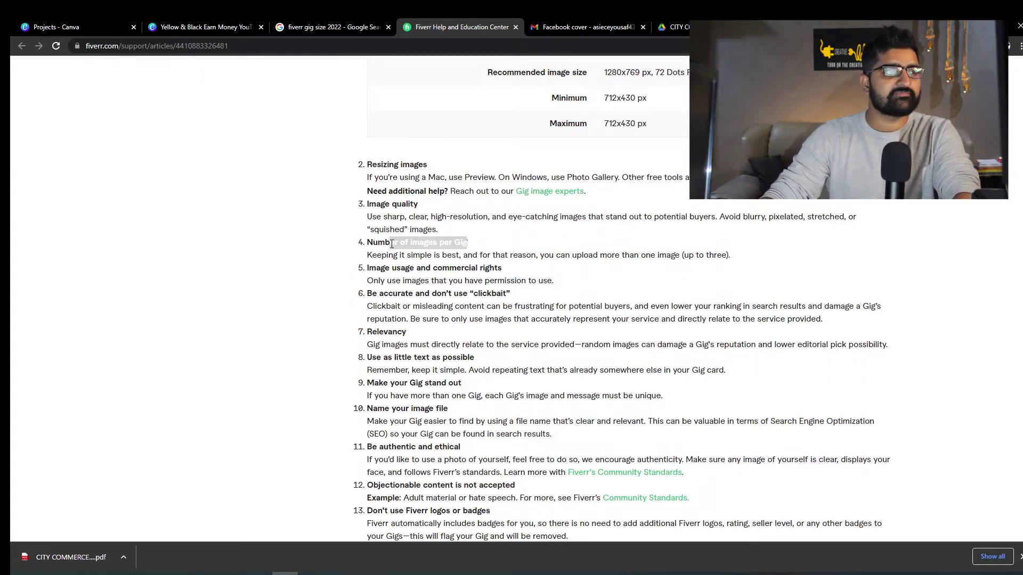
{"action": "left_click", "coordinate": [787, 251]}
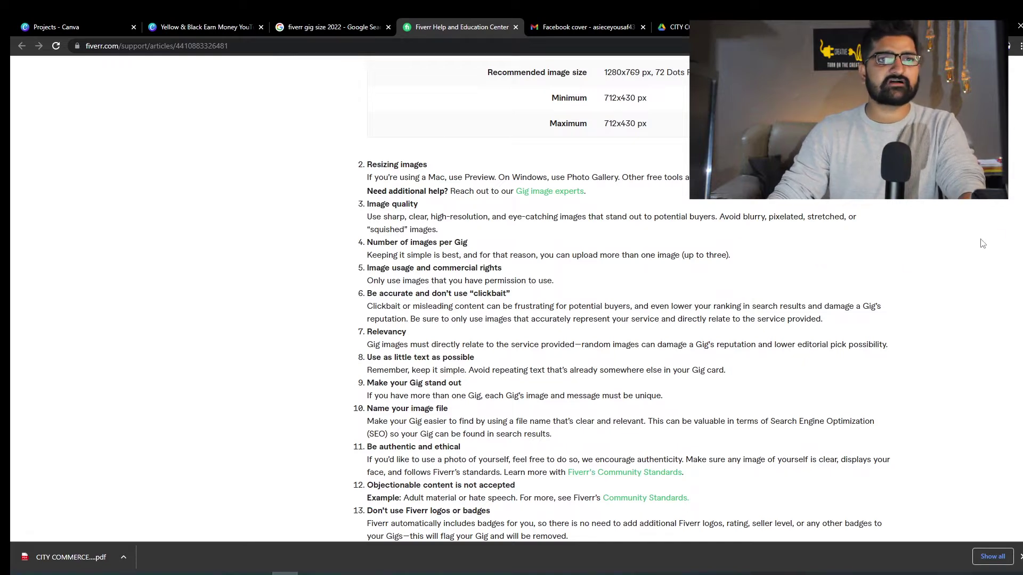
{"action": "scroll", "coordinate": [622, 303], "scroll_direction": "down", "scroll_amount": 1}
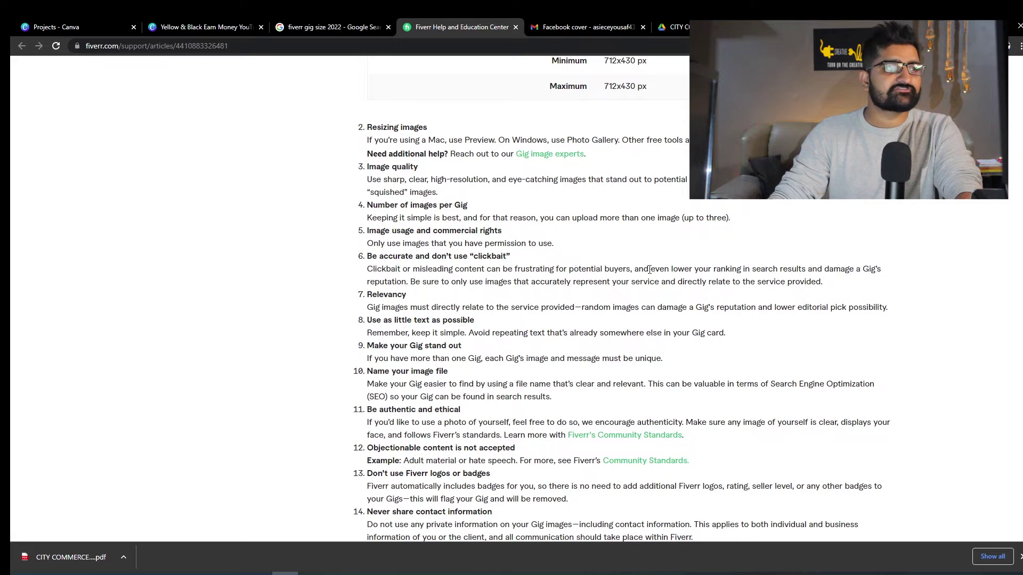
- Read the general guidelines on using little text and on avoiding Fiverr logos or badges
{"action": "left_click_drag", "start_coordinate": [478, 321], "coordinate": [372, 320]}
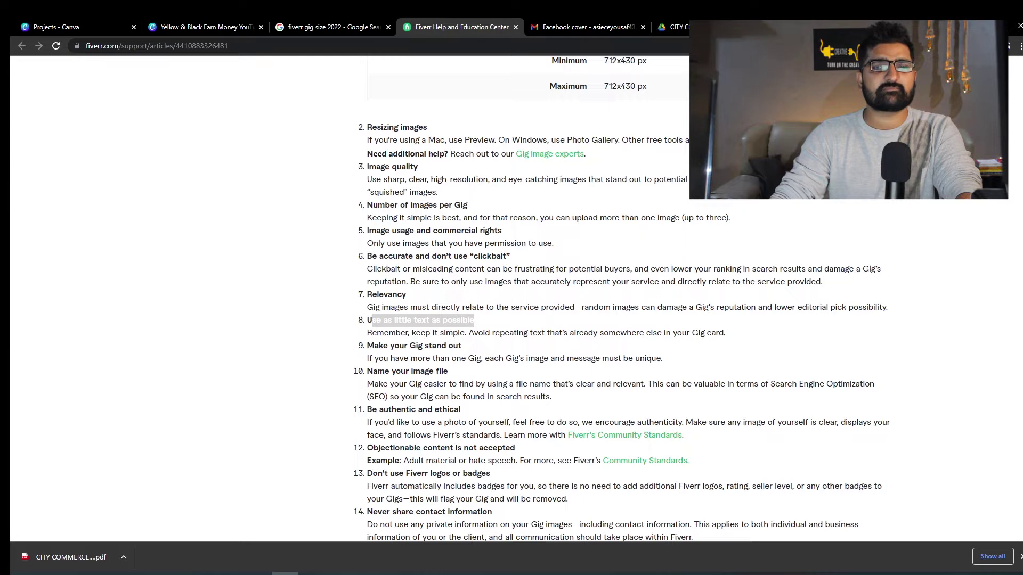
{"action": "scroll", "coordinate": [451, 296], "scroll_direction": "down", "scroll_amount": 2}
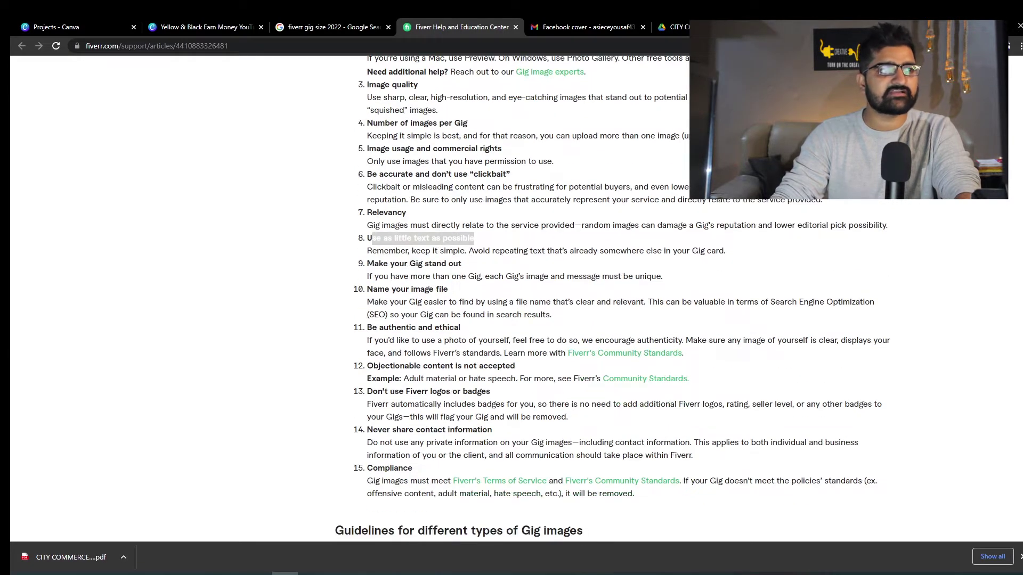
{"action": "scroll", "coordinate": [612, 296], "scroll_direction": "down", "scroll_amount": 1}
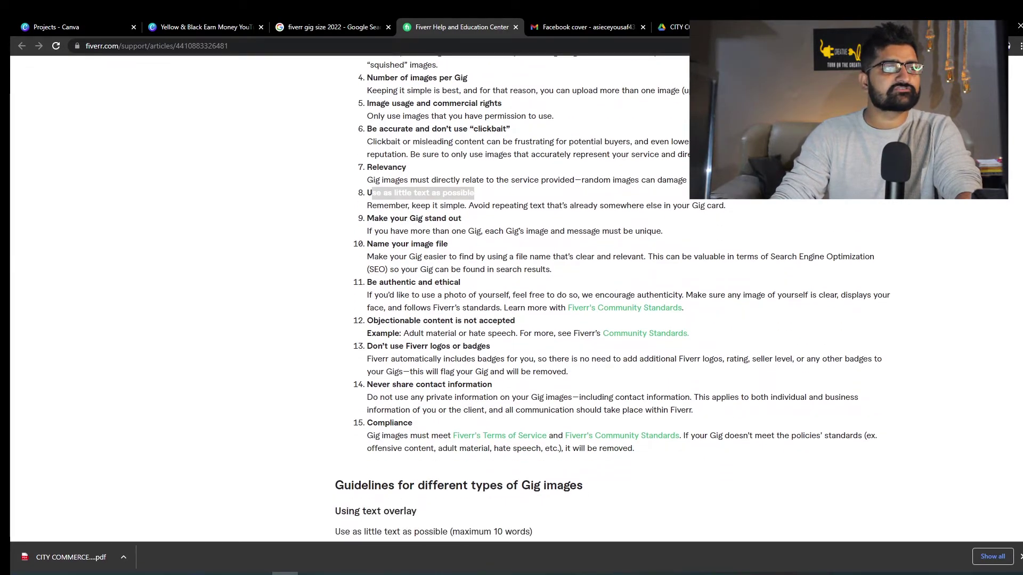
{"action": "scroll", "coordinate": [465, 301], "scroll_direction": "down", "scroll_amount": 1}
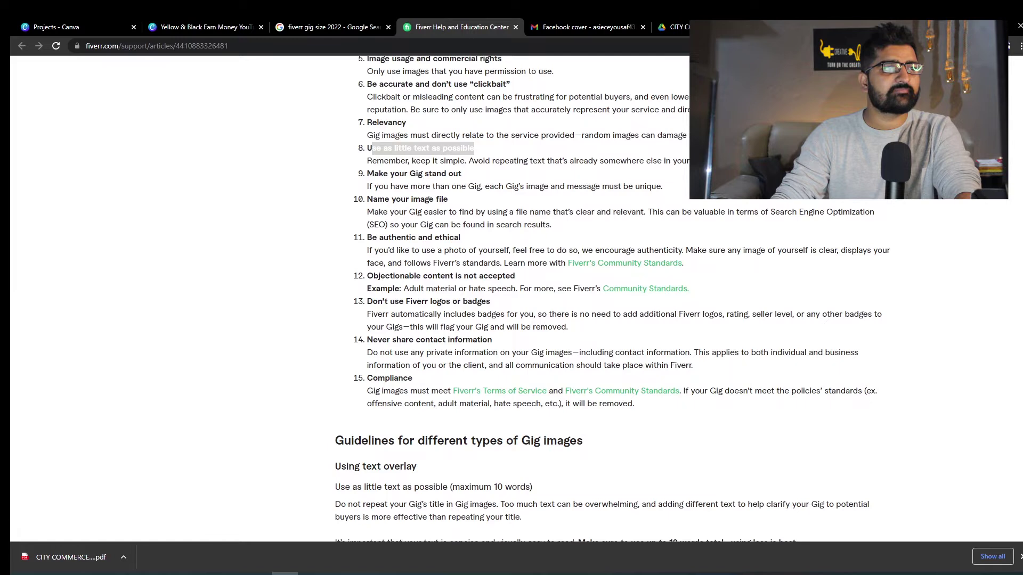
{"action": "left_click", "coordinate": [512, 302]}
{"action": "left_click_drag", "start_coordinate": [527, 306], "coordinate": [374, 304]}
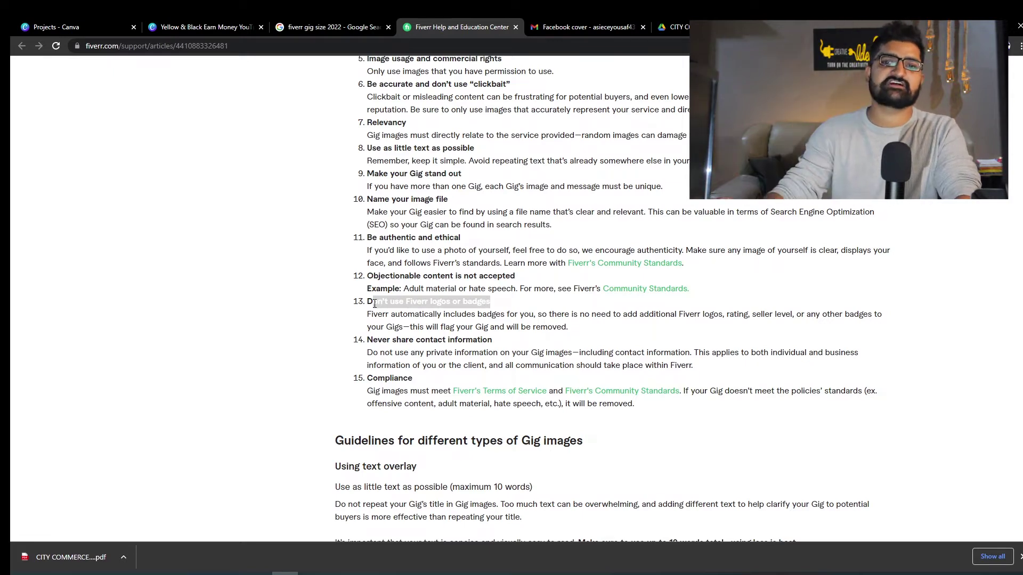
{"action": "left_click", "coordinate": [705, 325]}
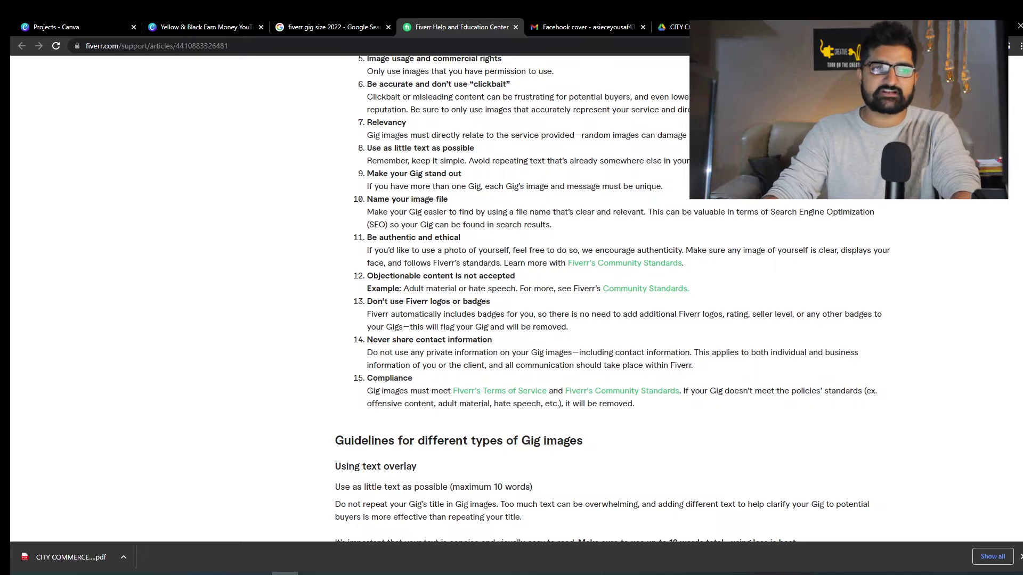
- Review the guidelines for different types of Gig images, examining the text overlay rules and their good and bad examples
{"action": "scroll", "coordinate": [449, 299], "scroll_direction": "down", "scroll_amount": 1}
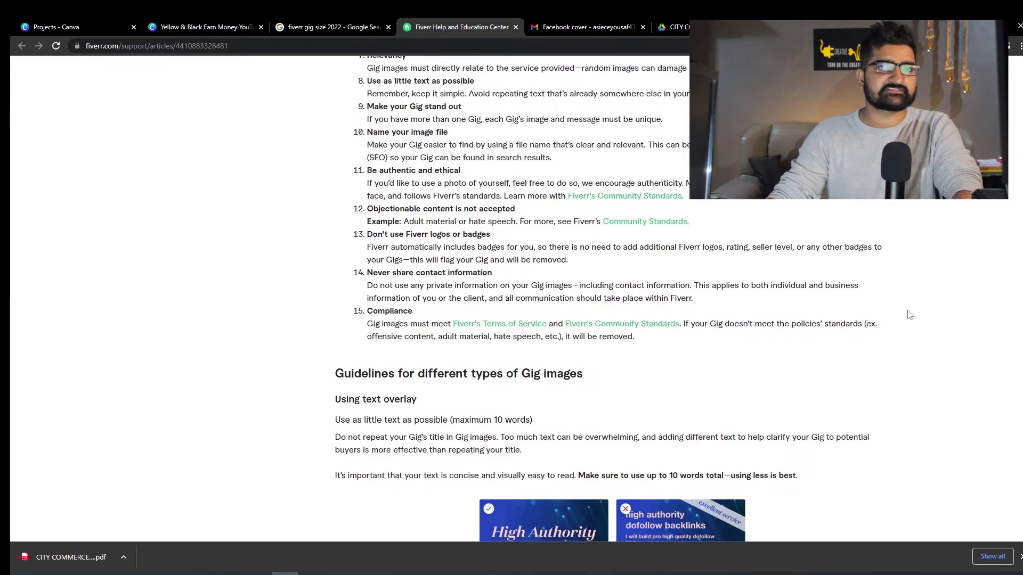
{"action": "scroll", "coordinate": [887, 219], "scroll_direction": "up", "scroll_amount": 4}
{"action": "scroll", "coordinate": [887, 218], "scroll_direction": "down", "scroll_amount": 7}
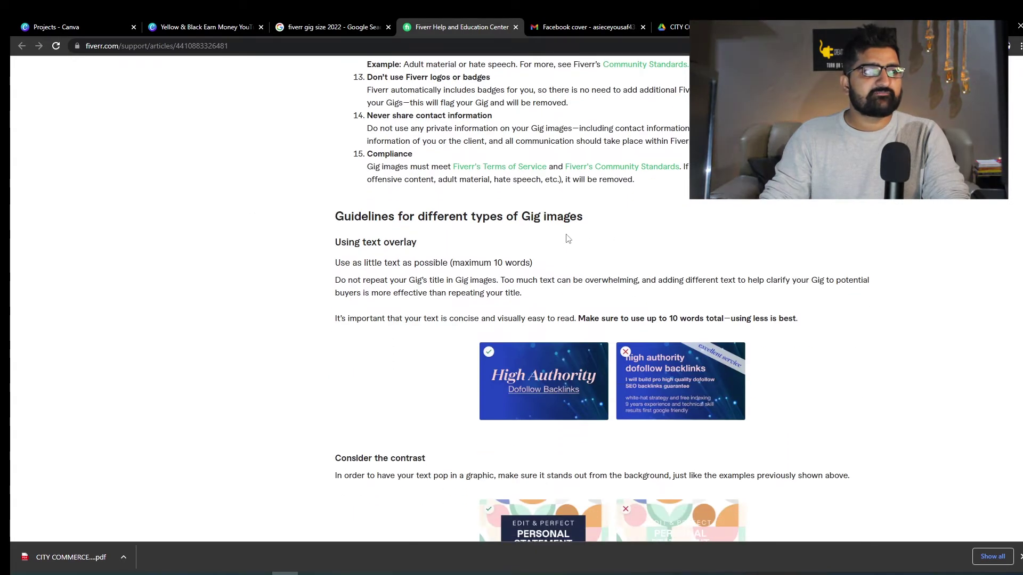
{"action": "left_click_drag", "start_coordinate": [604, 223], "coordinate": [326, 209]}
{"action": "left_click", "coordinate": [767, 225]}
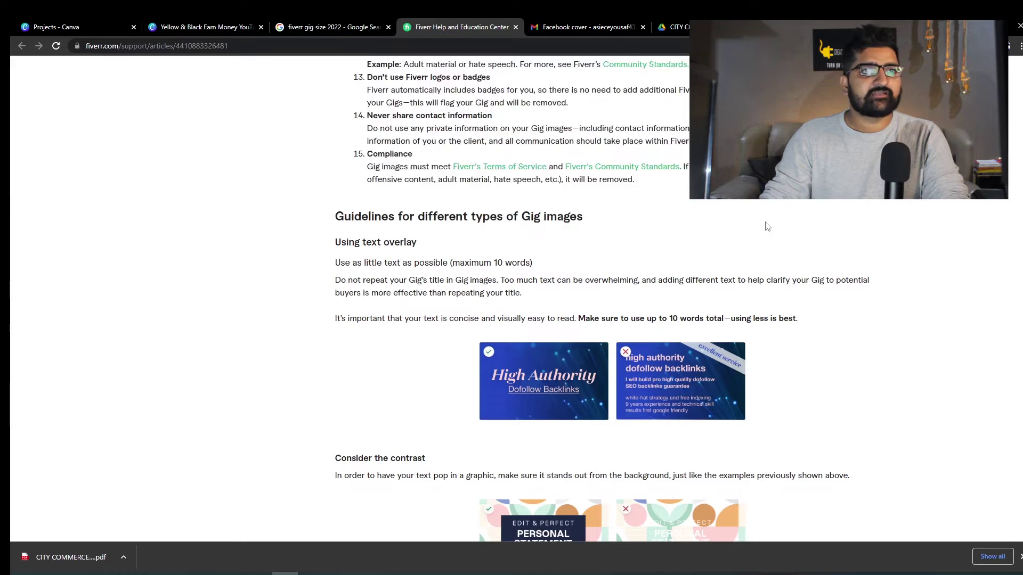
{"action": "scroll", "coordinate": [590, 314], "scroll_direction": "down", "scroll_amount": 3}
{"action": "scroll", "coordinate": [590, 314], "scroll_direction": "up", "scroll_amount": 2}
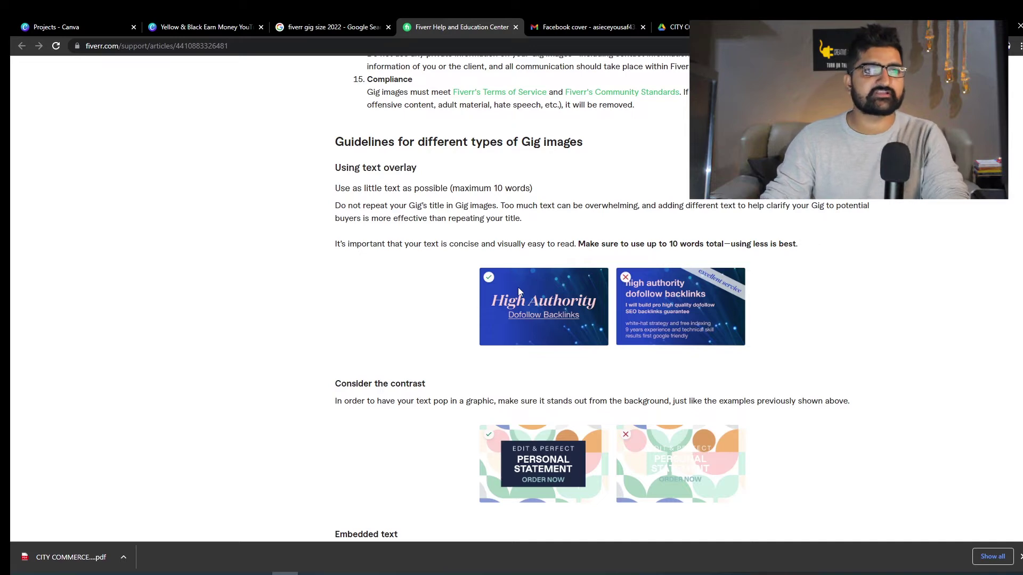
- Examine the guidelines and examples for contrast, embedded text, third-party logos and using a picture of yourself
{"action": "scroll", "coordinate": [922, 246], "scroll_direction": "down", "scroll_amount": 4}
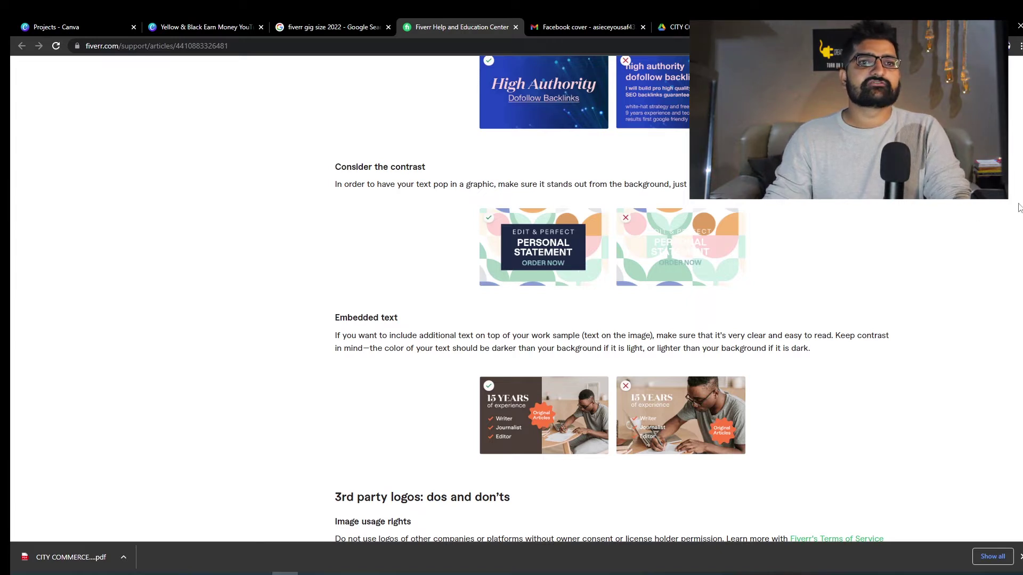
{"action": "scroll", "coordinate": [511, 298], "scroll_direction": "down", "scroll_amount": 1}
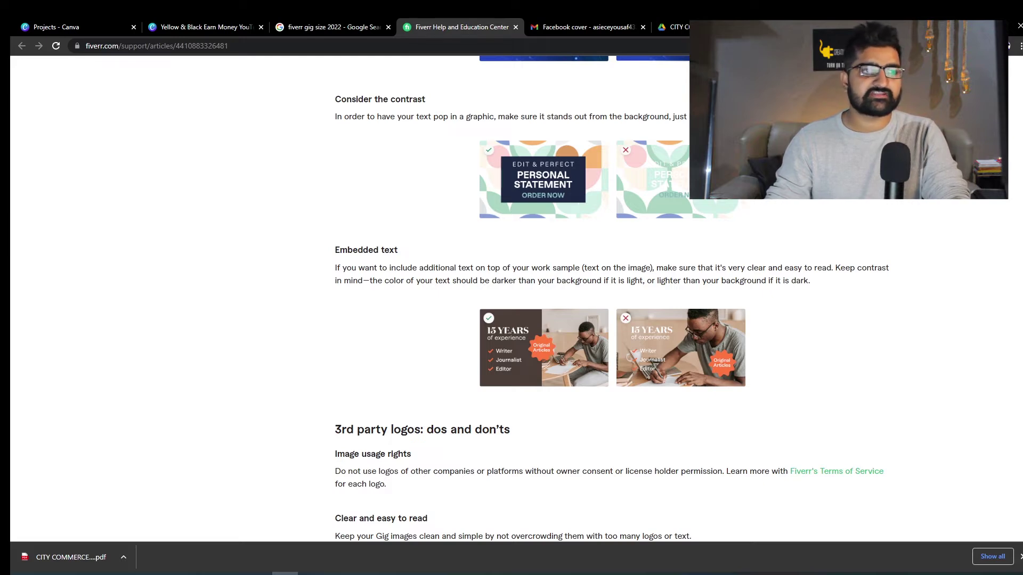
{"action": "scroll", "coordinate": [804, 256], "scroll_direction": "down", "scroll_amount": 1}
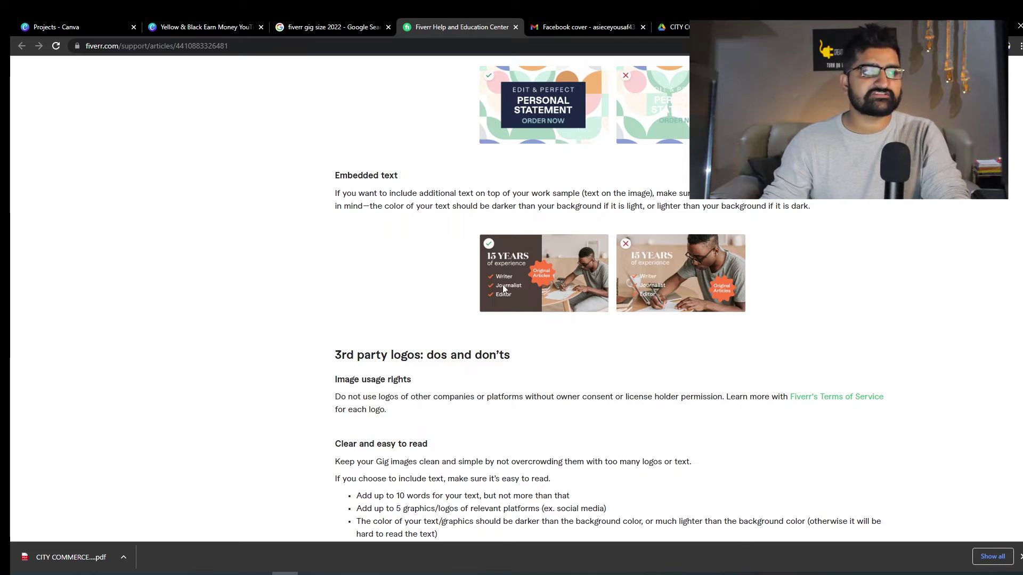
{"action": "scroll", "coordinate": [662, 280], "scroll_direction": "down", "scroll_amount": 3}
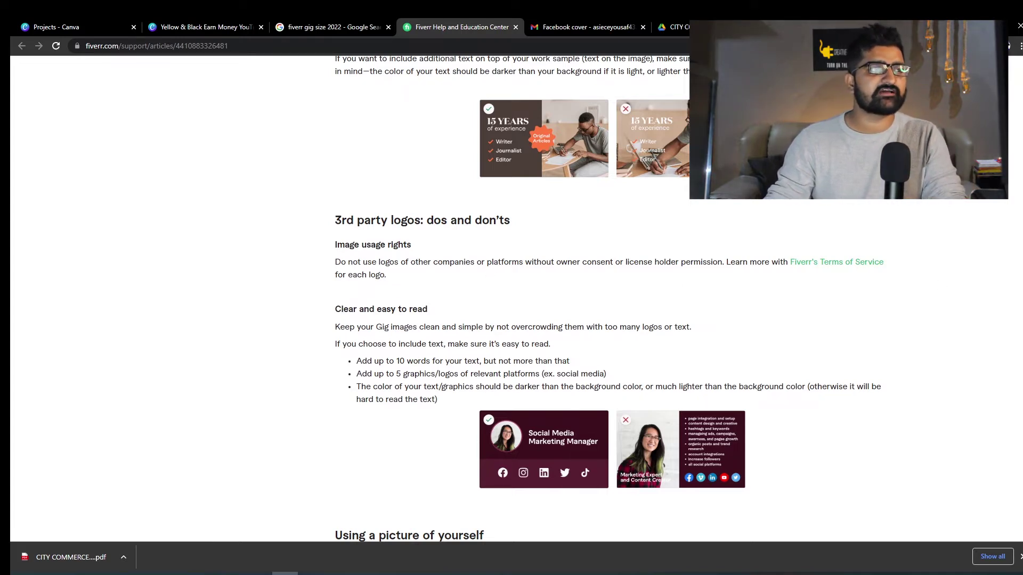
{"action": "scroll", "coordinate": [609, 298], "scroll_direction": "down", "scroll_amount": 1}
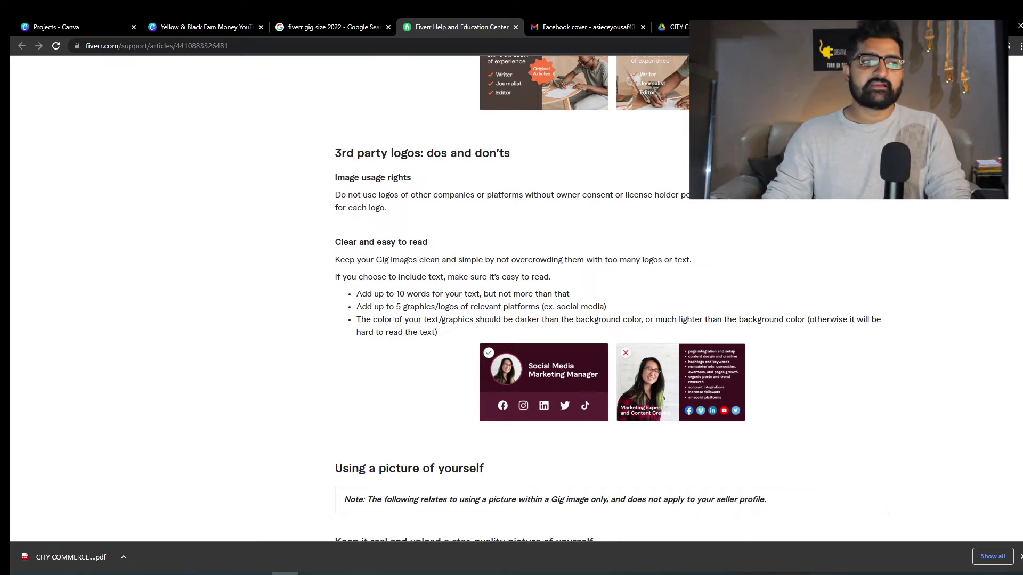
{"action": "scroll", "coordinate": [893, 340], "scroll_direction": "down", "scroll_amount": 7}
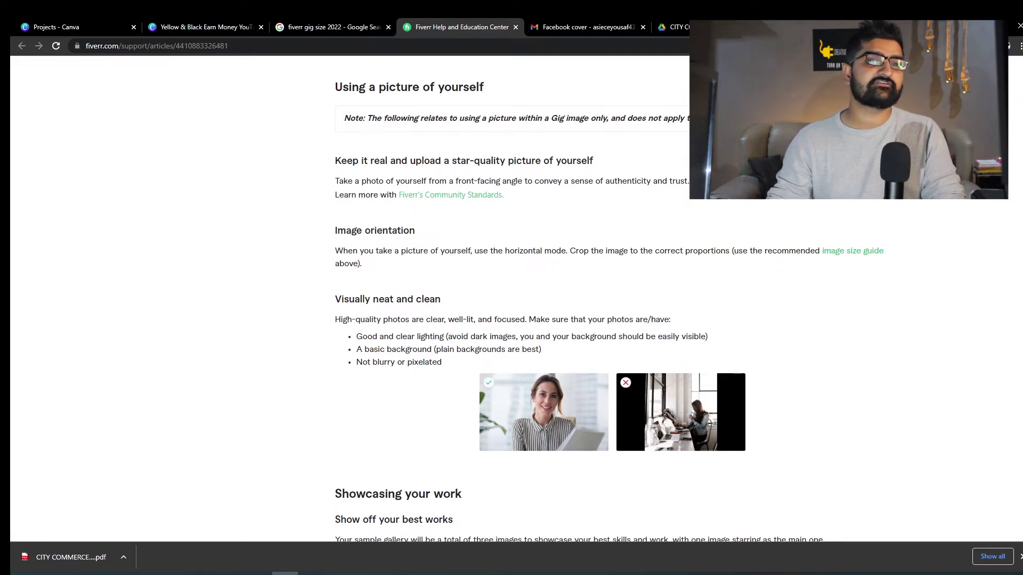
{"action": "scroll", "coordinate": [892, 340], "scroll_direction": "down", "scroll_amount": 2}
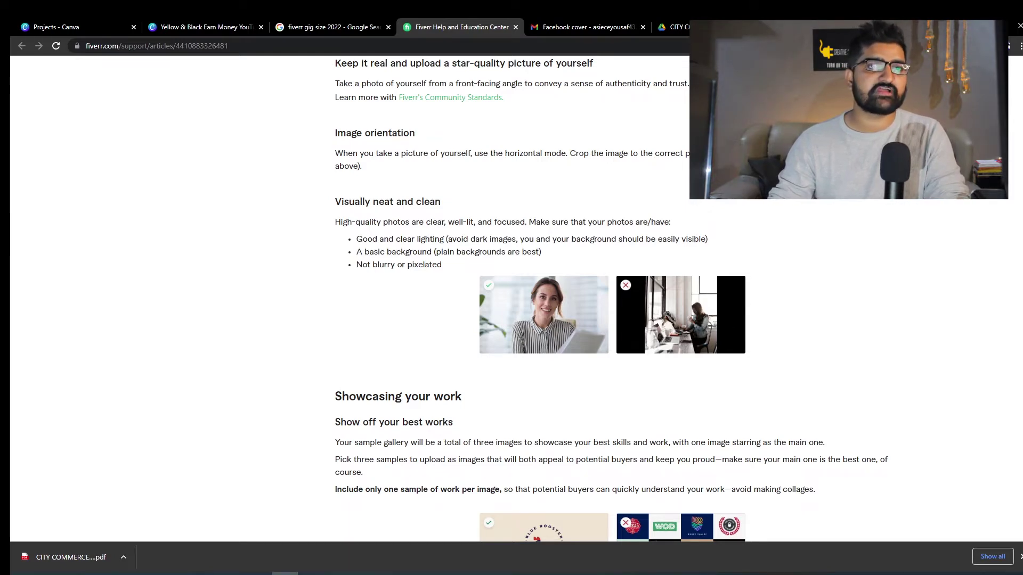
- Revisit the recommended image size in the size guide and browse the article's example Gig images
{"action": "scroll", "coordinate": [1020, 81], "scroll_direction": "up", "scroll_amount": 20}
{"action": "scroll", "coordinate": [1020, 81], "scroll_direction": "down", "scroll_amount": 10}
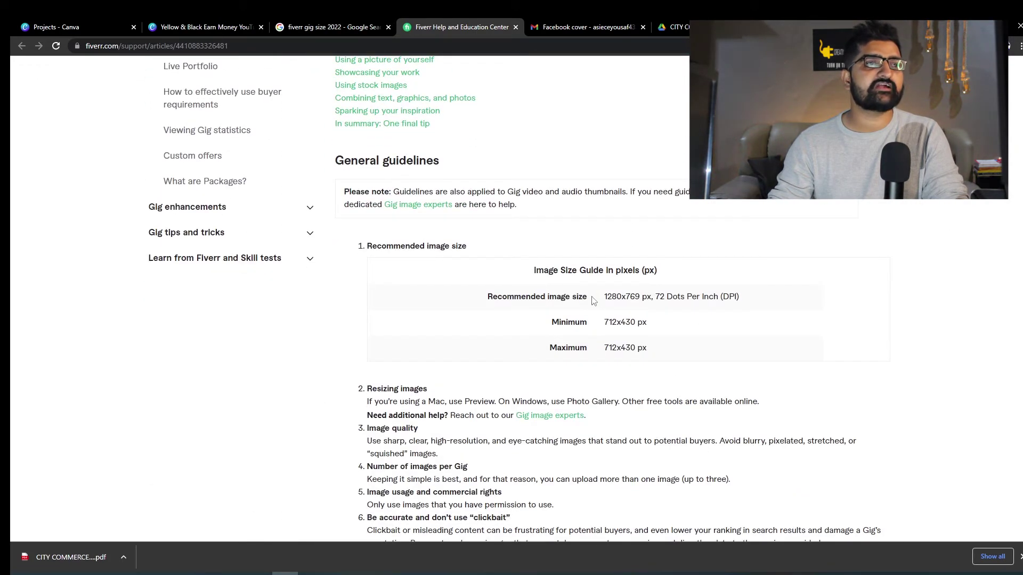
{"action": "left_click_drag", "start_coordinate": [604, 297], "coordinate": [673, 300]}
{"action": "scroll", "coordinate": [769, 370], "scroll_direction": "down", "scroll_amount": 20}
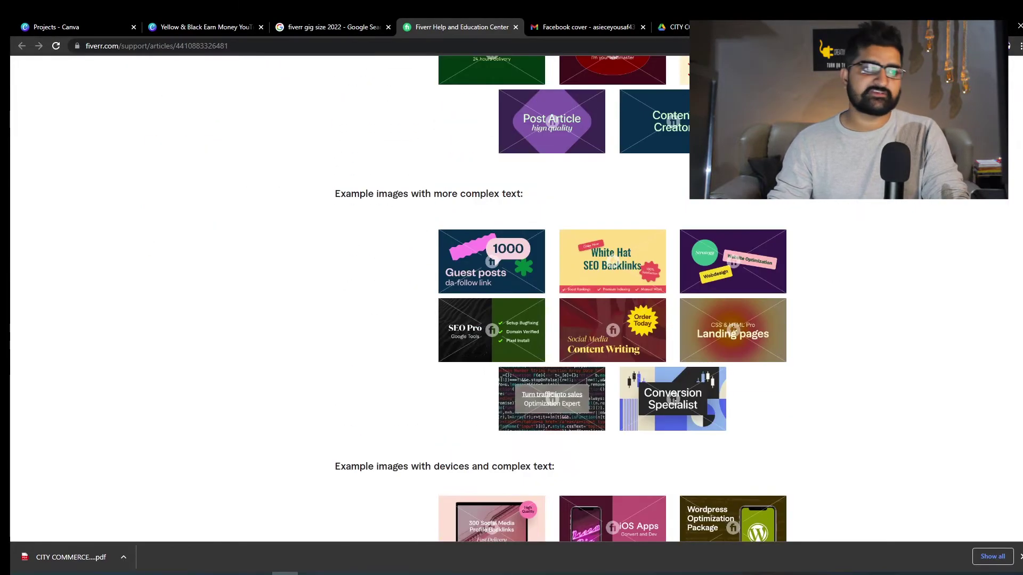
{"action": "scroll", "coordinate": [574, 299], "scroll_direction": "down", "scroll_amount": 15}
{"action": "scroll", "coordinate": [574, 298], "scroll_direction": "up", "scroll_amount": 6}
{"action": "scroll", "coordinate": [607, 298], "scroll_direction": "up", "scroll_amount": 8}
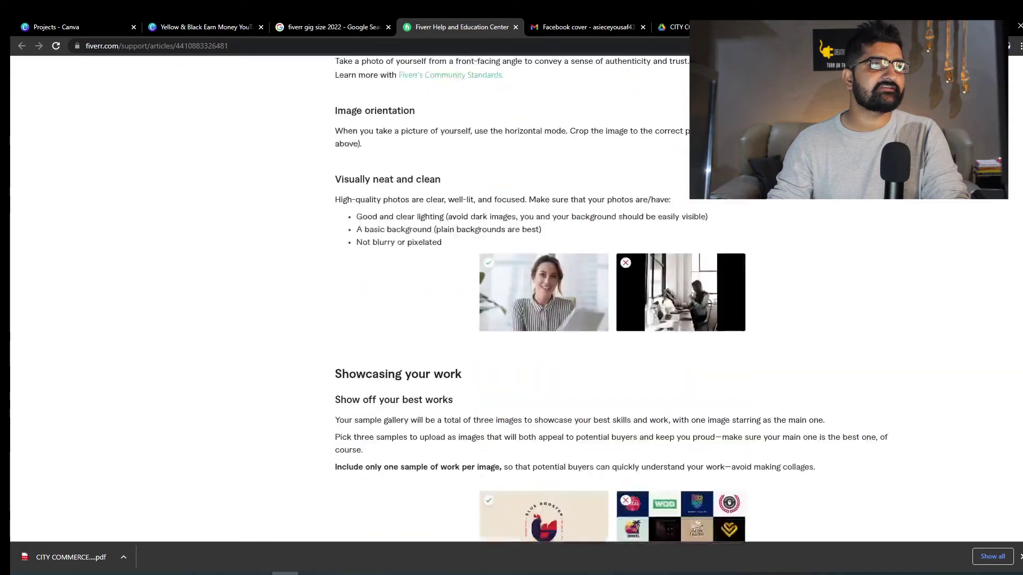
{"action": "scroll", "coordinate": [608, 298], "scroll_direction": "up", "scroll_amount": 15}
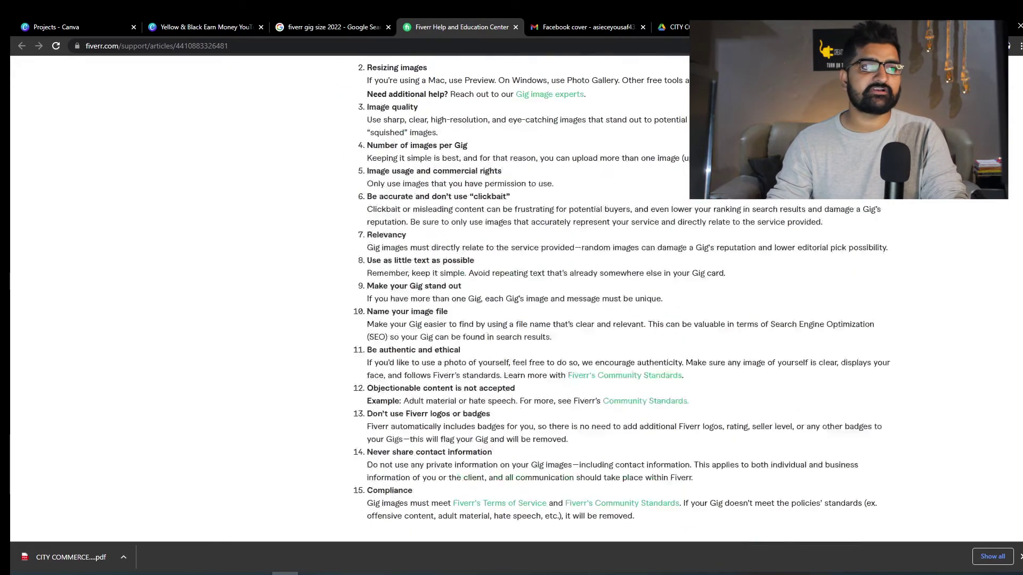
{"action": "scroll", "coordinate": [607, 299], "scroll_direction": "up", "scroll_amount": 3}
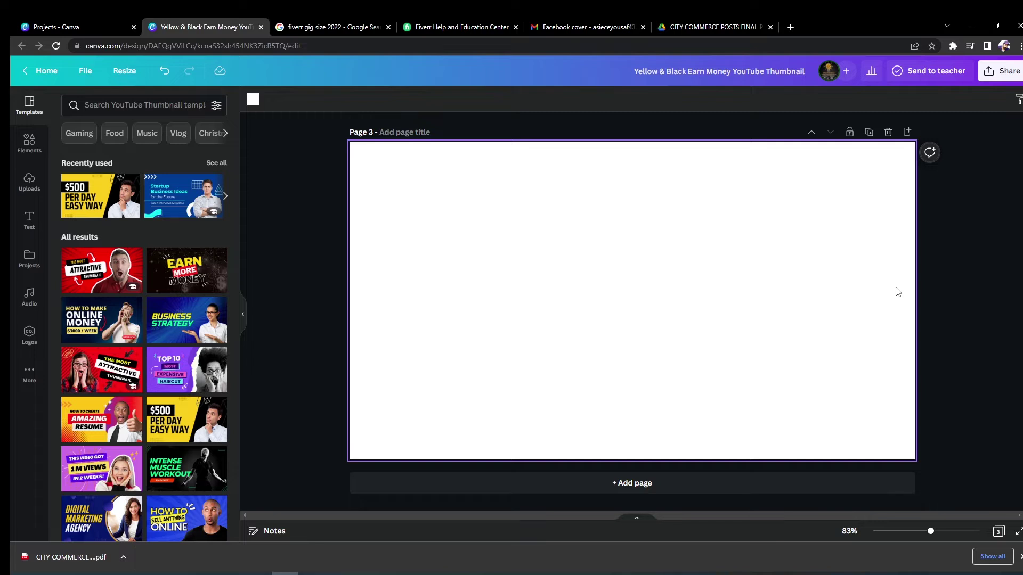
{"action": "scroll", "coordinate": [632, 309], "scroll_direction": "up", "scroll_amount": 3}
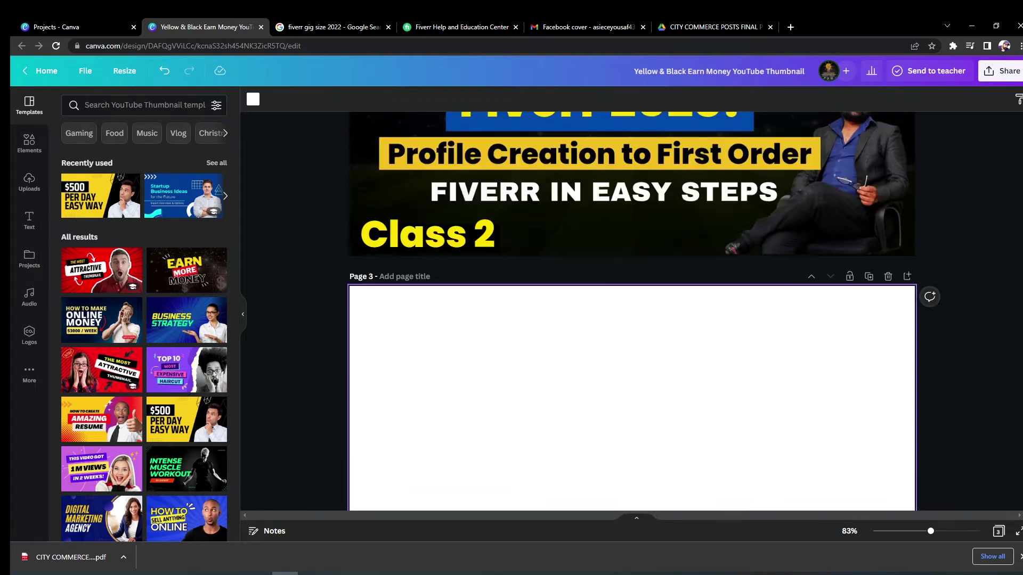
{"action": "scroll", "coordinate": [631, 309], "scroll_direction": "down", "scroll_amount": 3}
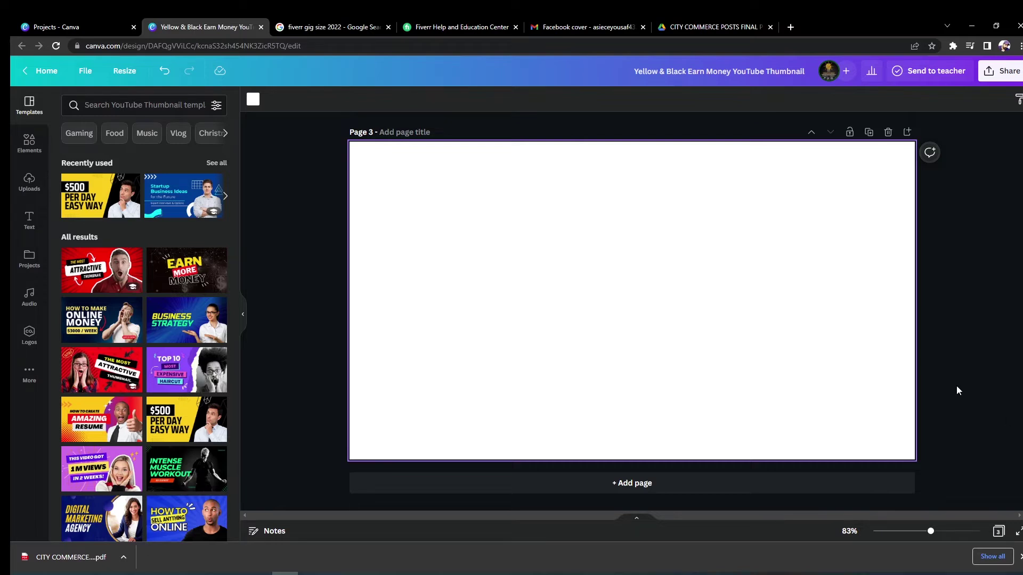
{"action": "scroll", "coordinate": [632, 309], "scroll_direction": "up", "scroll_amount": 3}
{"action": "scroll", "coordinate": [632, 309], "scroll_direction": "down", "scroll_amount": 3}
- Recheck the recommended Gig image size in the Fiverr help article and return to the Canva thumbnail design
{"action": "left_click", "coordinate": [453, 30]}
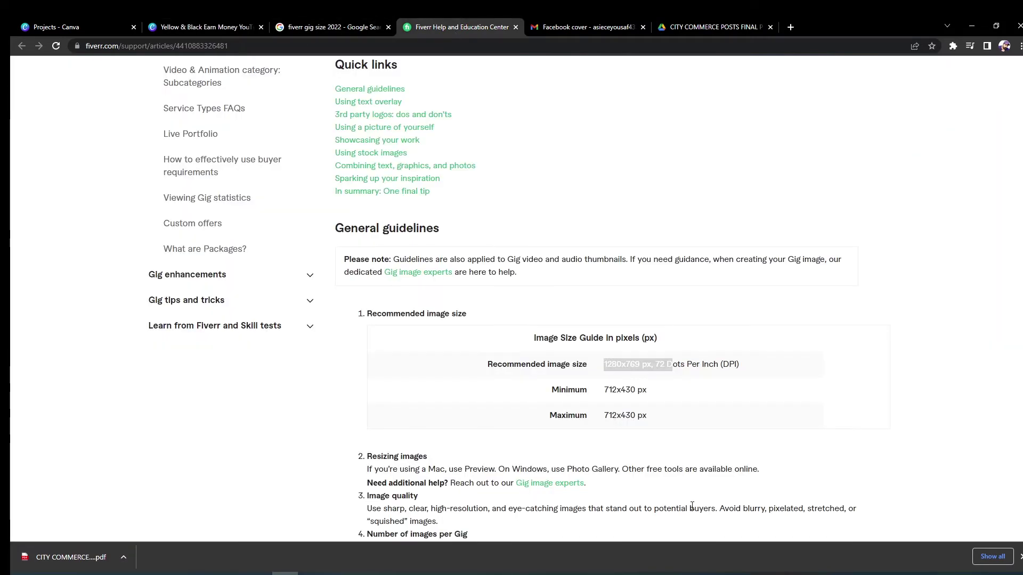
{"action": "left_click", "coordinate": [614, 375]}
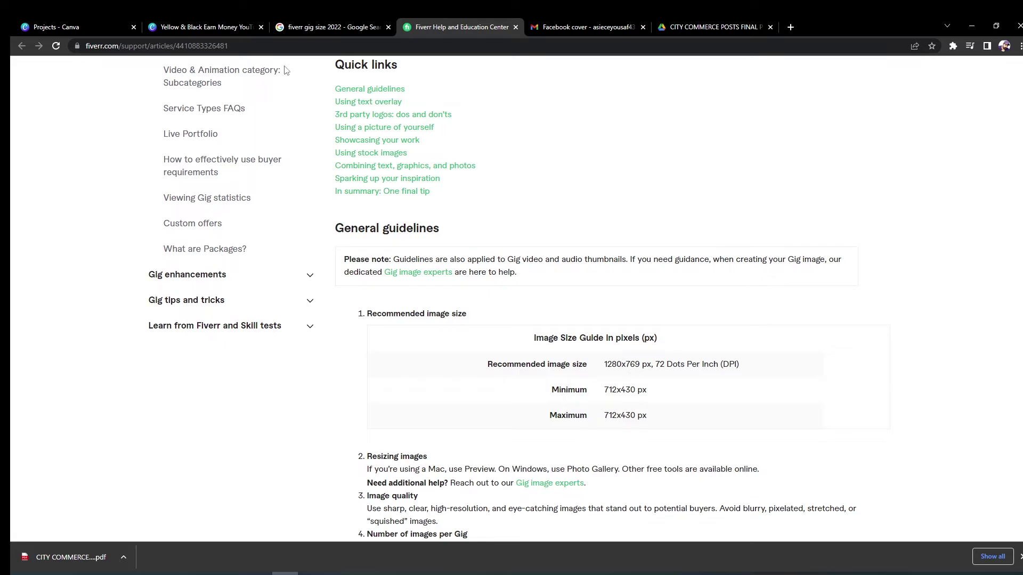
{"action": "left_click", "coordinate": [226, 25]}
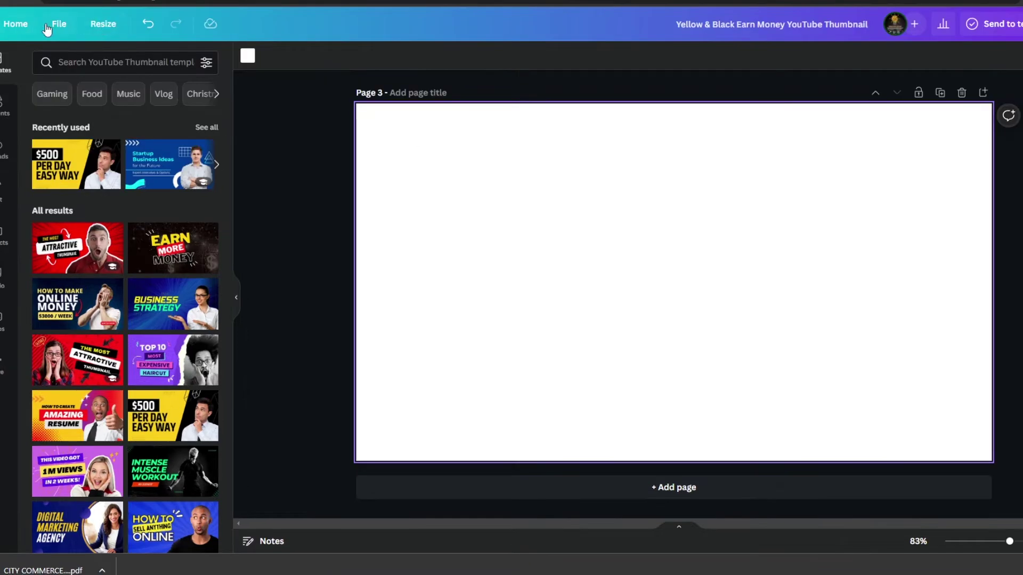
- Begin a custom resize of the design and copy the recommended height, 769, from the Fiverr image size guide
{"action": "left_click", "coordinate": [106, 27]}
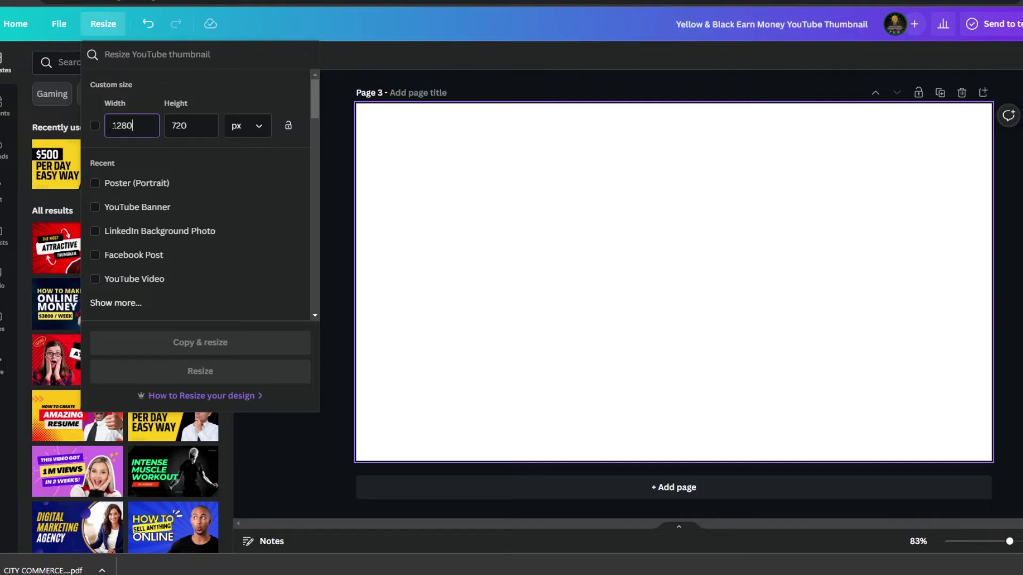
{"action": "left_click", "coordinate": [197, 125]}
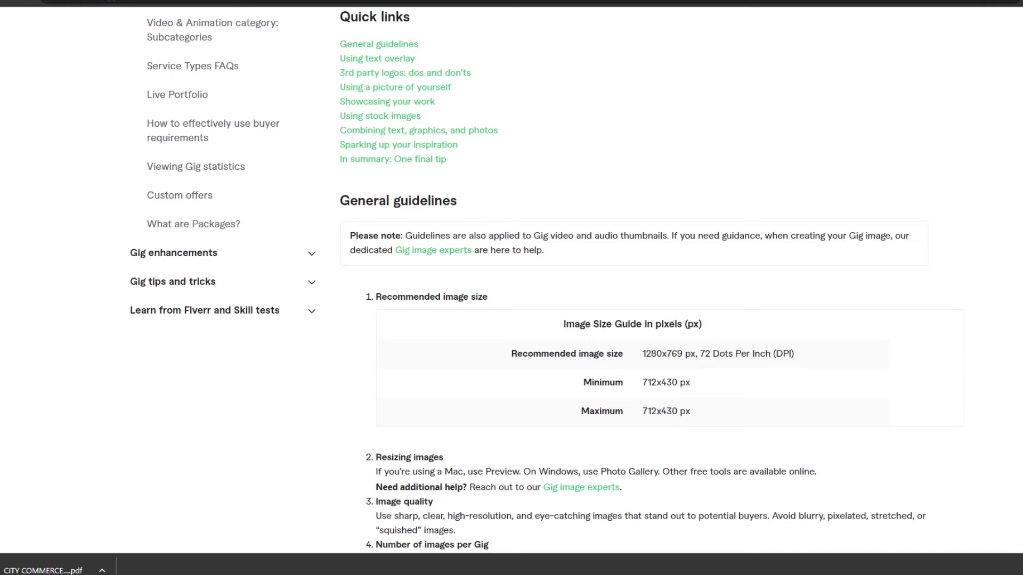
{"action": "left_click_drag", "start_coordinate": [682, 354], "coordinate": [665, 353]}
{"action": "right_click", "coordinate": [676, 357]}
{"action": "left_click", "coordinate": [695, 366]}
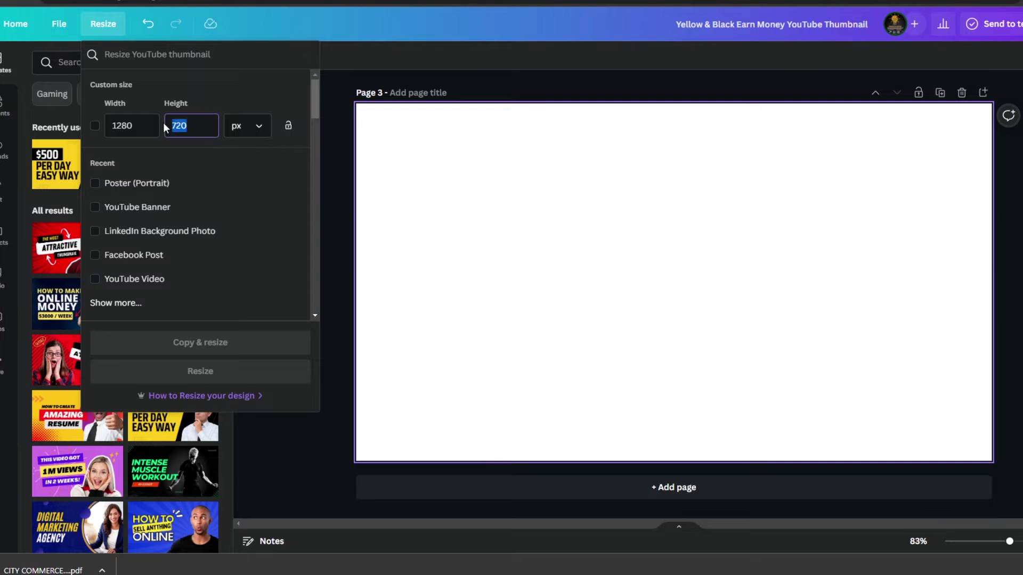
- Set the custom height to 769 px, keep pixels as the unit, and create a 1280 × 769 px copy of the design
{"action": "key", "text": "BackSpace"}
{"action": "right_click", "coordinate": [175, 126]}
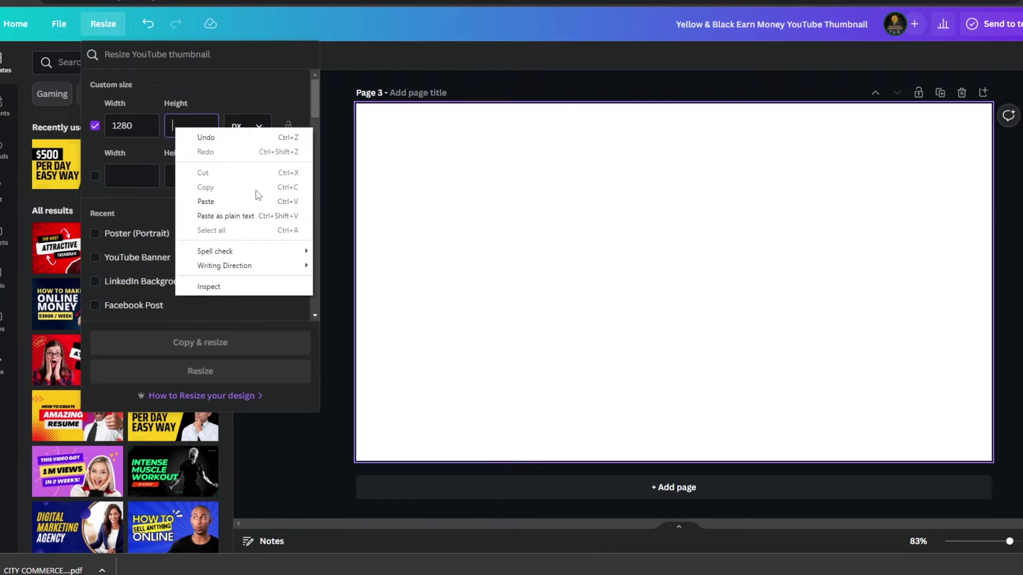
{"action": "left_click", "coordinate": [251, 201]}
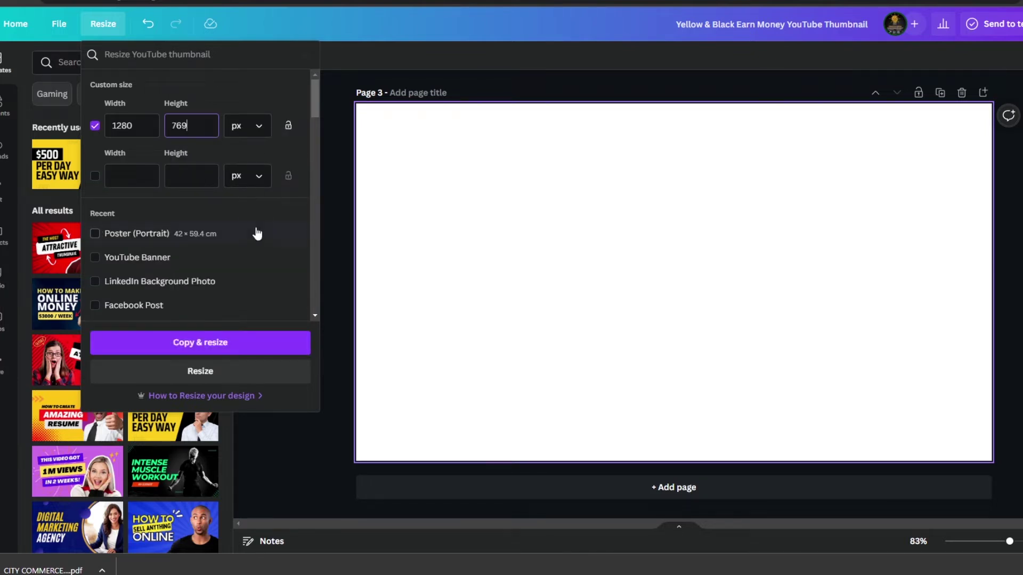
{"action": "left_click", "coordinate": [258, 128]}
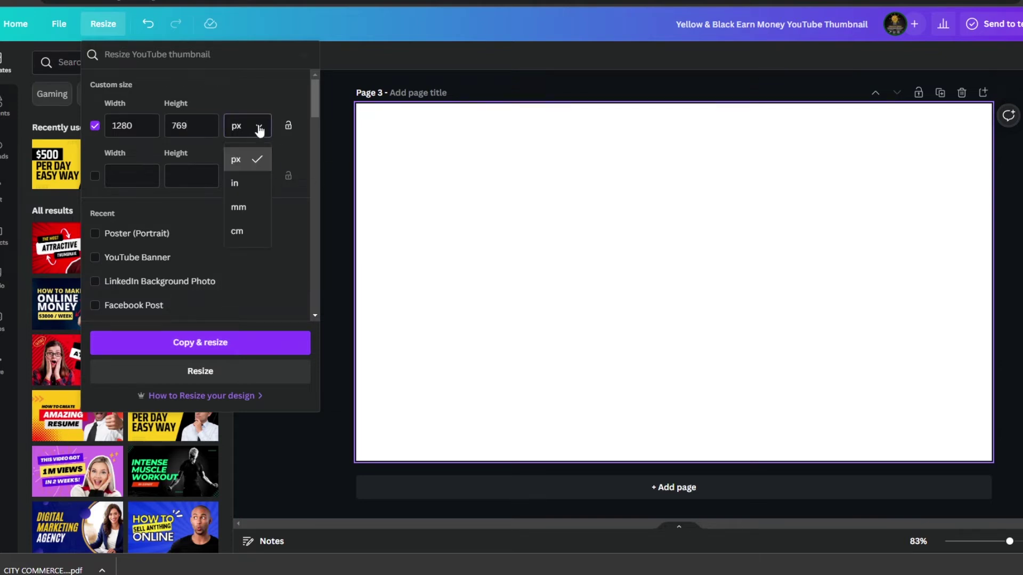
{"action": "left_click", "coordinate": [258, 127]}
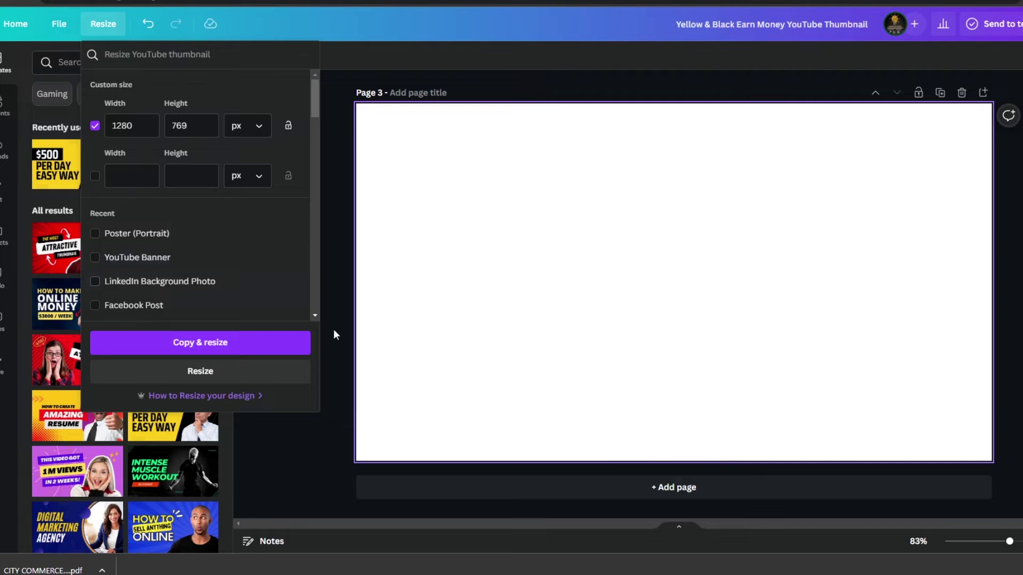
{"action": "left_click", "coordinate": [443, 367]}
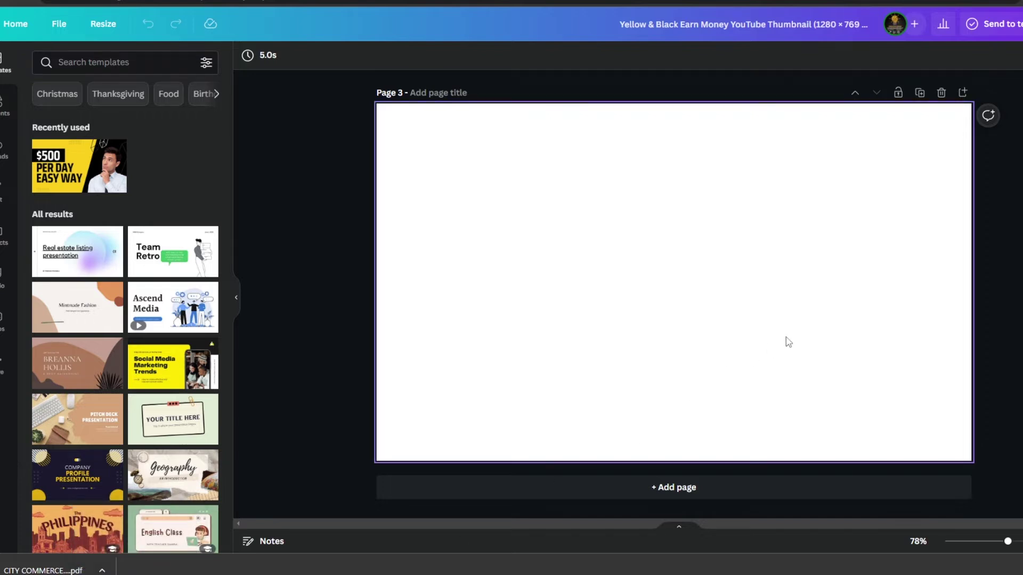
- Fill the blank background of page 3 with the golden yellow document color
{"action": "left_click", "coordinate": [796, 355]}
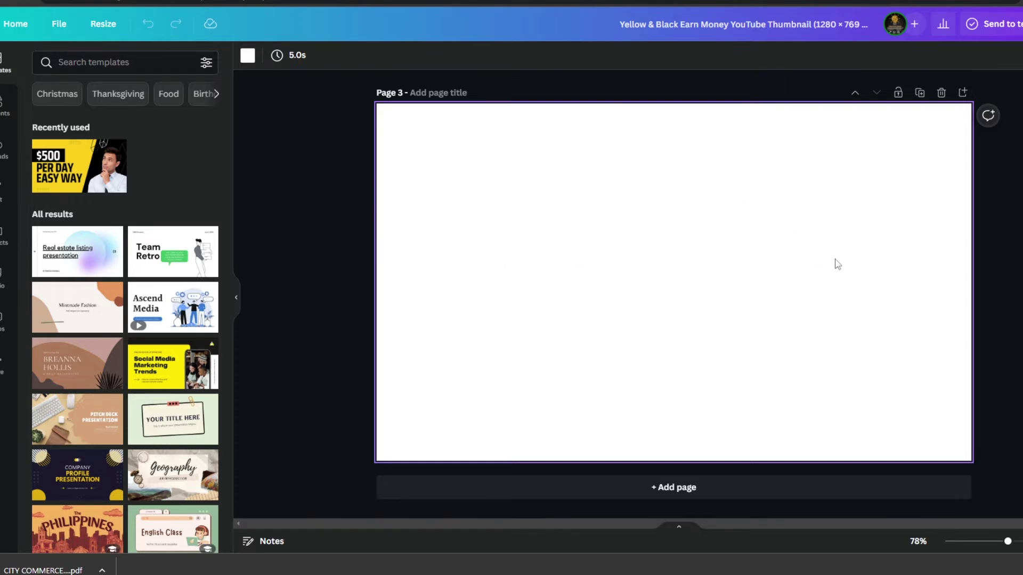
{"action": "left_click", "coordinate": [248, 56]}
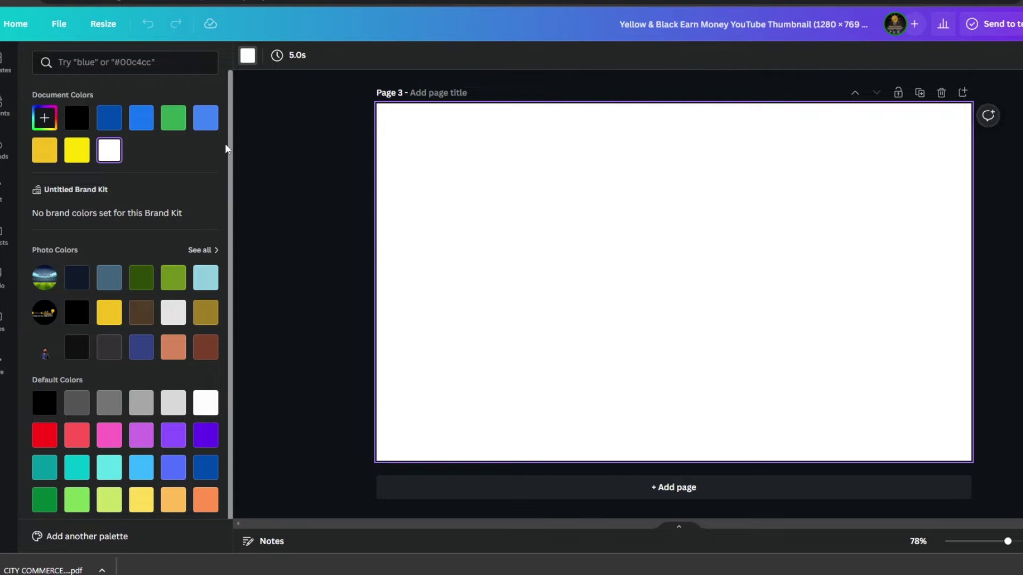
{"action": "scroll", "coordinate": [230, 168], "scroll_direction": "down", "scroll_amount": 1}
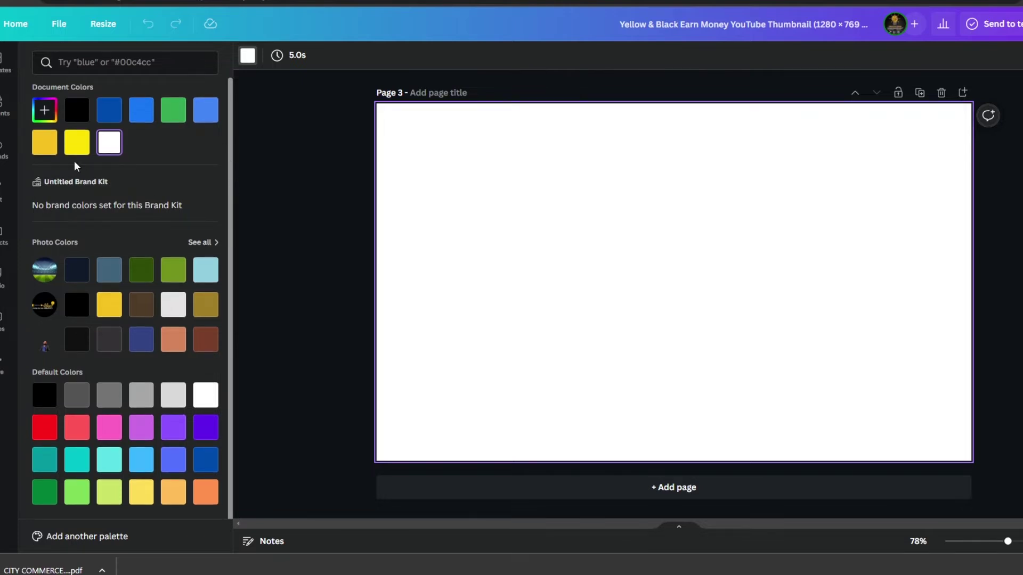
{"action": "left_click", "coordinate": [47, 146]}
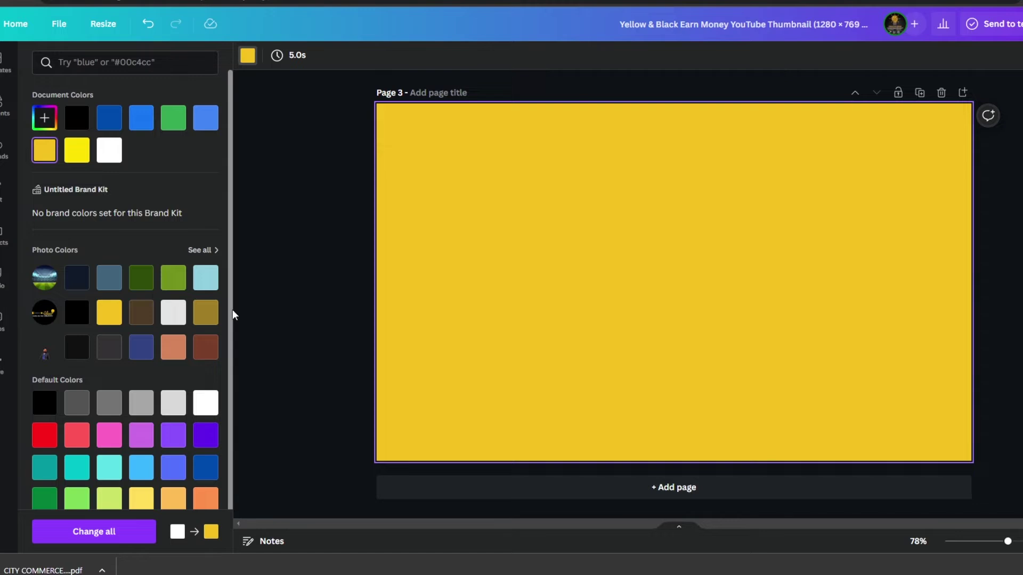
- Find the uploaded photo of the man seated beneath the CO LAB sign and place it on the yellow page
{"action": "left_click", "coordinate": [4, 151]}
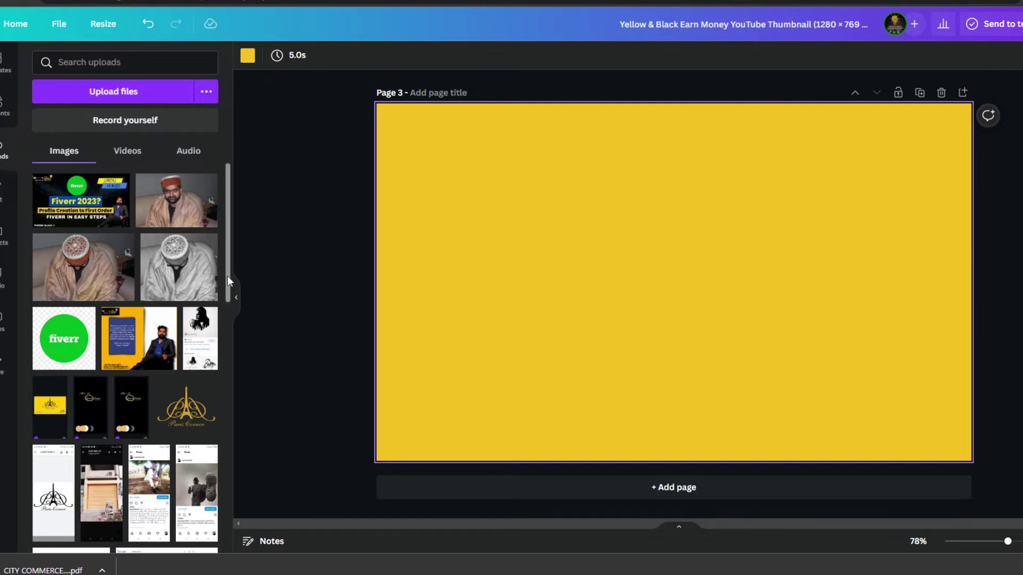
{"action": "scroll", "coordinate": [228, 288], "scroll_direction": "down", "scroll_amount": 10}
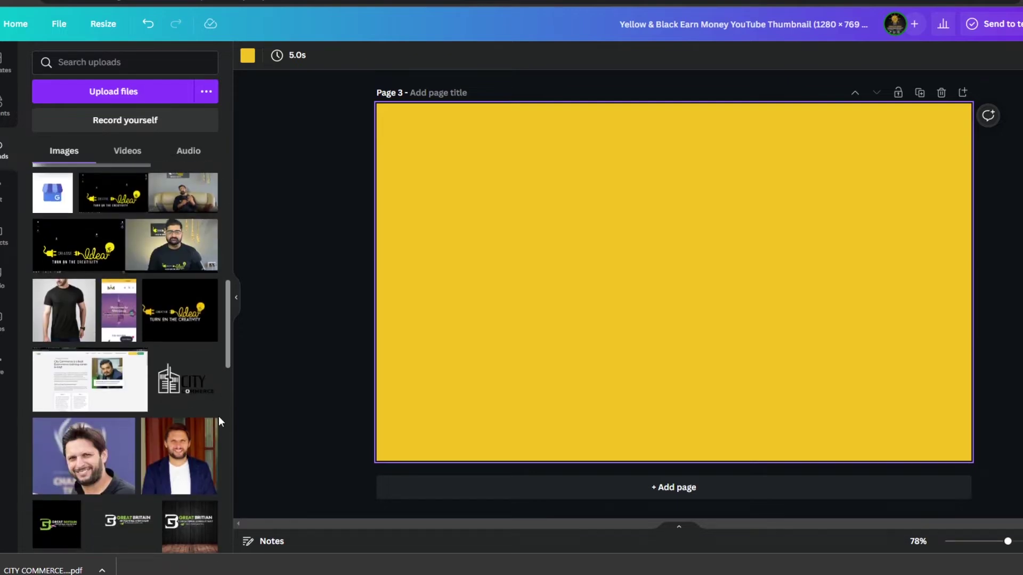
{"action": "scroll", "coordinate": [219, 417], "scroll_direction": "down", "scroll_amount": 6}
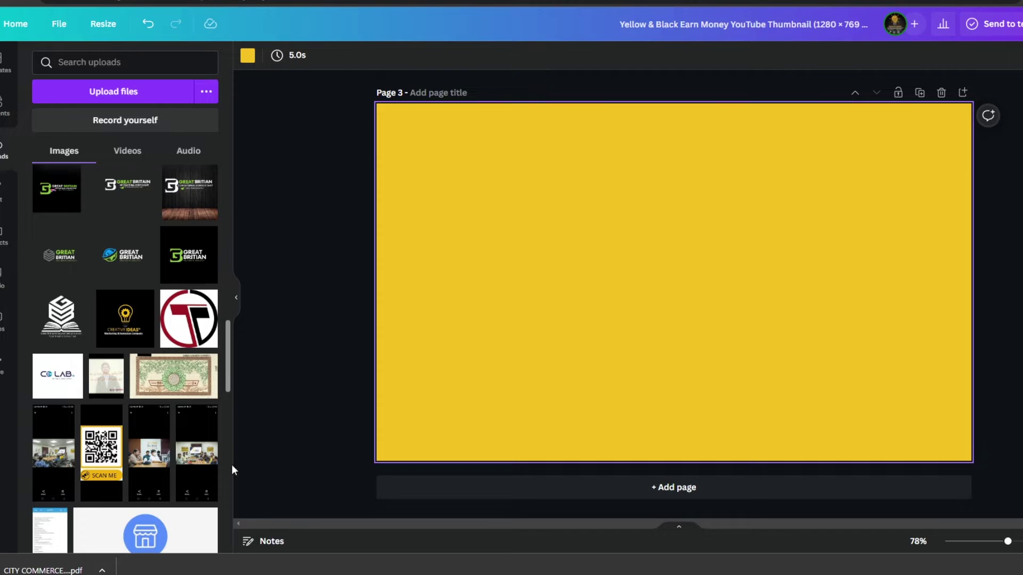
{"action": "left_click_drag", "start_coordinate": [229, 369], "coordinate": [238, 171]}
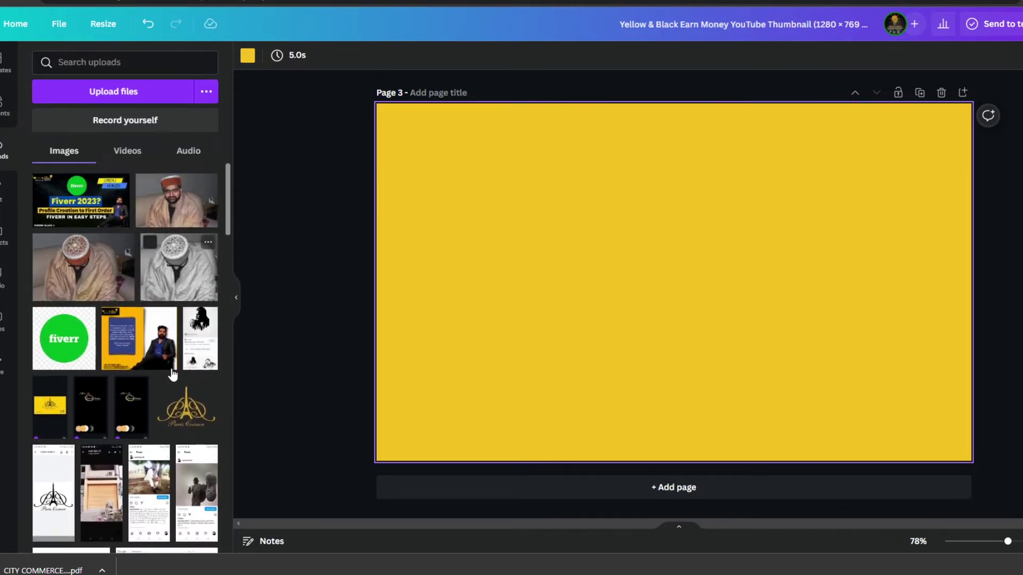
{"action": "scroll", "coordinate": [89, 241], "scroll_direction": "down", "scroll_amount": 10}
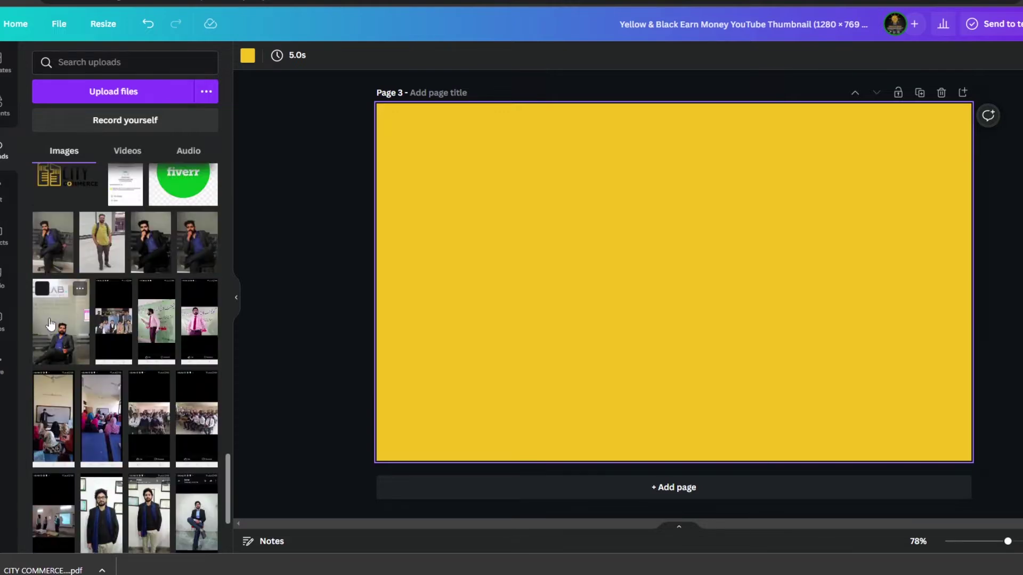
{"action": "left_click", "coordinate": [61, 322]}
{"action": "left_click_drag", "start_coordinate": [698, 202], "coordinate": [702, 224]}
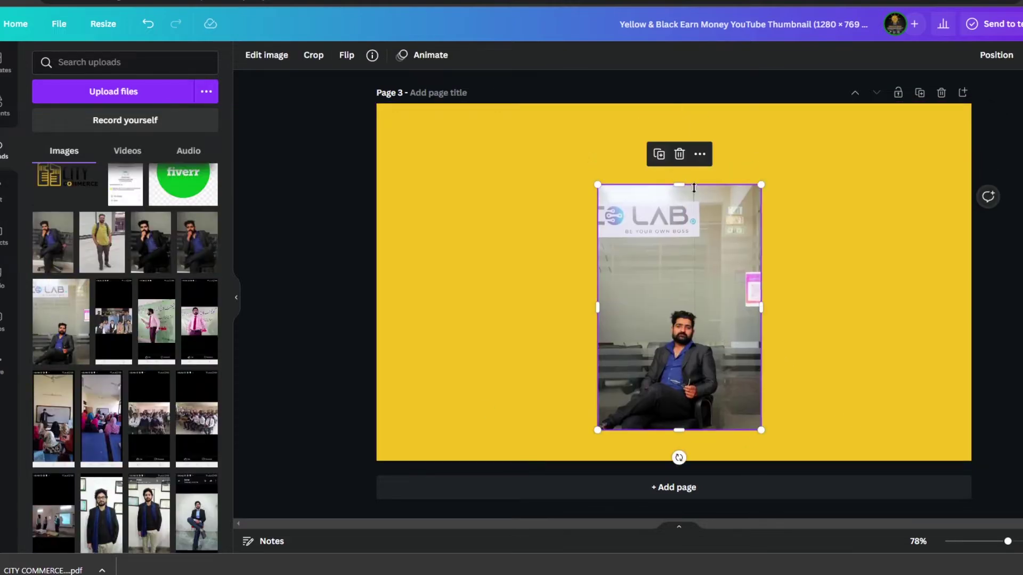
- Crop the wall and sign off the photo's upper part, then enlarge it in the page's lower right corner
{"action": "left_click_drag", "start_coordinate": [676, 185], "coordinate": [677, 297]}
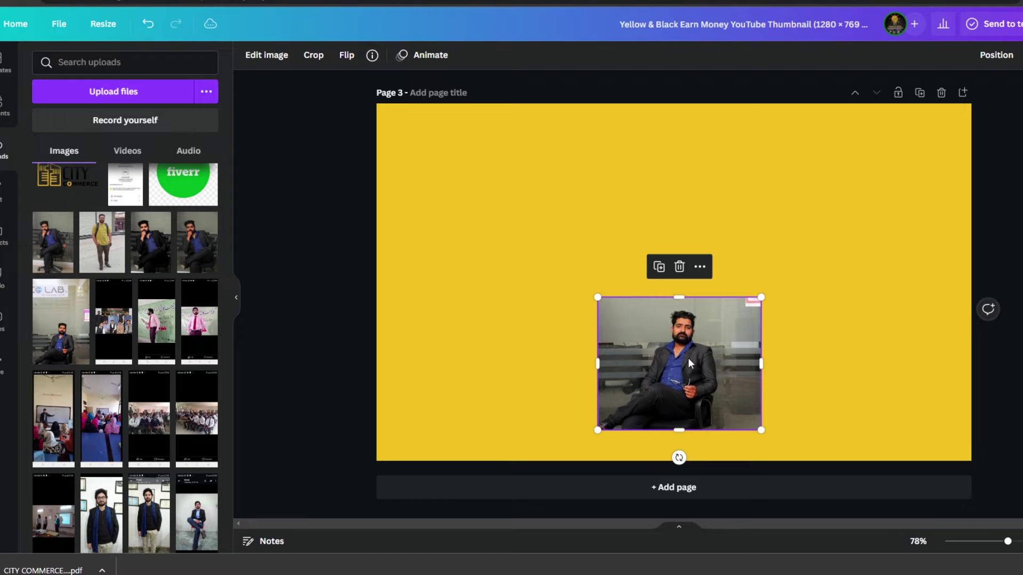
{"action": "left_click_drag", "start_coordinate": [692, 356], "coordinate": [783, 322]}
{"action": "left_click_drag", "start_coordinate": [851, 396], "coordinate": [996, 550]}
{"action": "left_click_drag", "start_coordinate": [911, 368], "coordinate": [864, 356]}
- Remove the photo's background, then enlarge the seated man and shift him toward the page's right edge
{"action": "left_click", "coordinate": [267, 54]}
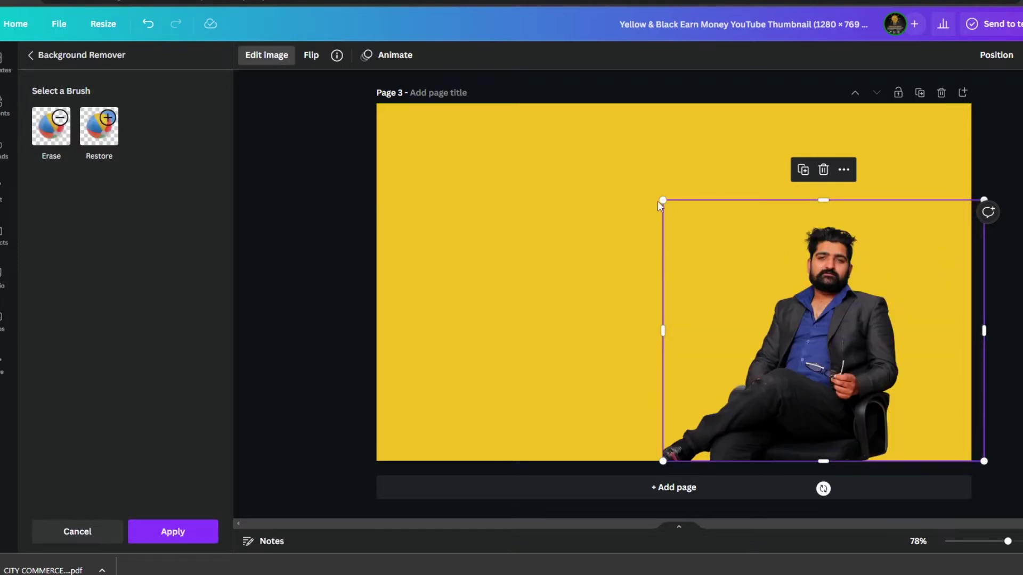
{"action": "left_click_drag", "start_coordinate": [660, 199], "coordinate": [610, 155]}
{"action": "left_click_drag", "start_coordinate": [767, 270], "coordinate": [835, 277]}
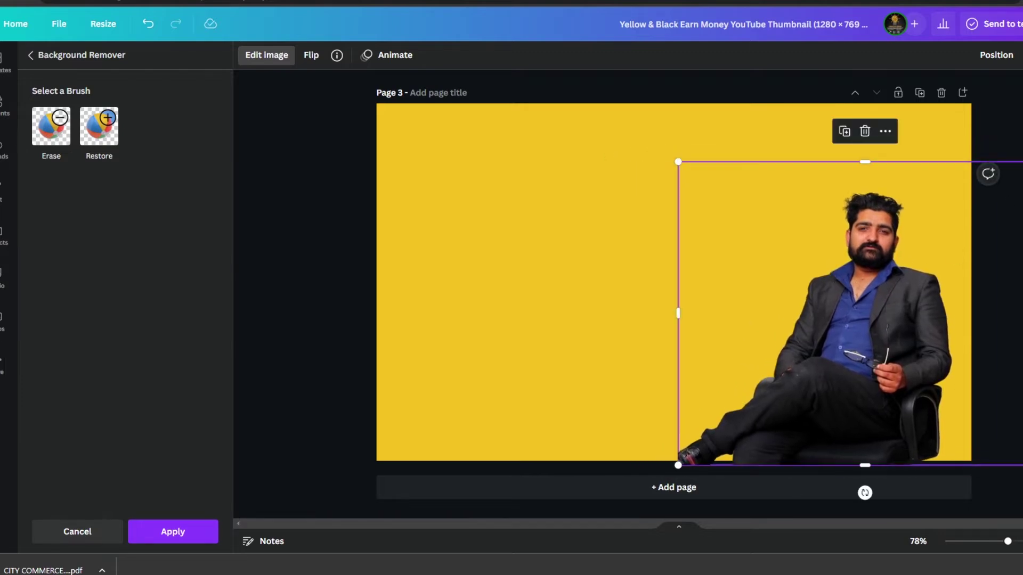
{"action": "left_click", "coordinate": [1018, 133]}
{"action": "key", "text": "Escape"}
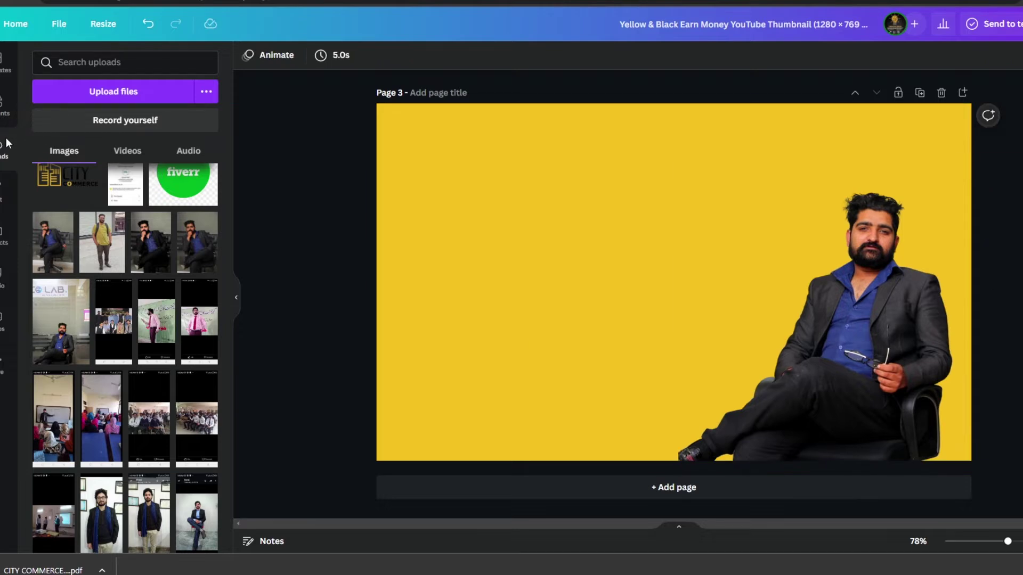
- Search the elements for "shadow", add a soft oval shadow at the man's feet and enlarge it to about 1,232 × 273
{"action": "left_click", "coordinate": [1, 112]}
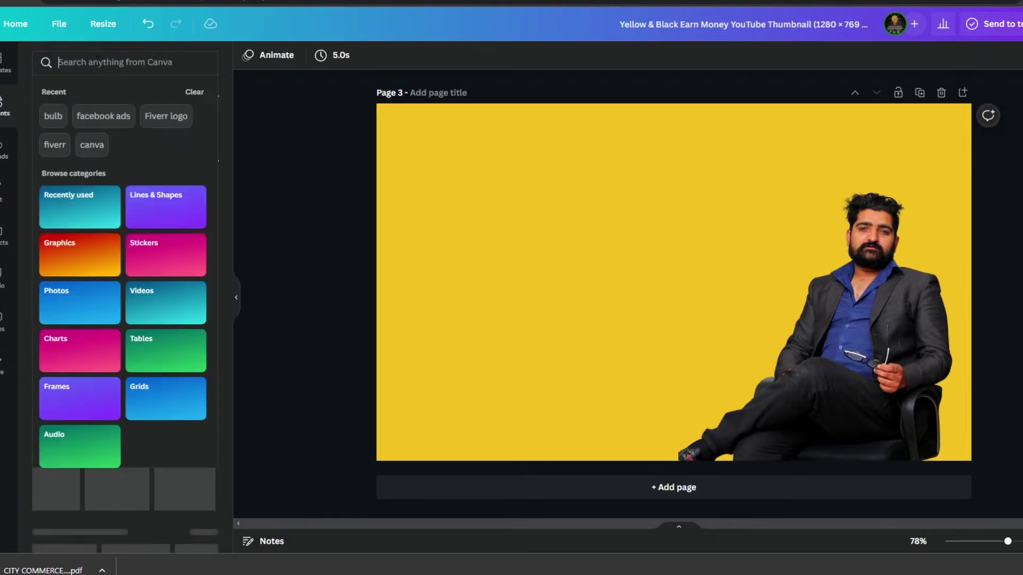
{"action": "type", "text": "sha"}
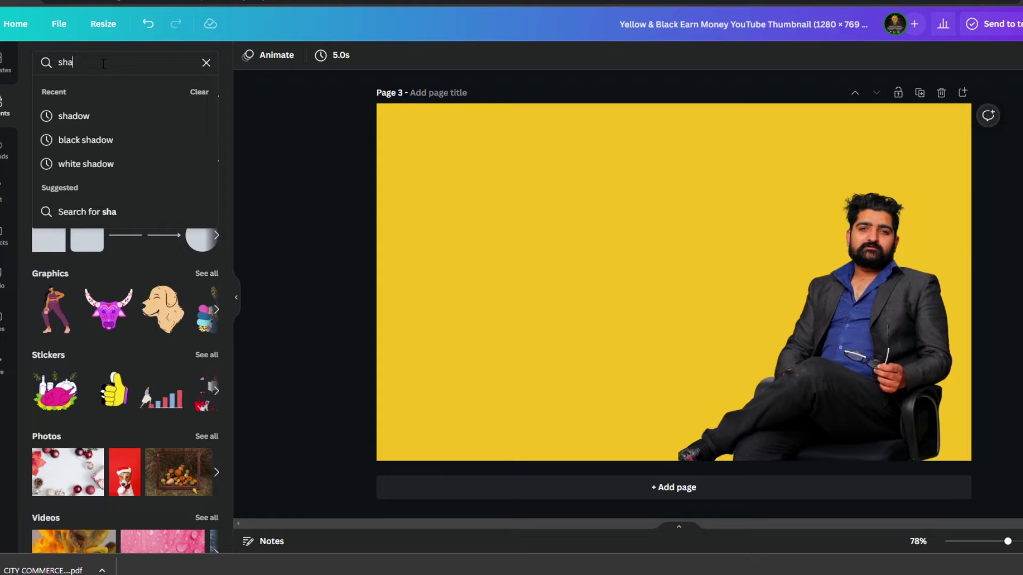
{"action": "type", "text": "dow"}
{"action": "key", "text": "Return"}
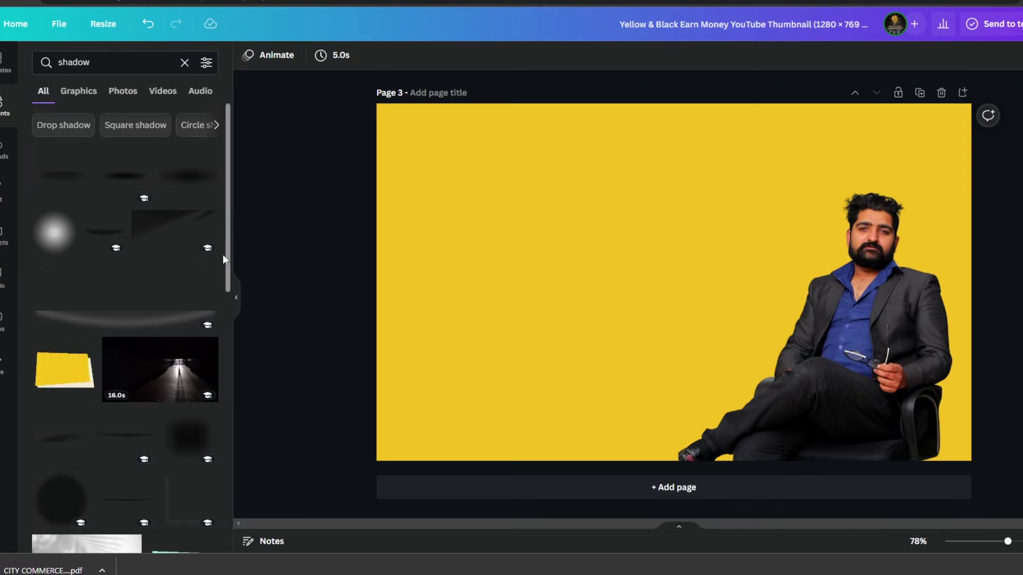
{"action": "left_click", "coordinate": [114, 190]}
{"action": "left_click_drag", "start_coordinate": [690, 277], "coordinate": [877, 437]}
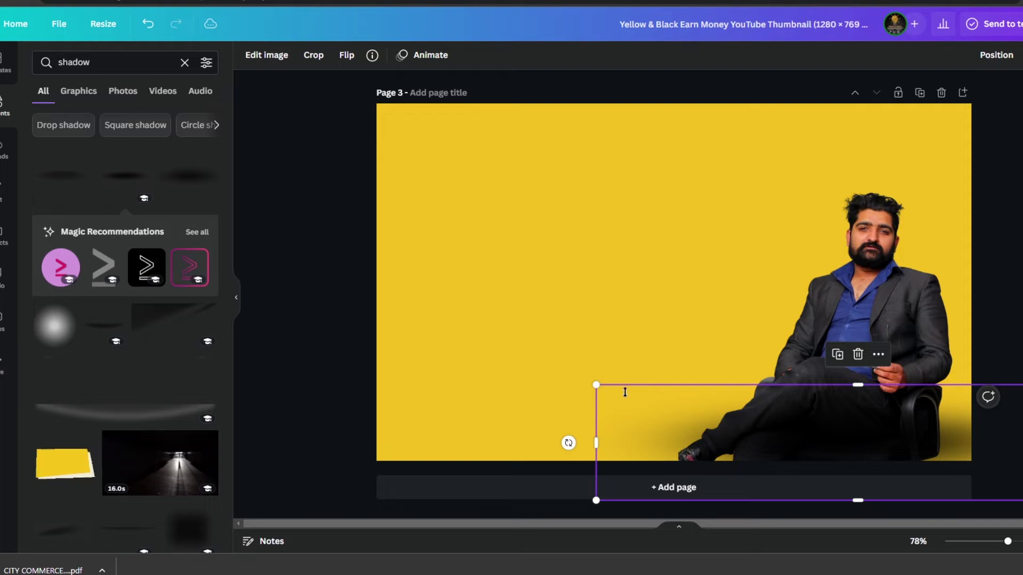
{"action": "left_click_drag", "start_coordinate": [595, 384], "coordinate": [547, 374]}
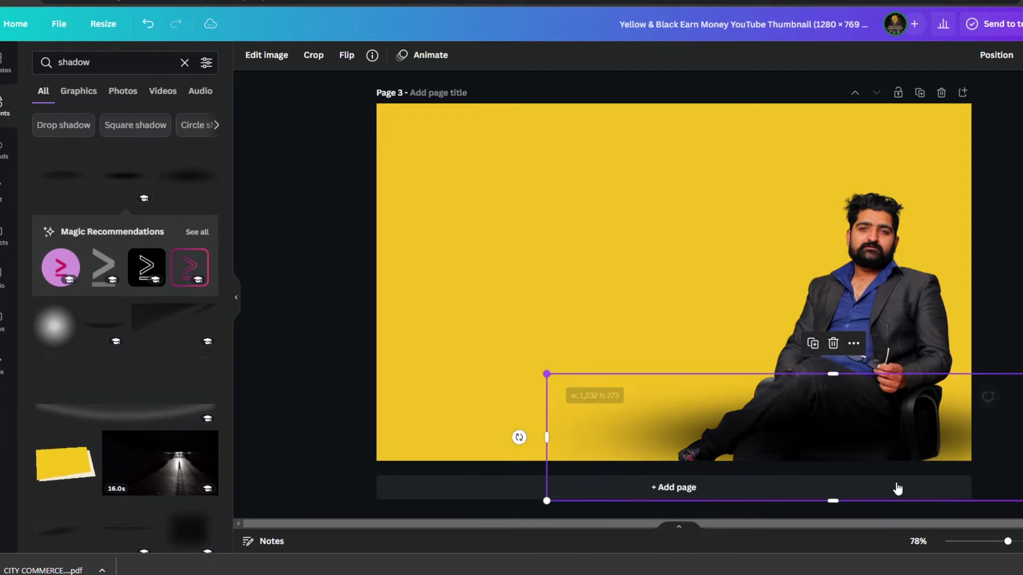
- Send the oval floor shadow one layer backward so it sits behind the seated man
{"action": "right_click", "coordinate": [843, 426]}
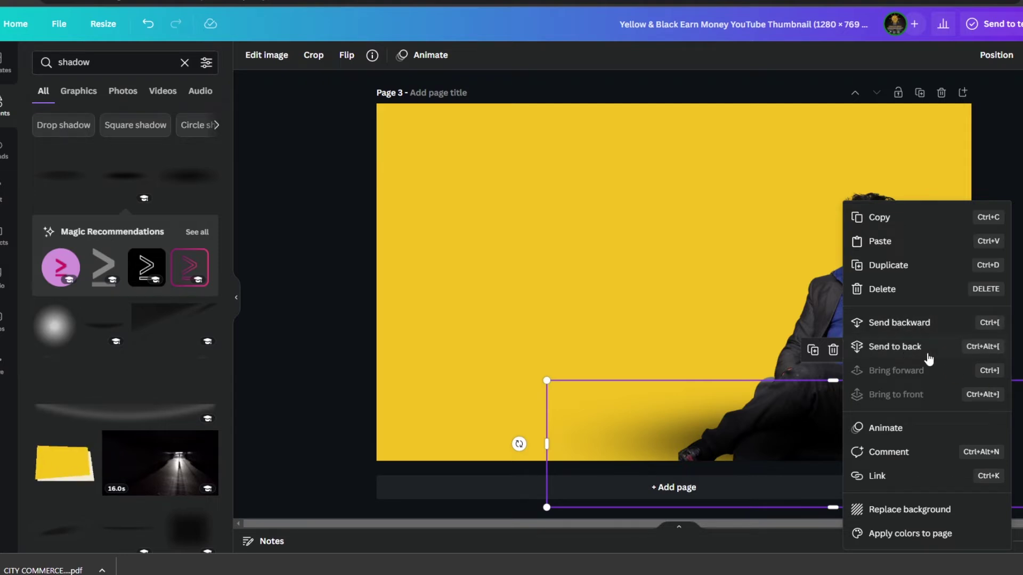
{"action": "left_click", "coordinate": [904, 324]}
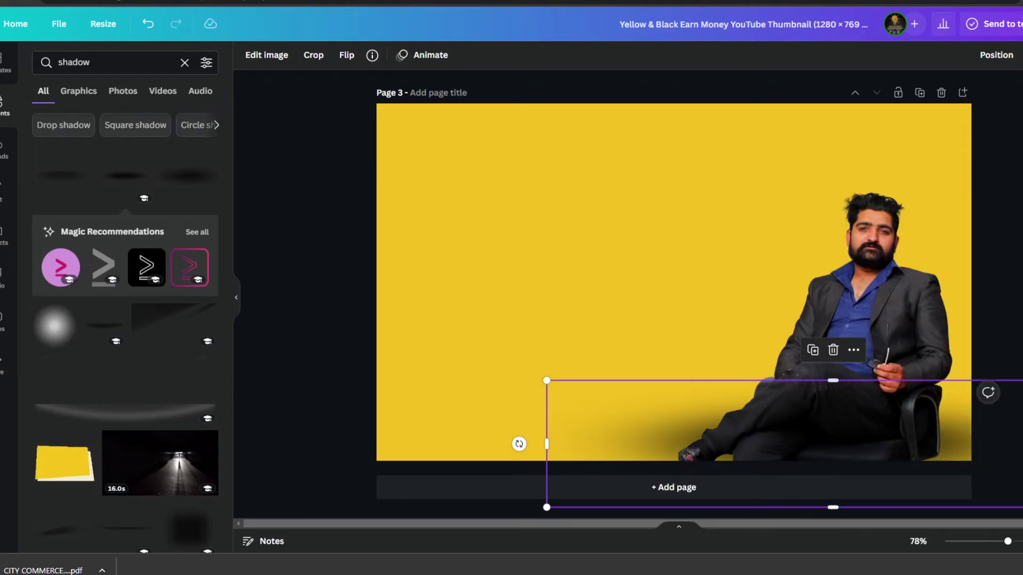
{"action": "key", "text": "Escape"}
{"action": "left_click", "coordinate": [951, 424]}
{"action": "left_click_drag", "start_coordinate": [951, 426], "coordinate": [951, 424]}
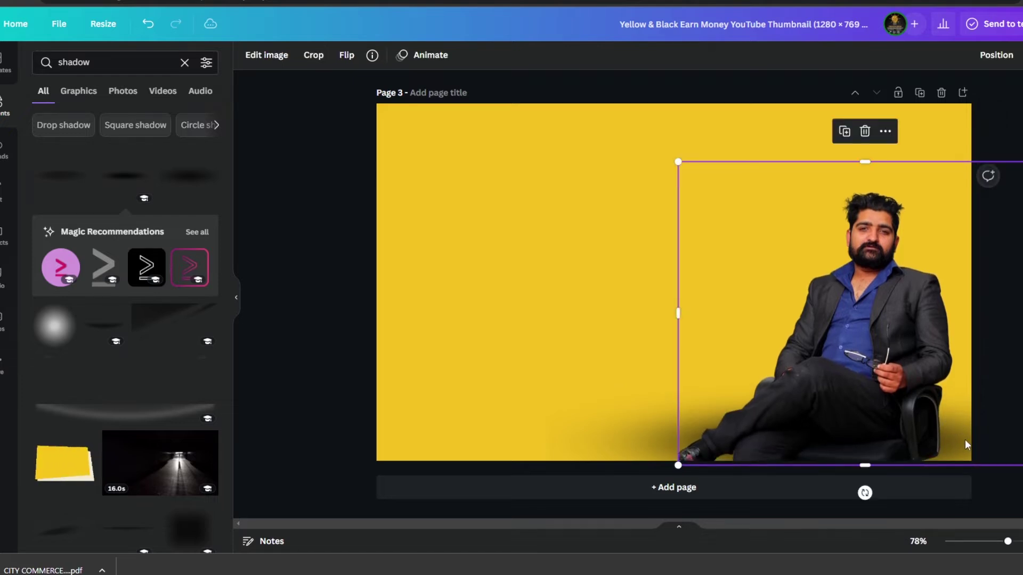
{"action": "left_click", "coordinate": [1020, 216]}
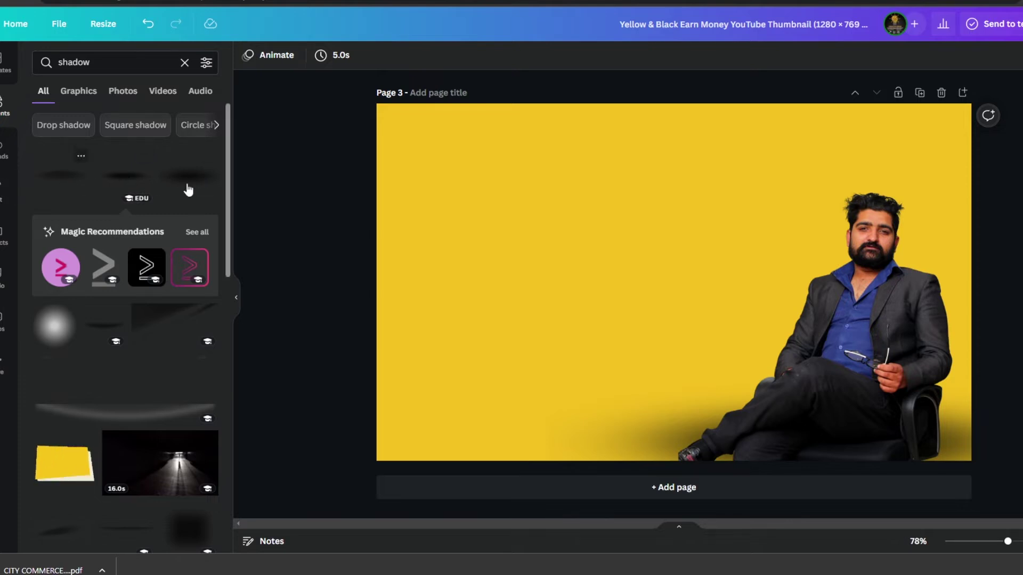
- Add a second oval shadow, rotate it nearly upright, enlarge it and position it over the seated man
{"action": "left_click", "coordinate": [123, 177]}
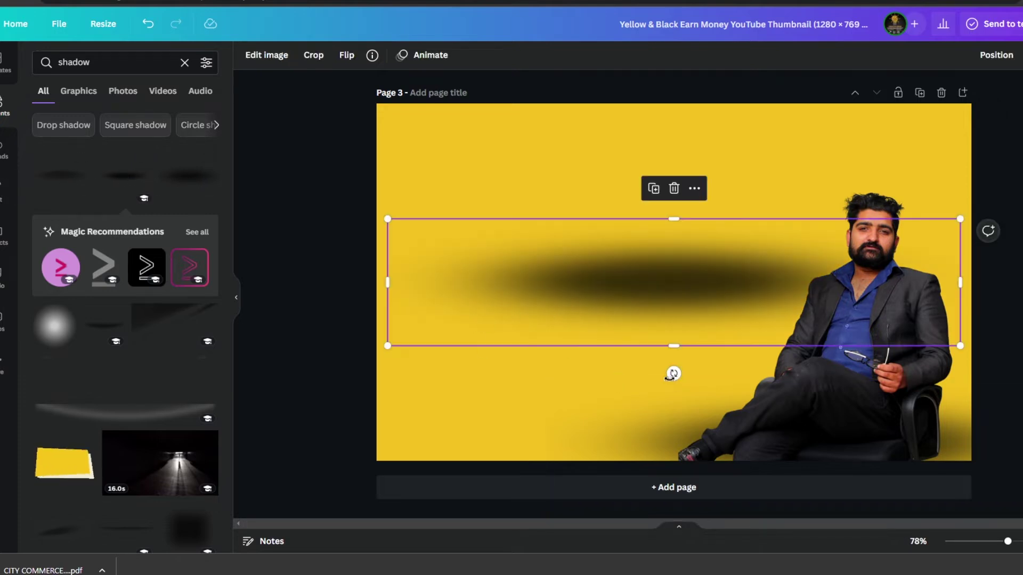
{"action": "left_click_drag", "start_coordinate": [673, 373], "coordinate": [736, 281]}
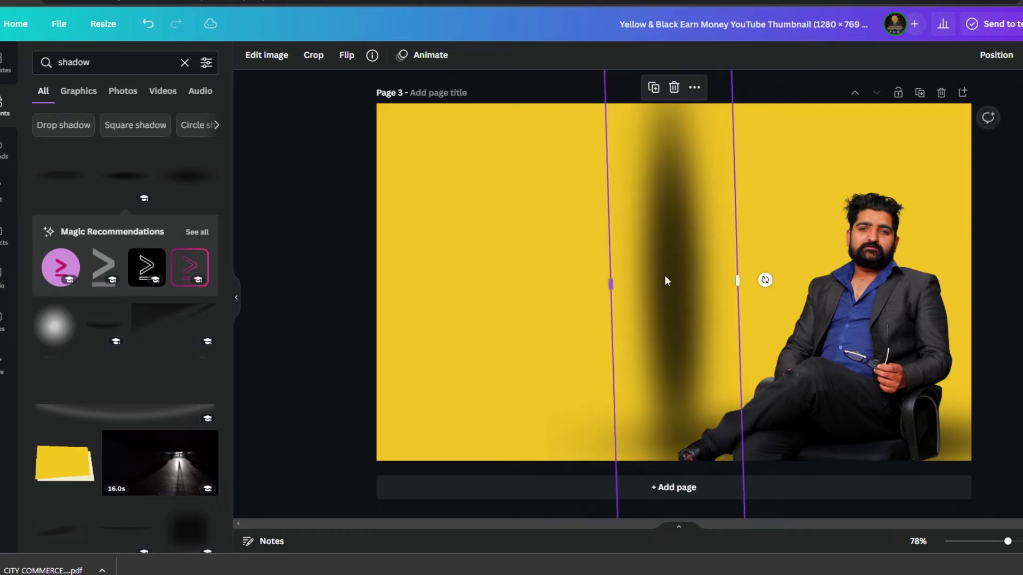
{"action": "left_click_drag", "start_coordinate": [667, 281], "coordinate": [852, 486]}
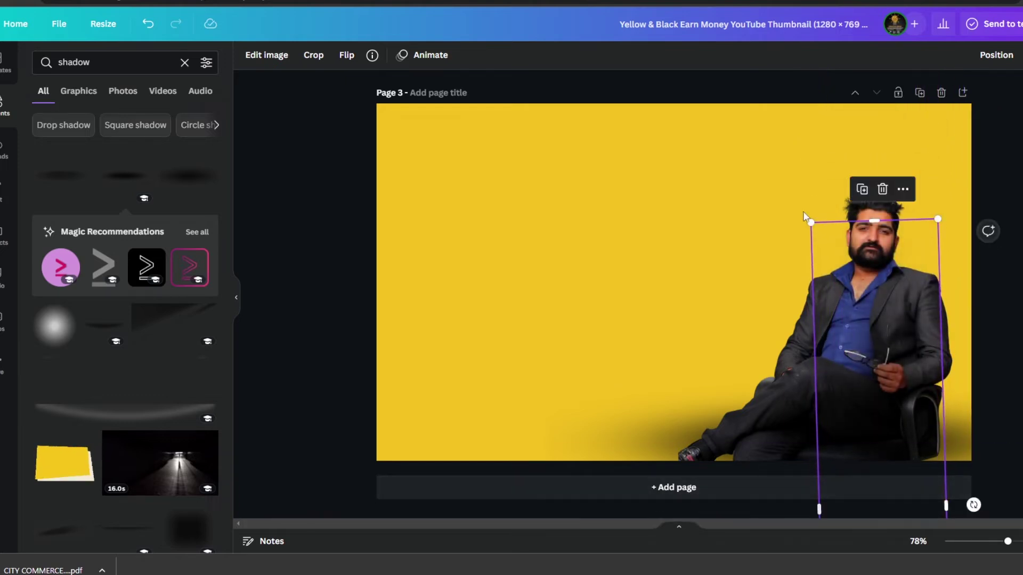
{"action": "left_click_drag", "start_coordinate": [811, 224], "coordinate": [760, 158]}
{"action": "left_click_drag", "start_coordinate": [855, 381], "coordinate": [908, 384]}
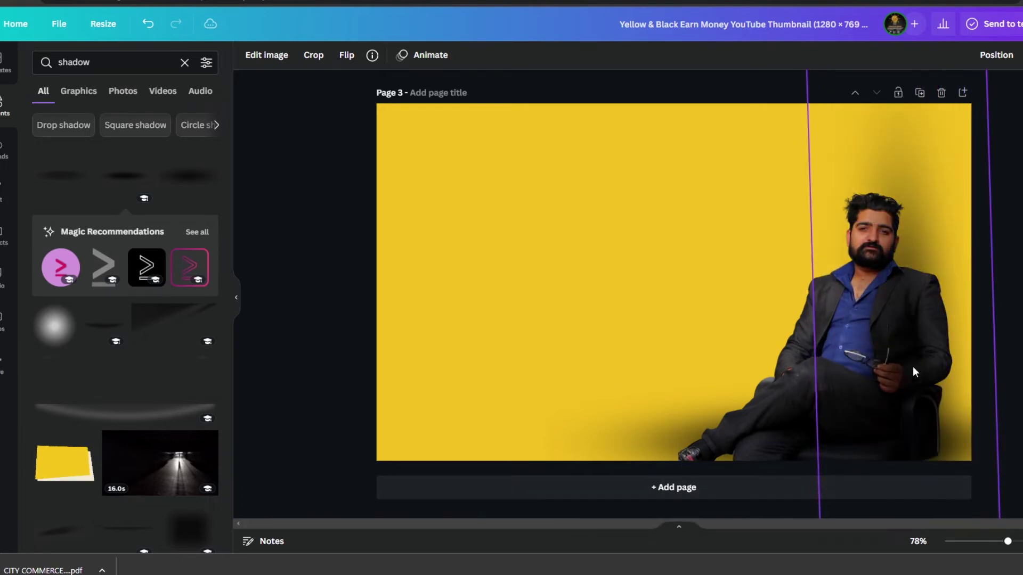
- Send the upright oval shadow one layer backward behind the seated man, and delete that shadow
{"action": "right_click", "coordinate": [912, 366]}
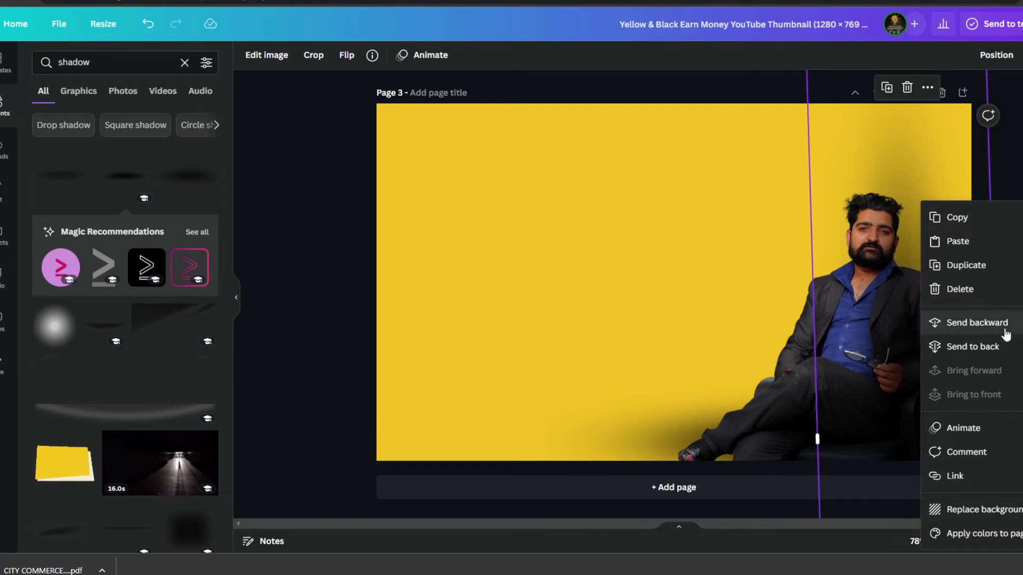
{"action": "left_click", "coordinate": [975, 323]}
{"action": "scroll", "coordinate": [1012, 426], "scroll_direction": "up", "scroll_amount": 2}
{"action": "scroll", "coordinate": [674, 294], "scroll_direction": "up", "scroll_amount": 5}
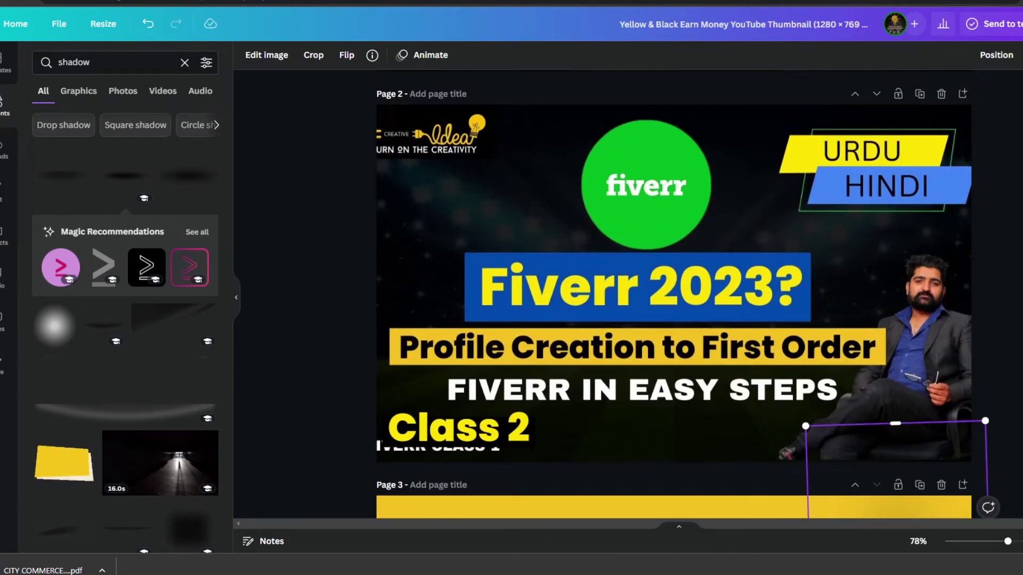
{"action": "scroll", "coordinate": [674, 295], "scroll_direction": "down", "scroll_amount": 8}
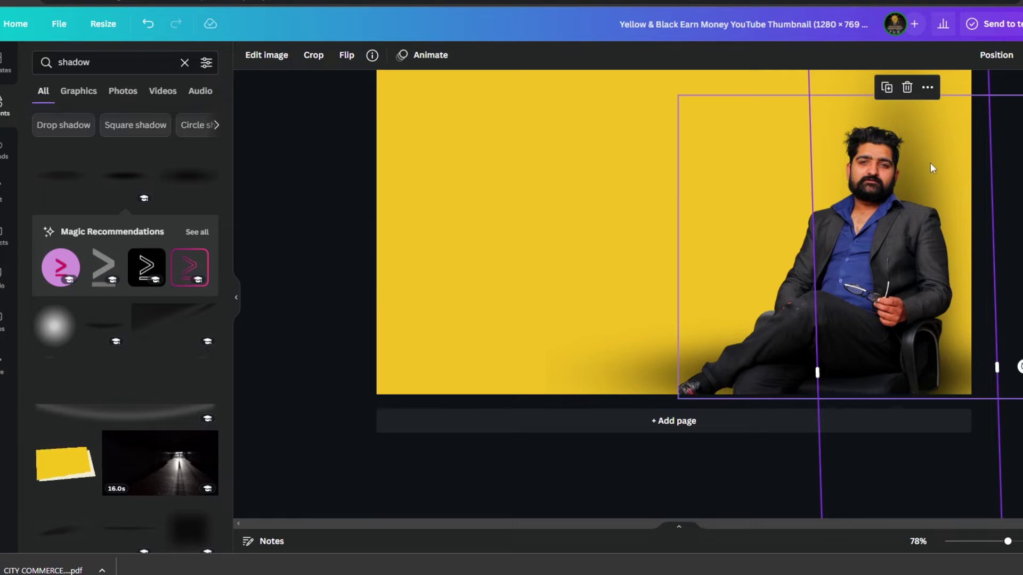
{"action": "scroll", "coordinate": [930, 162], "scroll_direction": "up", "scroll_amount": 2}
{"action": "scroll", "coordinate": [914, 125], "scroll_direction": "down", "scroll_amount": 2}
{"action": "left_click", "coordinate": [929, 118]}
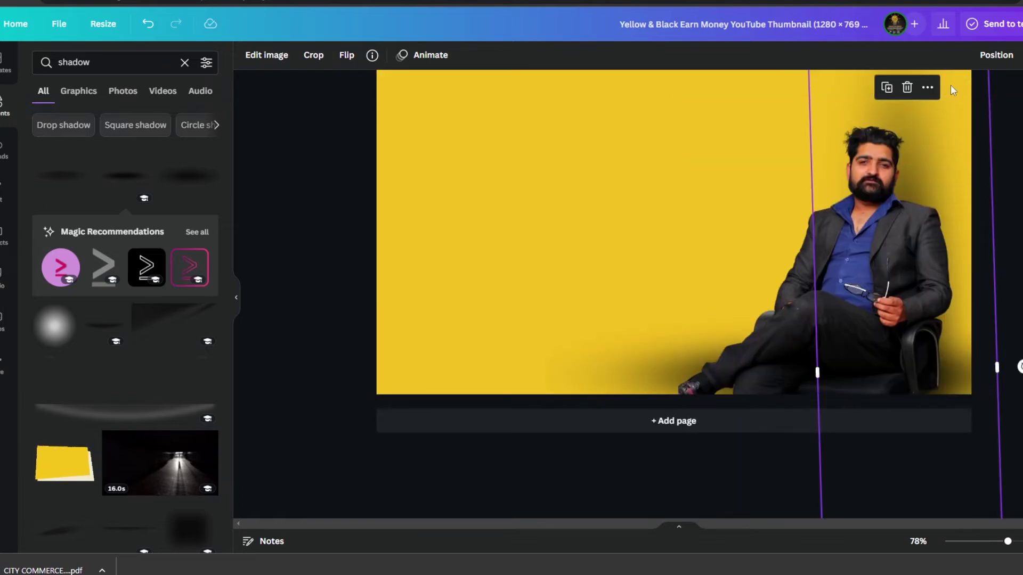
{"action": "scroll", "coordinate": [951, 88], "scroll_direction": "up", "scroll_amount": 2}
- Apply the Drop shadow effect to the seated man's photo
{"action": "left_click", "coordinate": [887, 251]}
{"action": "left_click", "coordinate": [250, 54]}
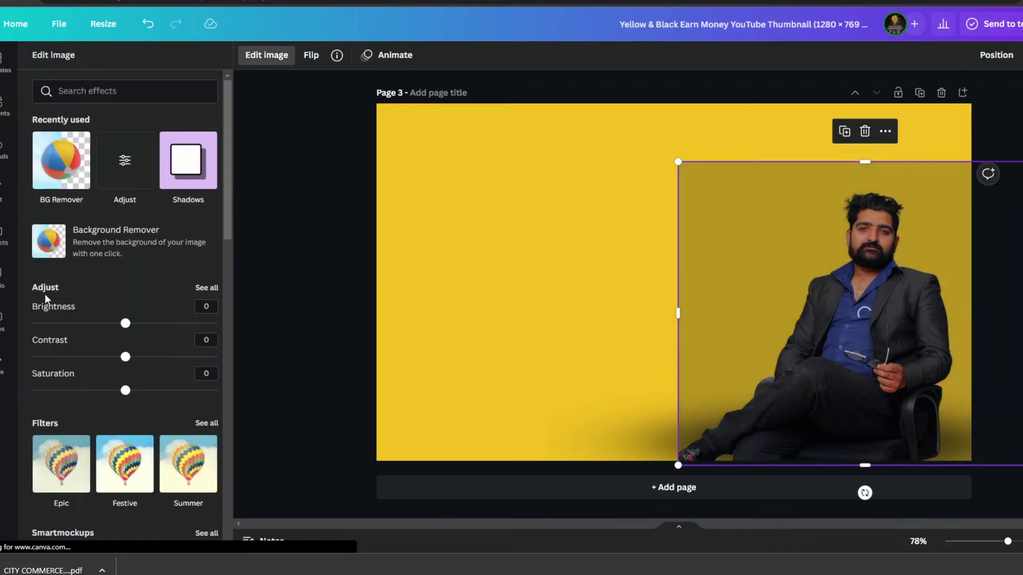
{"action": "left_click", "coordinate": [74, 232]}
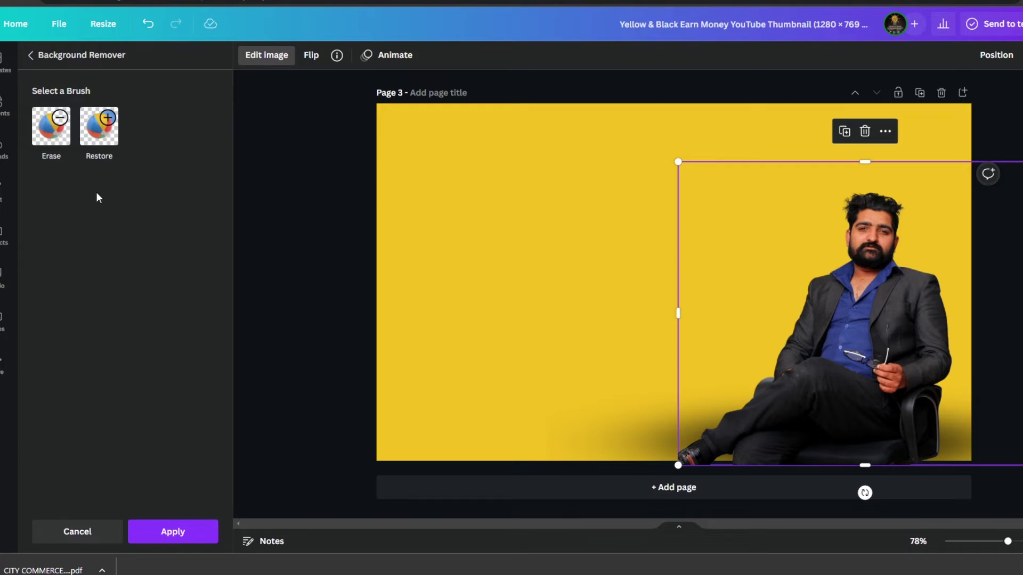
{"action": "left_click", "coordinate": [266, 56]}
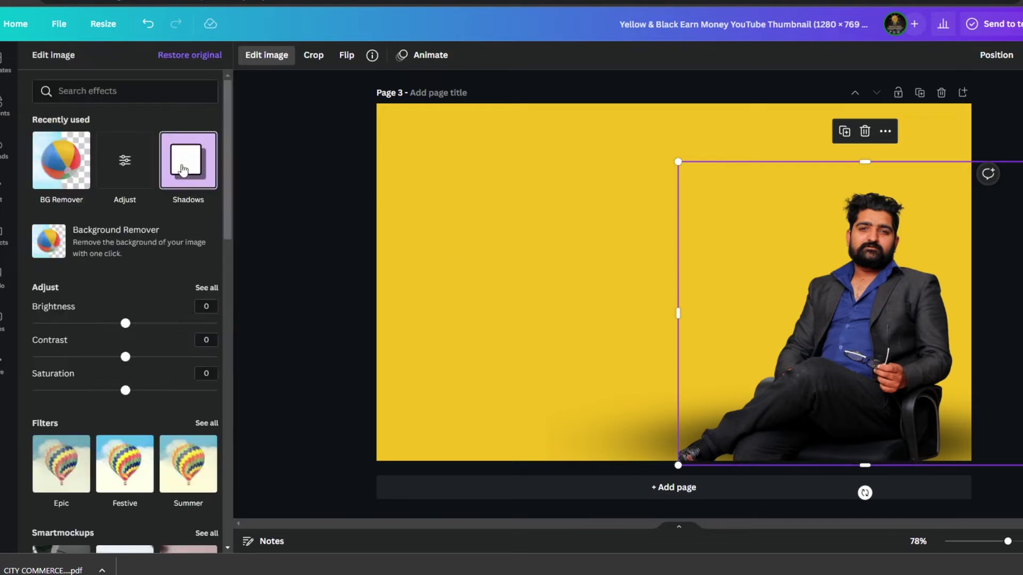
{"action": "left_click", "coordinate": [183, 166]}
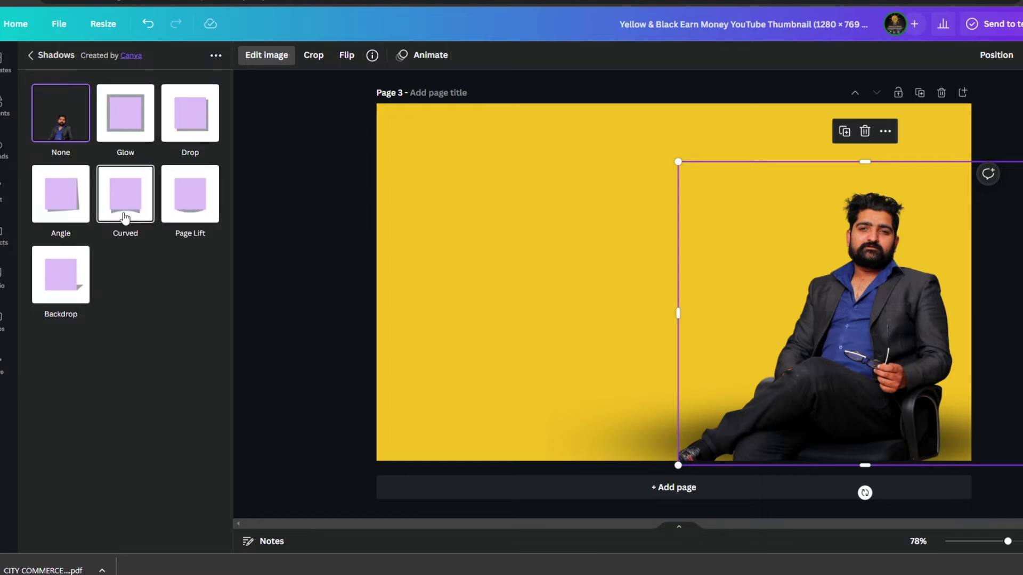
{"action": "left_click", "coordinate": [186, 129]}
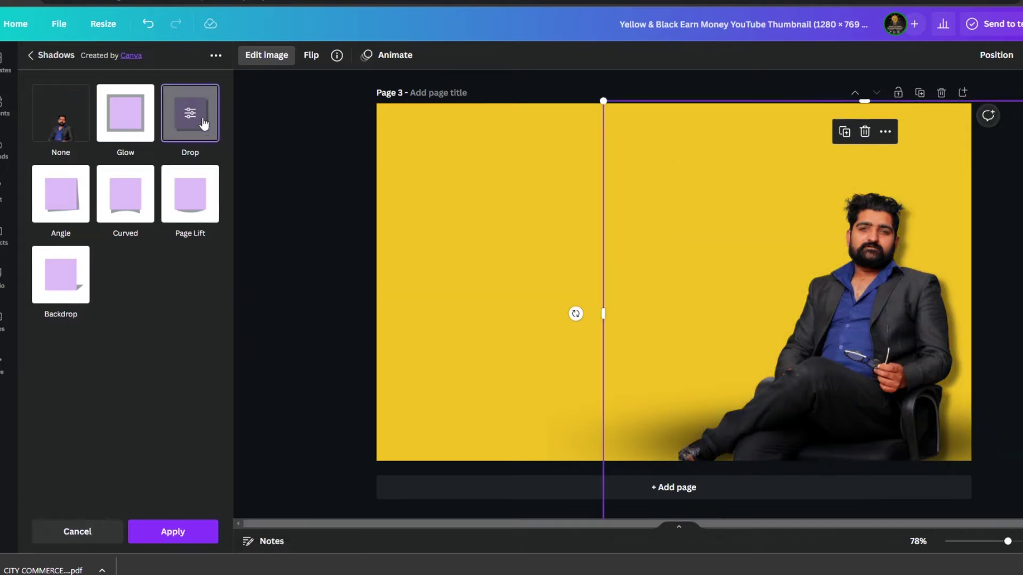
- Set the man's bottom-right drop shadow to offset 2, angle -1, transparency 48 and blur 6
{"action": "left_click", "coordinate": [189, 116]}
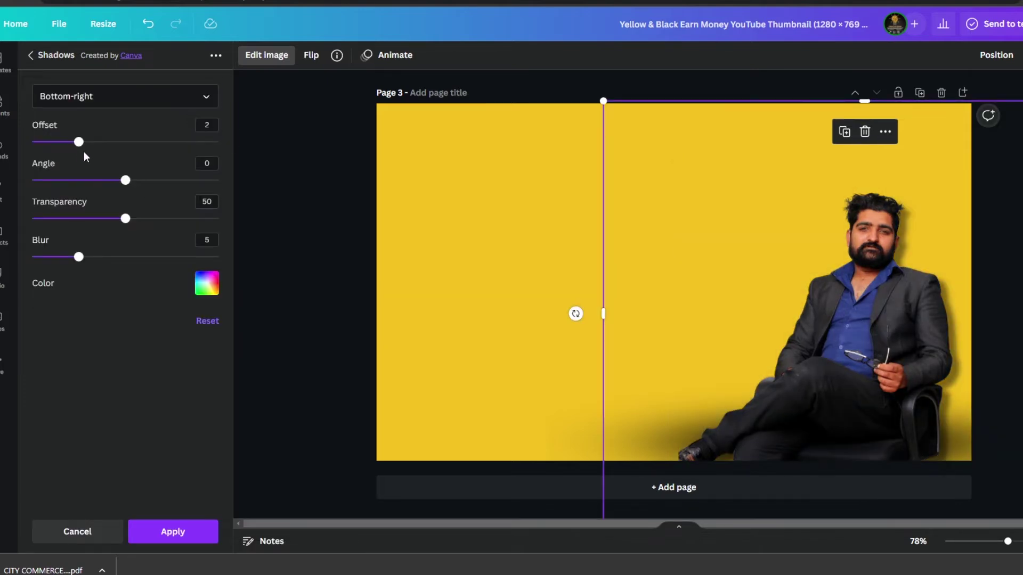
{"action": "mouse_move", "coordinate": [78, 143]}
{"action": "left_mouse_down"}
{"action": "mouse_move", "coordinate": [149, 144]}
{"action": "mouse_move", "coordinate": [132, 152]}
{"action": "mouse_move", "coordinate": [79, 143]}
{"action": "left_mouse_up"}
{"action": "mouse_move", "coordinate": [126, 182]}
{"action": "left_mouse_down"}
{"action": "mouse_move", "coordinate": [84, 184]}
{"action": "mouse_move", "coordinate": [107, 182]}
{"action": "left_mouse_up"}
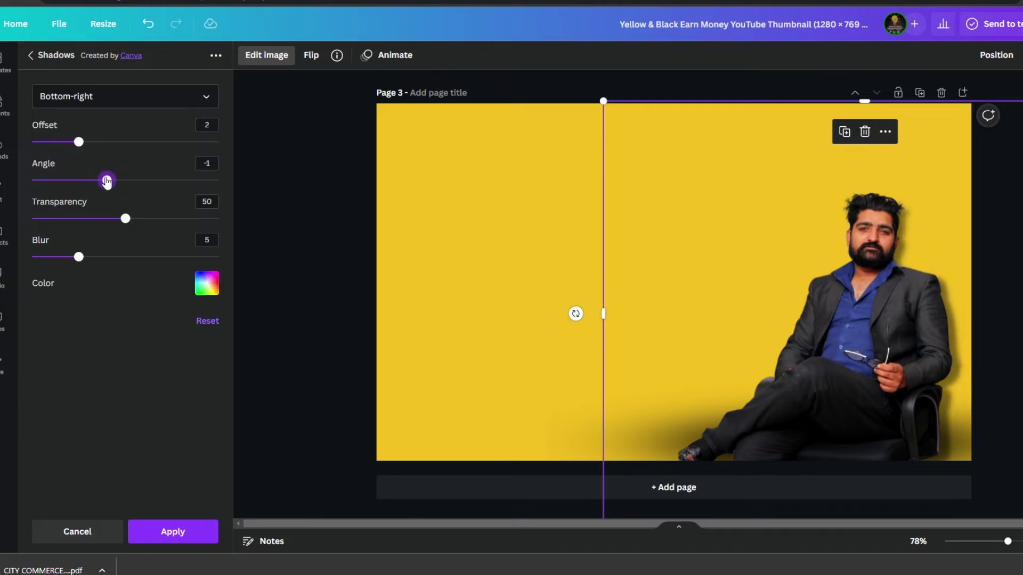
{"action": "mouse_move", "coordinate": [123, 221]}
{"action": "left_mouse_down"}
{"action": "mouse_move", "coordinate": [78, 220]}
{"action": "mouse_move", "coordinate": [123, 219]}
{"action": "left_mouse_up"}
{"action": "mouse_move", "coordinate": [80, 258]}
{"action": "left_mouse_down"}
{"action": "mouse_move", "coordinate": [126, 261]}
{"action": "mouse_move", "coordinate": [92, 259]}
{"action": "left_mouse_up"}
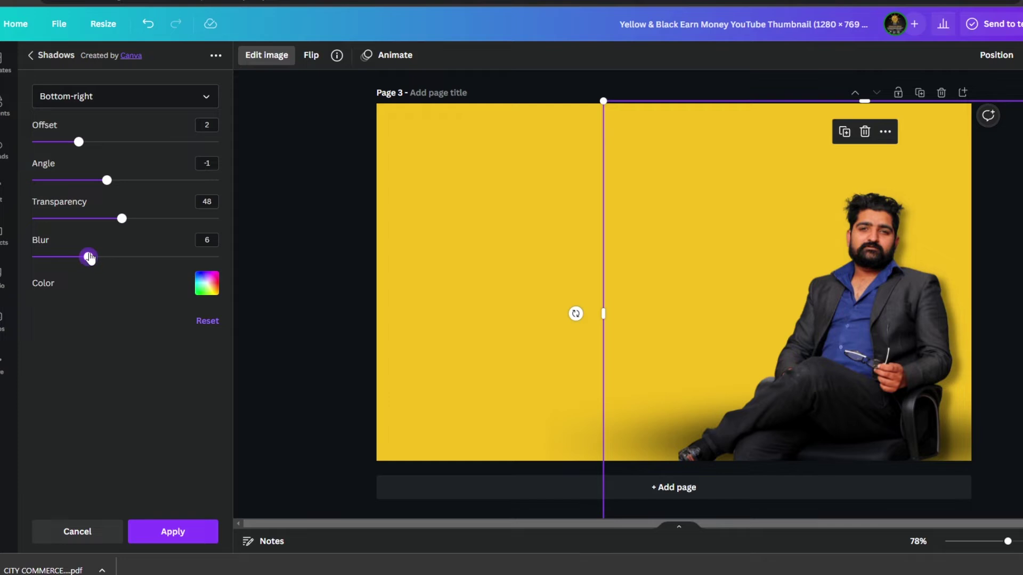
{"action": "left_click", "coordinate": [254, 209]}
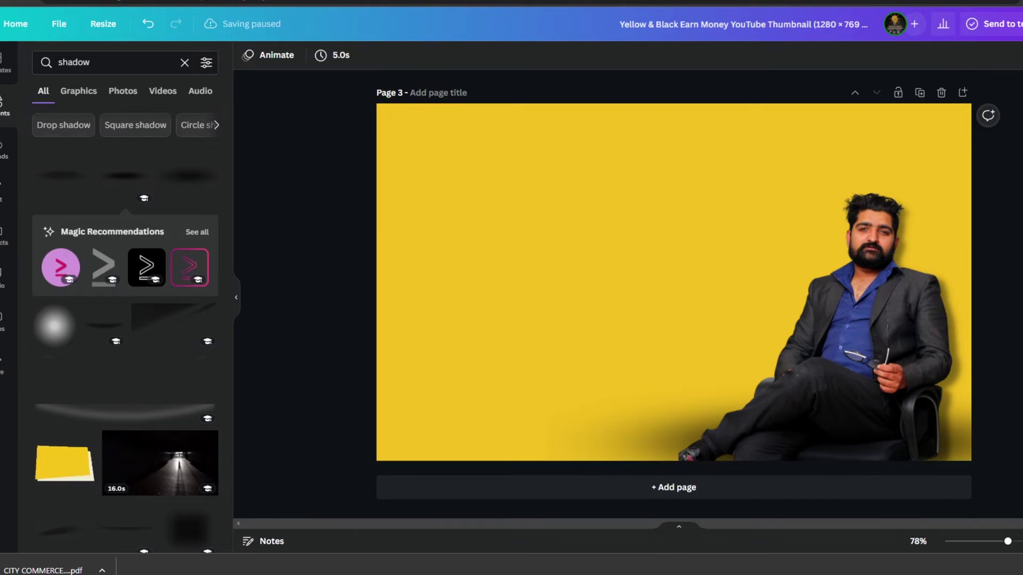
- Add a black rectangle beside the man and a white heading over it reading "I will design your social Media Creative posts"
{"action": "left_click", "coordinate": [3, 105]}
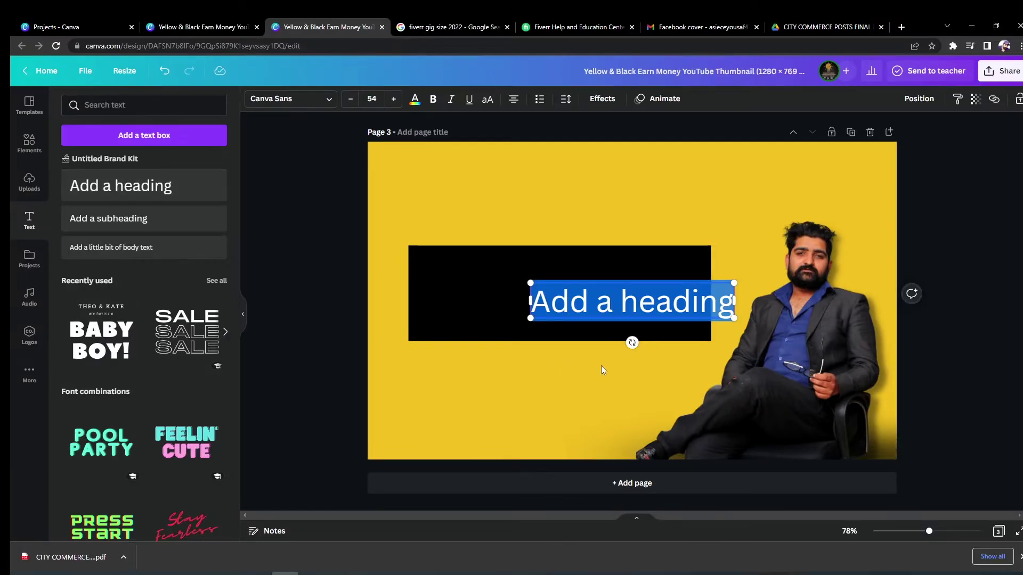
{"action": "key", "text": "BackSpace"}
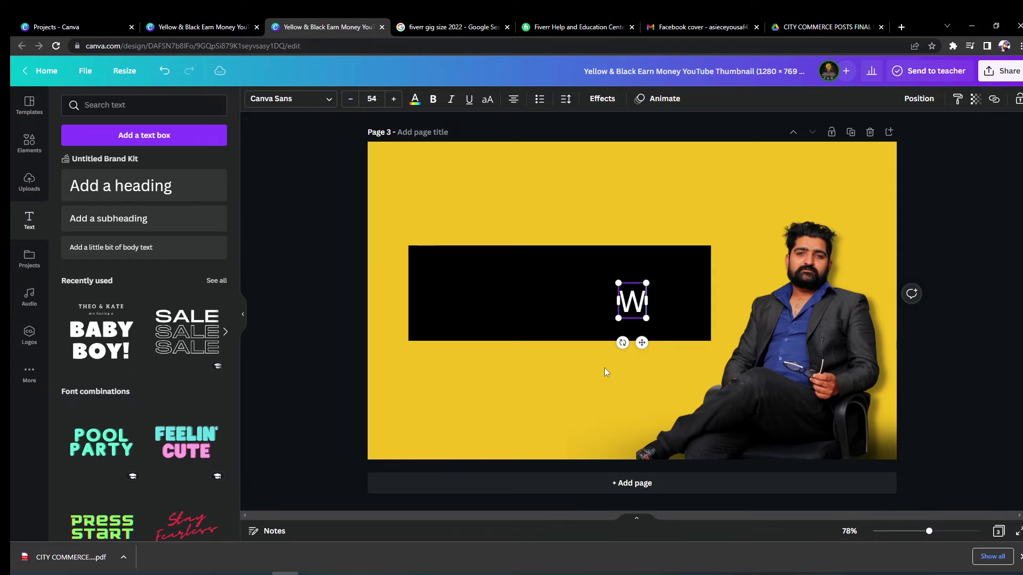
{"action": "type", "text": "I will s"}
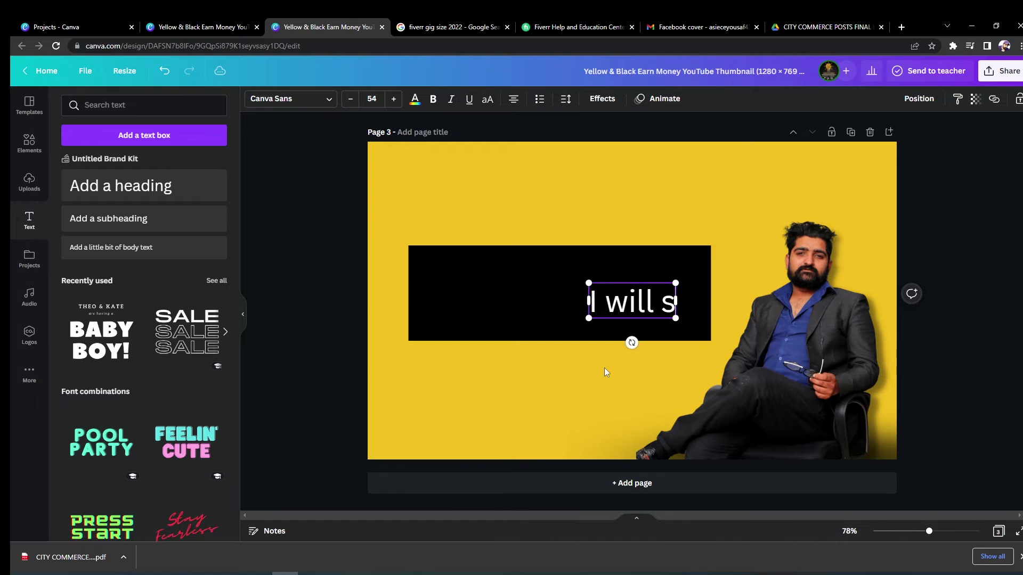
{"action": "key", "text": "BackSpace"}
{"action": "type", "text": "desi"}
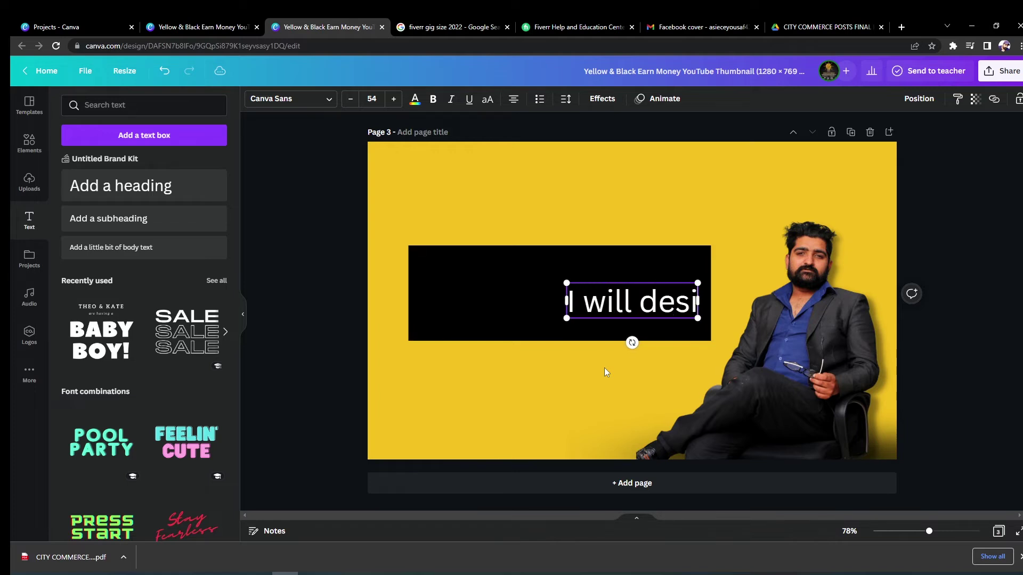
{"action": "type", "text": "gn your social Media Creative posts"}
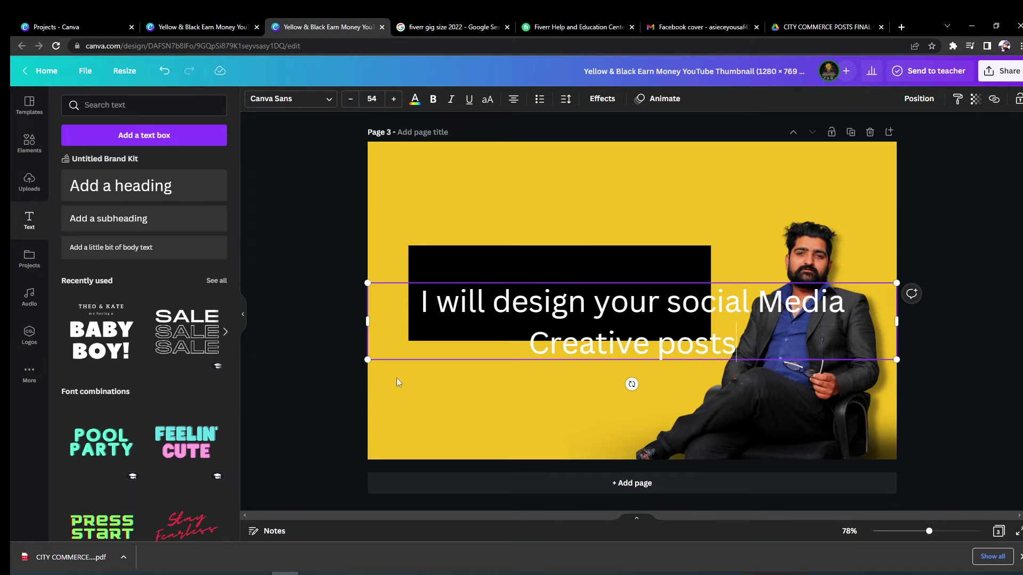
- Shrink the heading to font size 35.2 and position it on two lines over the black rectangle
{"action": "left_click_drag", "start_coordinate": [368, 360], "coordinate": [552, 333]}
{"action": "left_click", "coordinate": [916, 248]}
{"action": "left_click", "coordinate": [794, 309]}
{"action": "left_click_drag", "start_coordinate": [794, 309], "coordinate": [651, 299]}
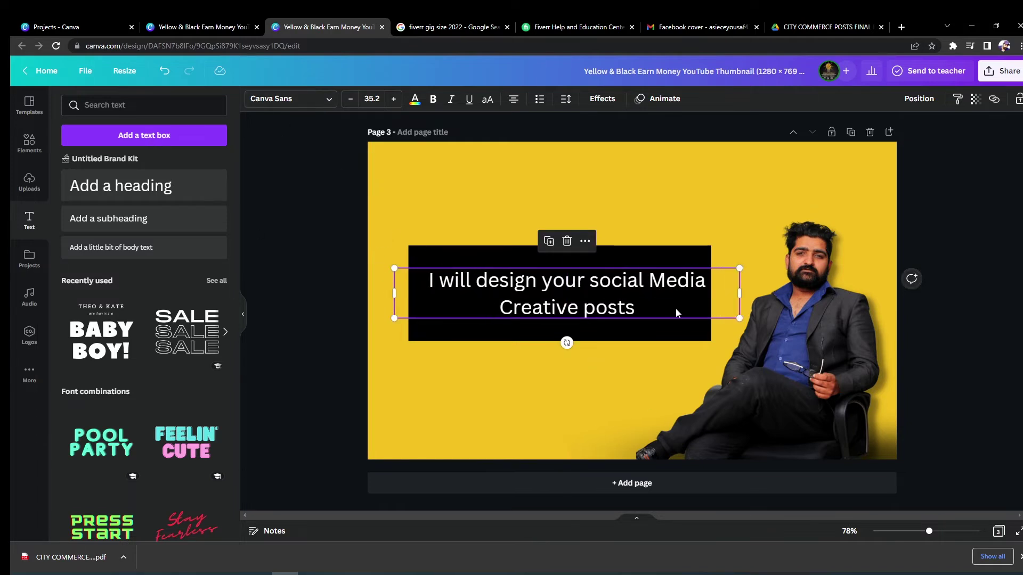
{"action": "key", "text": "Escape"}
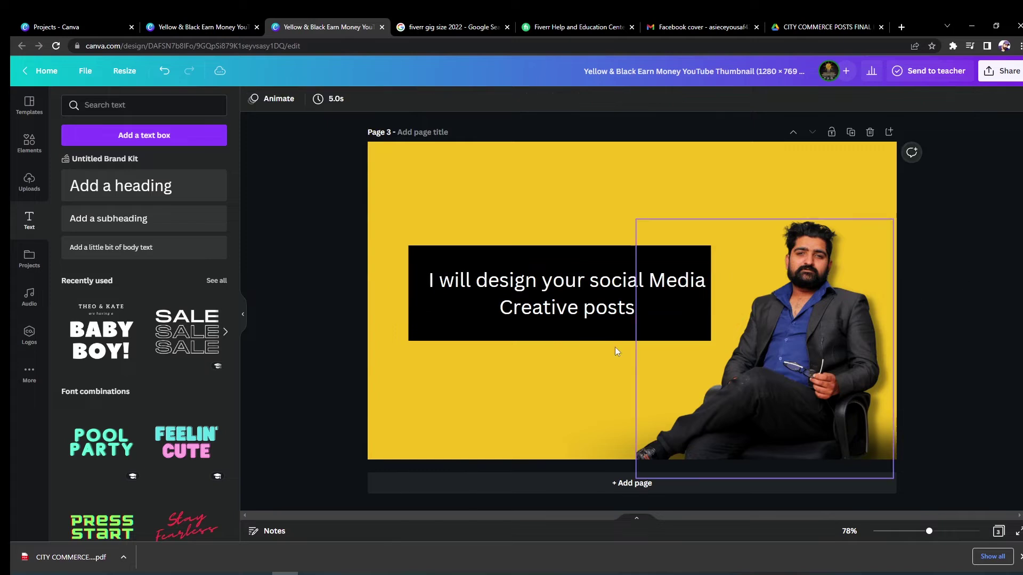
{"action": "left_click", "coordinate": [613, 305]}
{"action": "left_click_drag", "start_coordinate": [621, 306], "coordinate": [605, 305]}
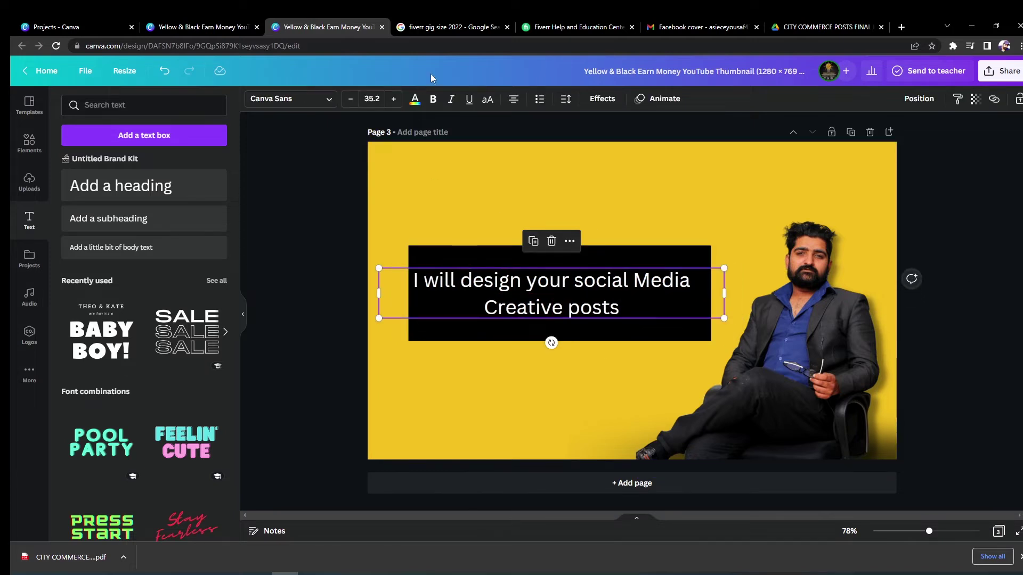
- Set the heading's font to Poppins ExtraBold, reduce it to size 32.8 and move it to the upper part of the black rectangle
{"action": "left_click", "coordinate": [312, 99]}
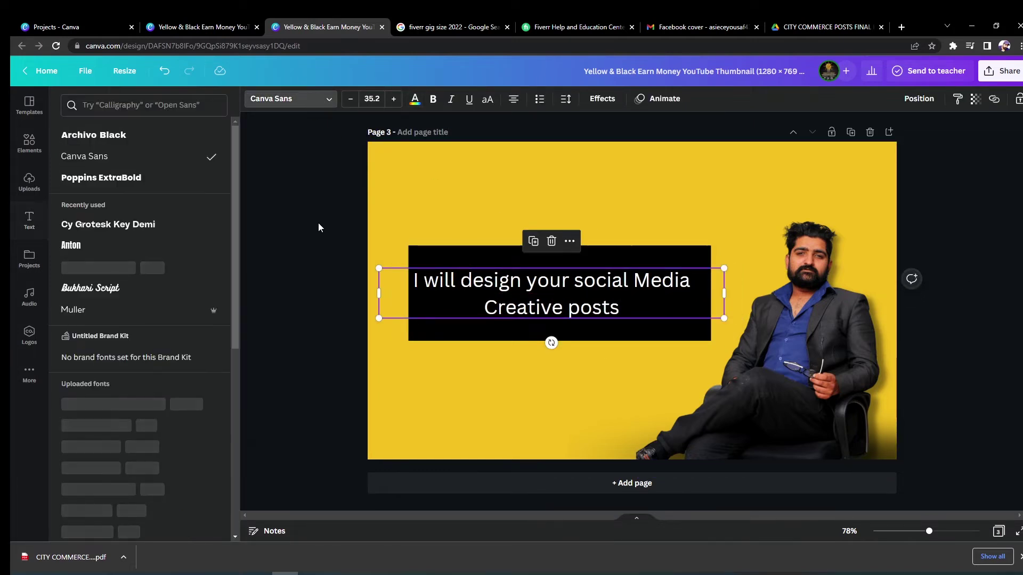
{"action": "left_click", "coordinate": [133, 179]}
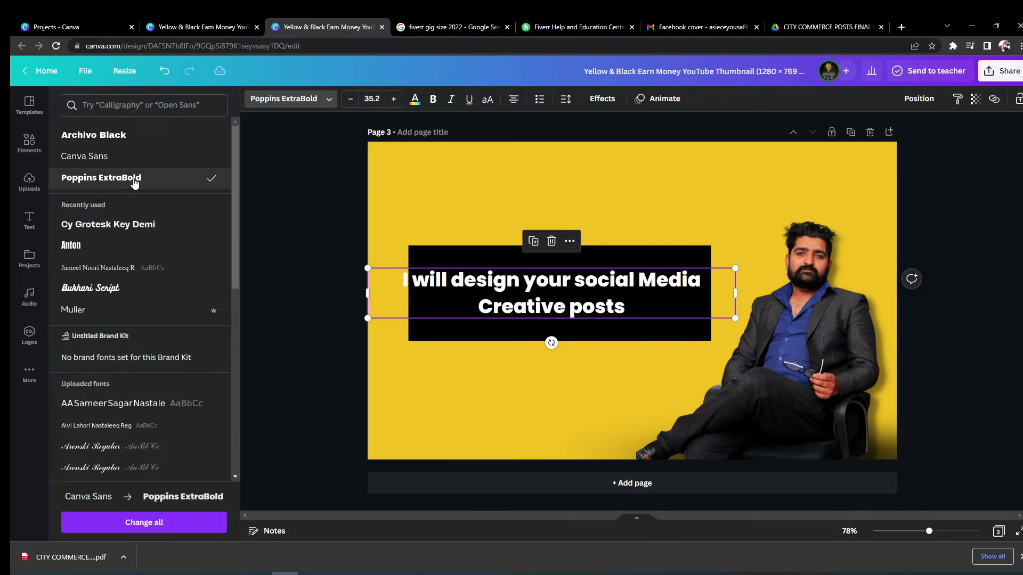
{"action": "mouse_move", "coordinate": [506, 303]}
{"action": "left_mouse_down"}
{"action": "mouse_move", "coordinate": [556, 303]}
{"action": "mouse_move", "coordinate": [521, 302]}
{"action": "left_mouse_up"}
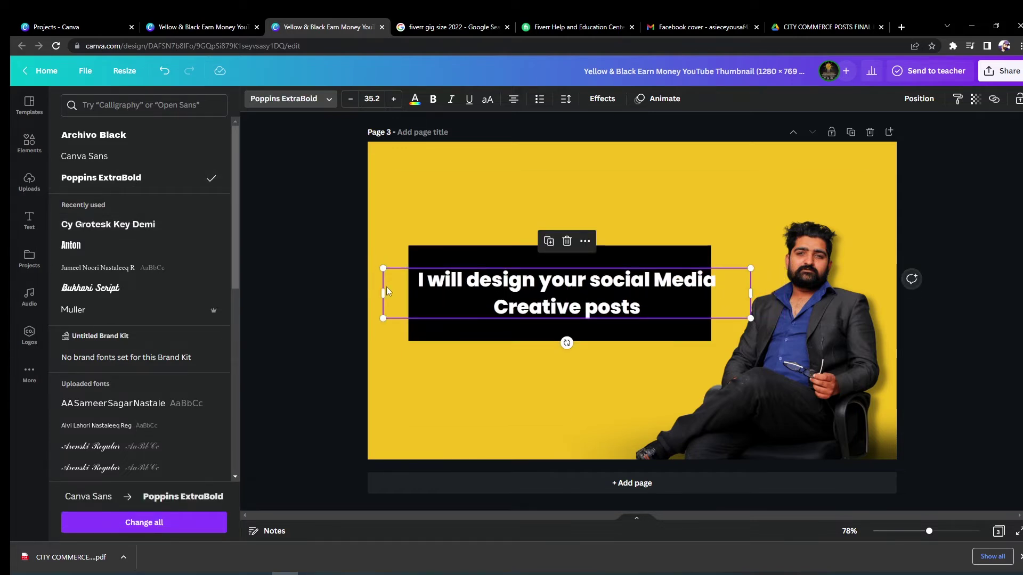
{"action": "left_click_drag", "start_coordinate": [383, 272], "coordinate": [408, 272]}
{"action": "left_click_drag", "start_coordinate": [533, 312], "coordinate": [506, 294]}
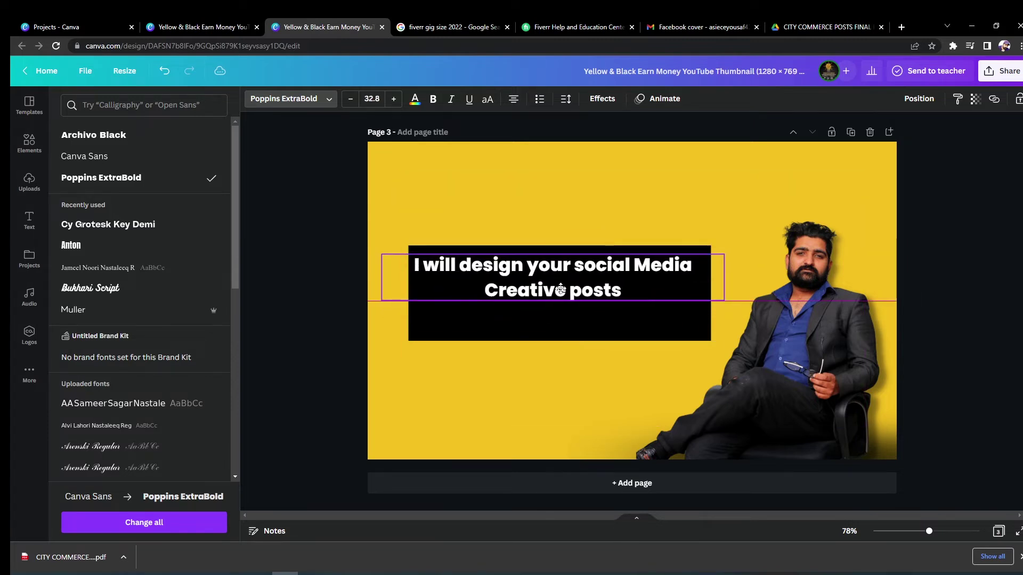
- Shorten the black rectangle from its lower edge so it fits closely around the two-line heading
{"action": "left_click", "coordinate": [581, 321]}
{"action": "left_click_drag", "start_coordinate": [558, 341], "coordinate": [543, 281]}
{"action": "left_click", "coordinate": [940, 209]}
{"action": "left_click", "coordinate": [322, 234]}
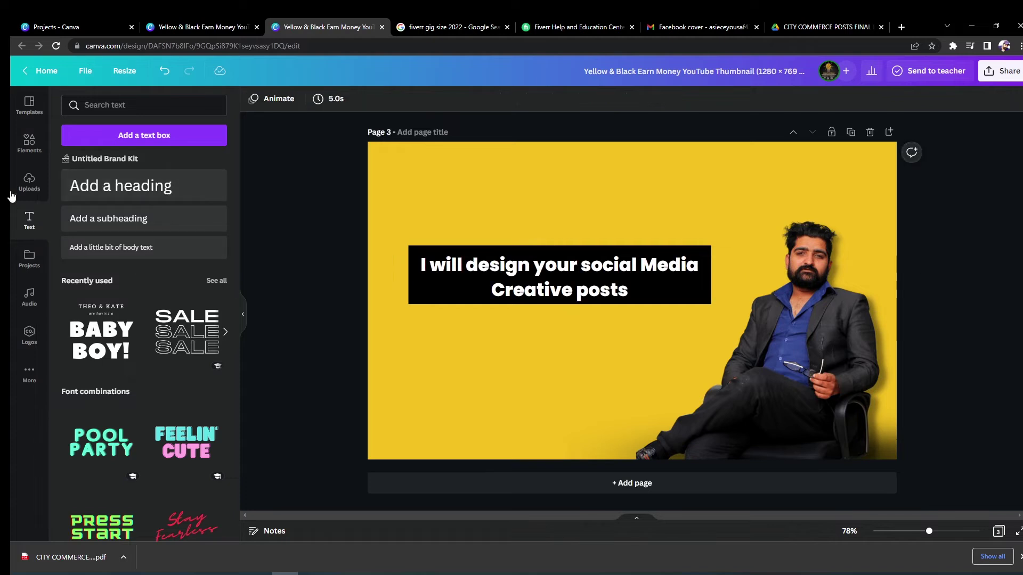
- Search the elements for "facebook" and look through the icons offered
{"action": "left_click", "coordinate": [30, 141]}
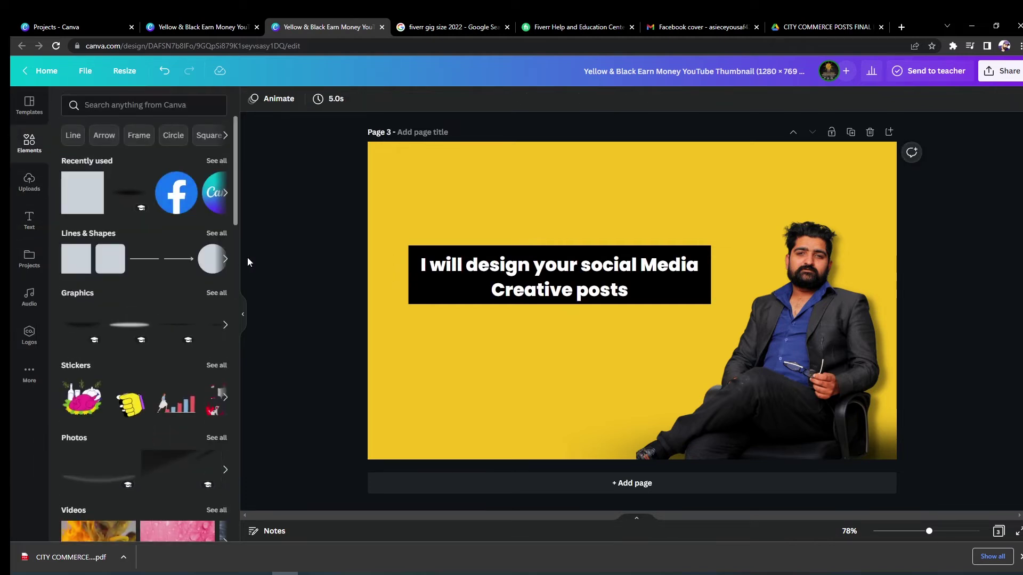
{"action": "left_click", "coordinate": [174, 108]}
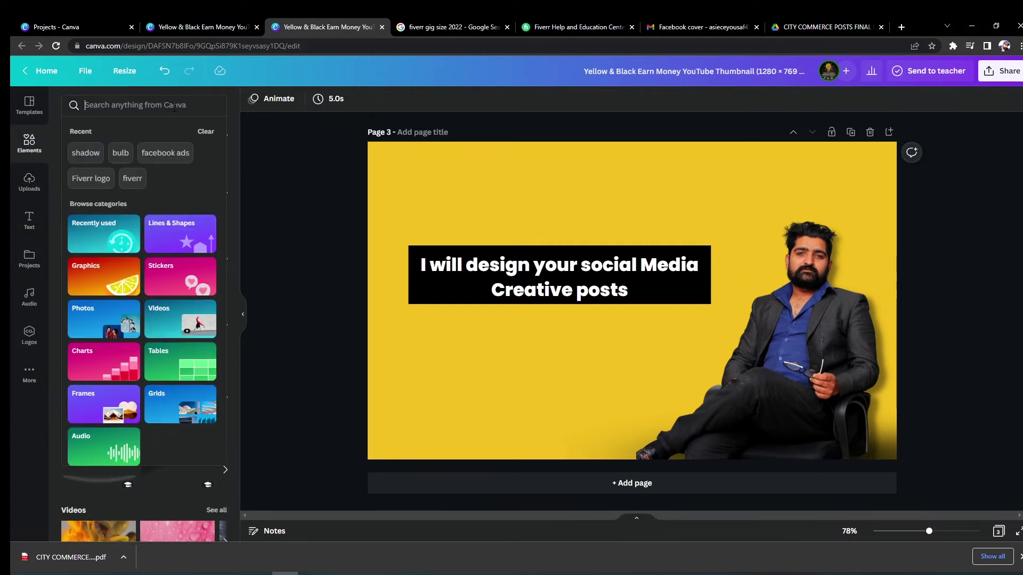
{"action": "type", "text": "fac"}
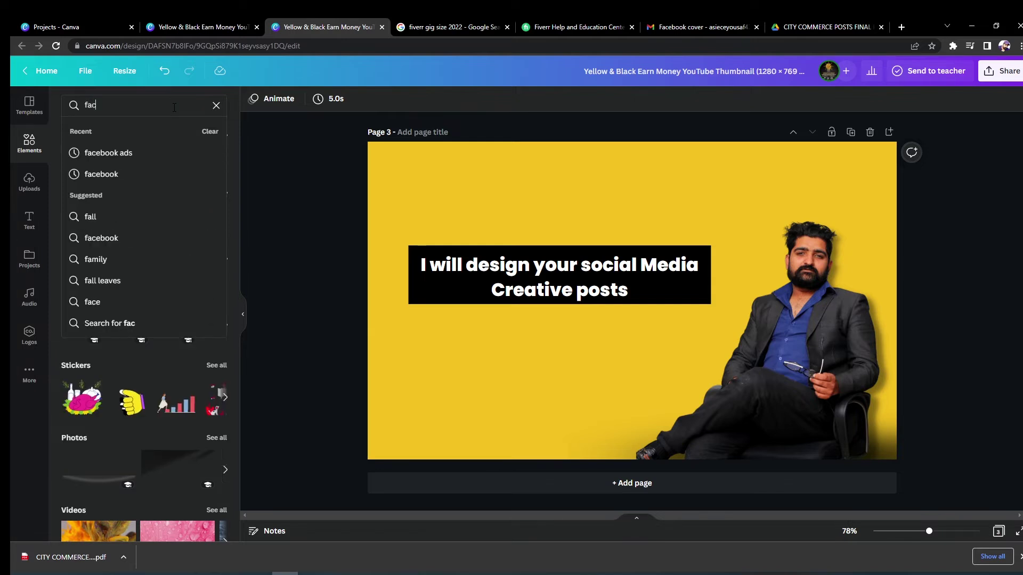
{"action": "type", "text": "ebook"}
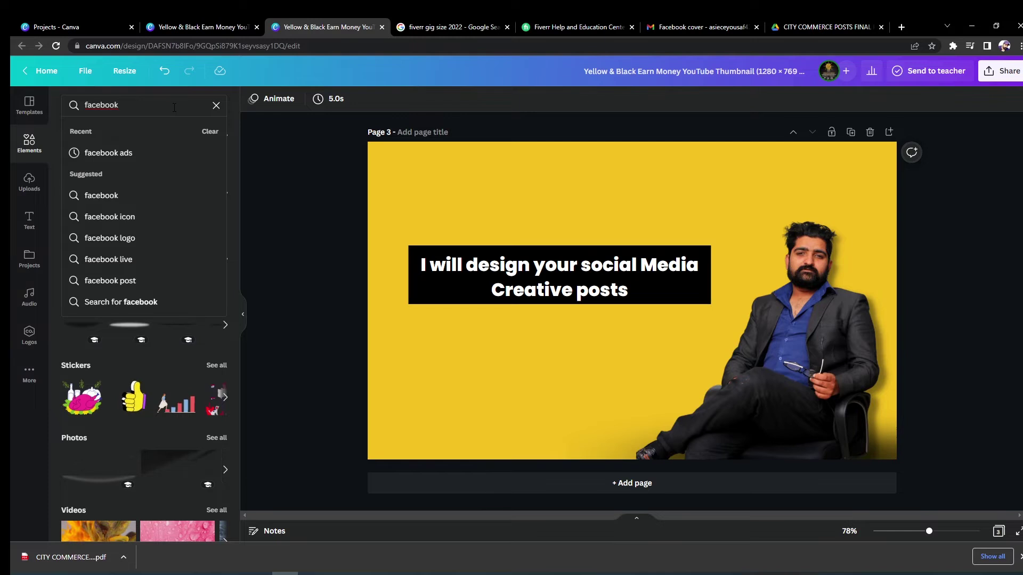
{"action": "key", "text": "Return"}
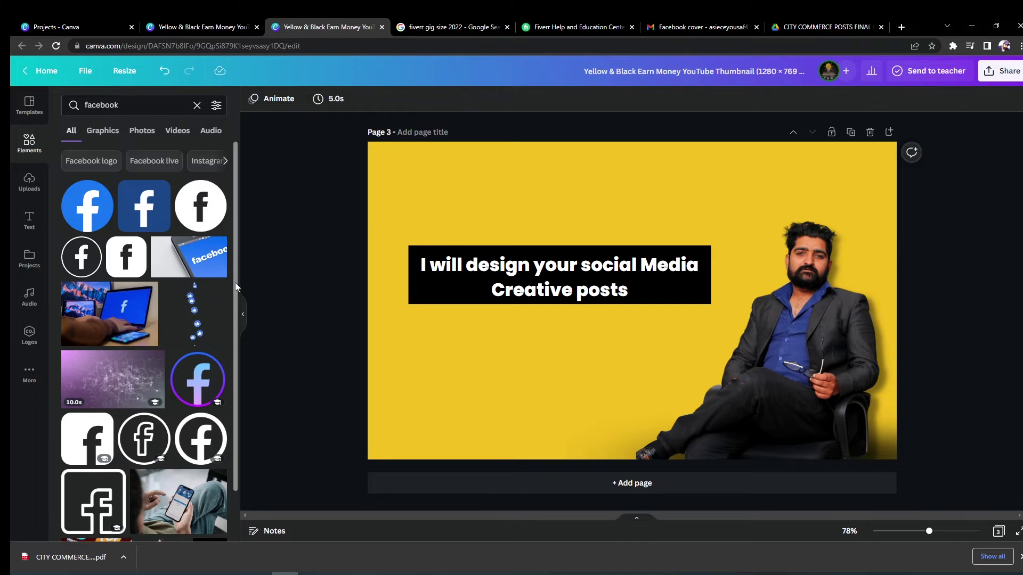
{"action": "scroll", "coordinate": [224, 376], "scroll_direction": "down", "scroll_amount": 5}
{"action": "scroll", "coordinate": [227, 395], "scroll_direction": "up", "scroll_amount": 5}
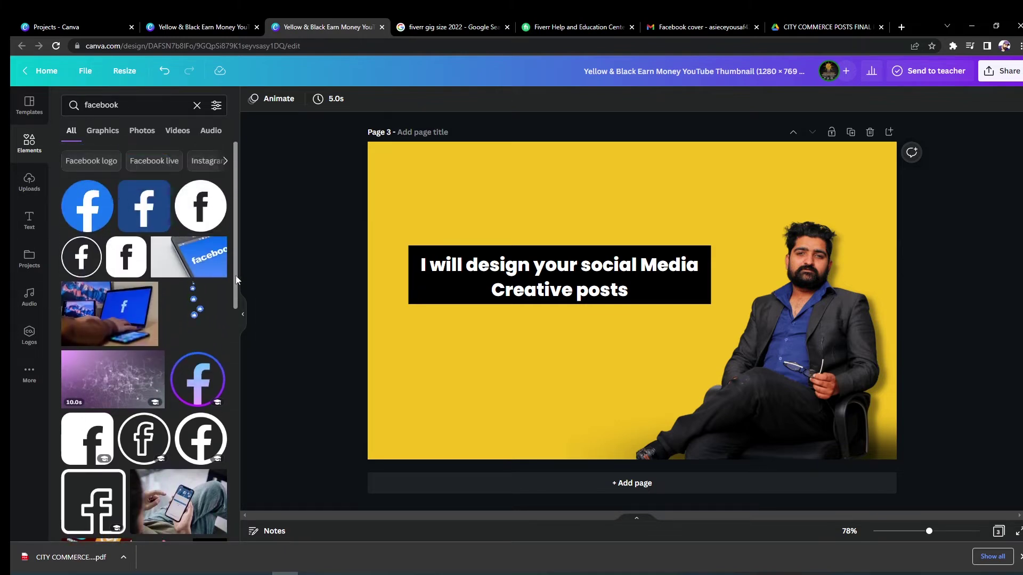
- Add the round black Facebook icon, shrink it to a small badge and place it just below the heading banner's left end
{"action": "left_click", "coordinate": [200, 207]}
{"action": "left_click_drag", "start_coordinate": [687, 336], "coordinate": [491, 404]}
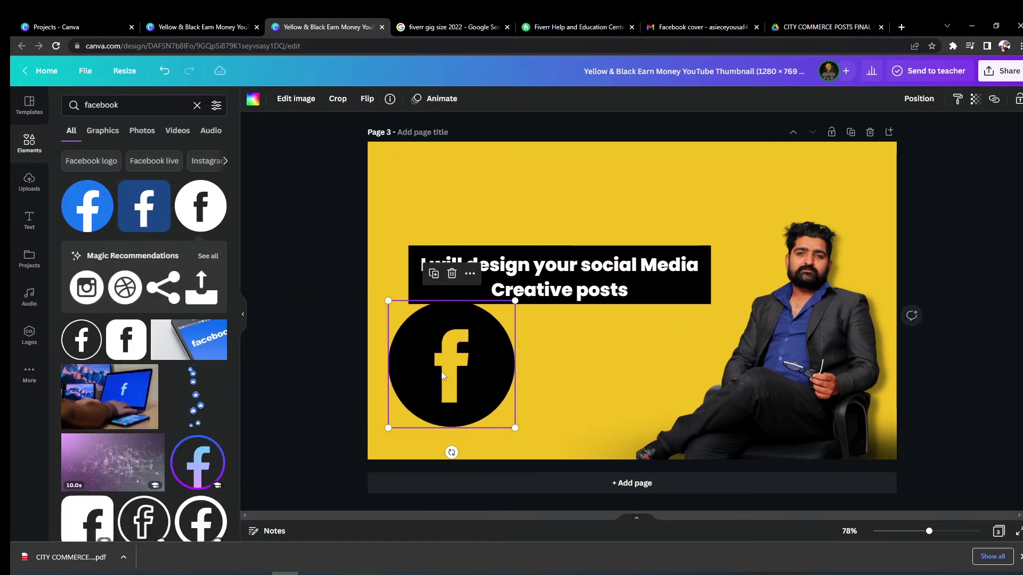
{"action": "left_click_drag", "start_coordinate": [384, 300], "coordinate": [486, 399]}
{"action": "left_click_drag", "start_coordinate": [510, 453], "coordinate": [437, 358]}
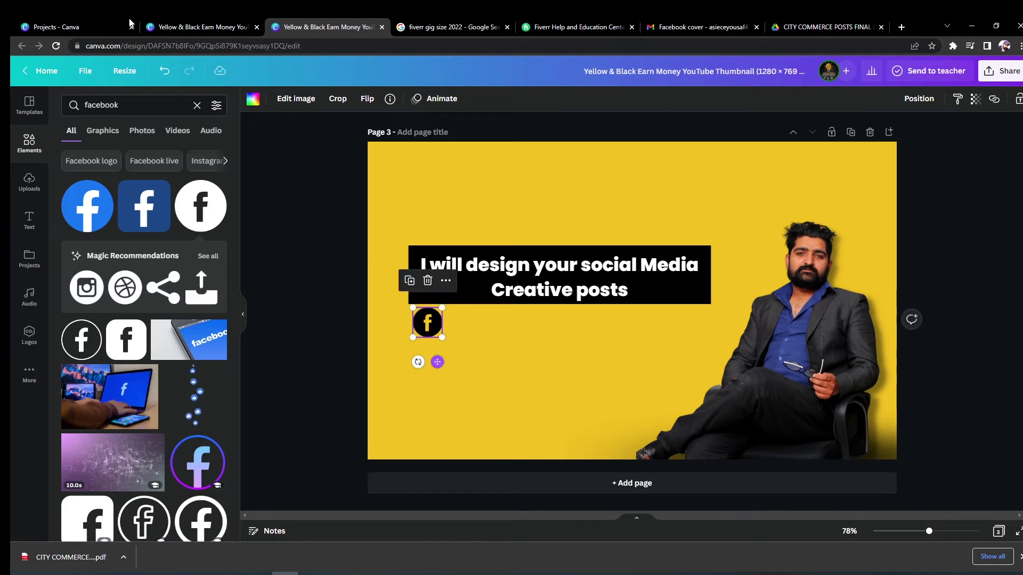
- Clear the facebook search and search the elements for "Linkdn\ln"
{"action": "left_click", "coordinate": [196, 106]}
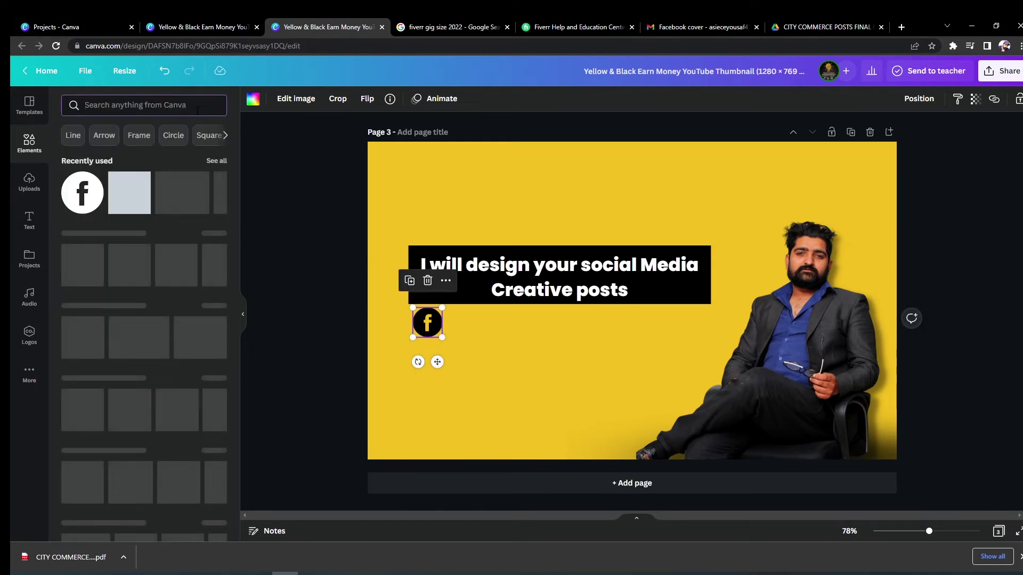
{"action": "type", "text": "Linkdn\\ln"}
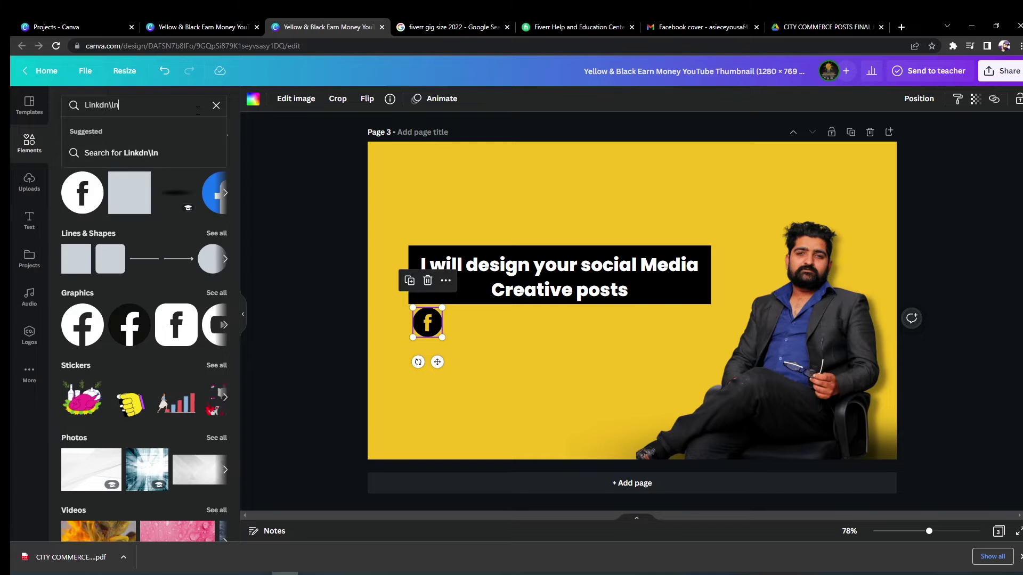
{"action": "key", "text": "Return"}
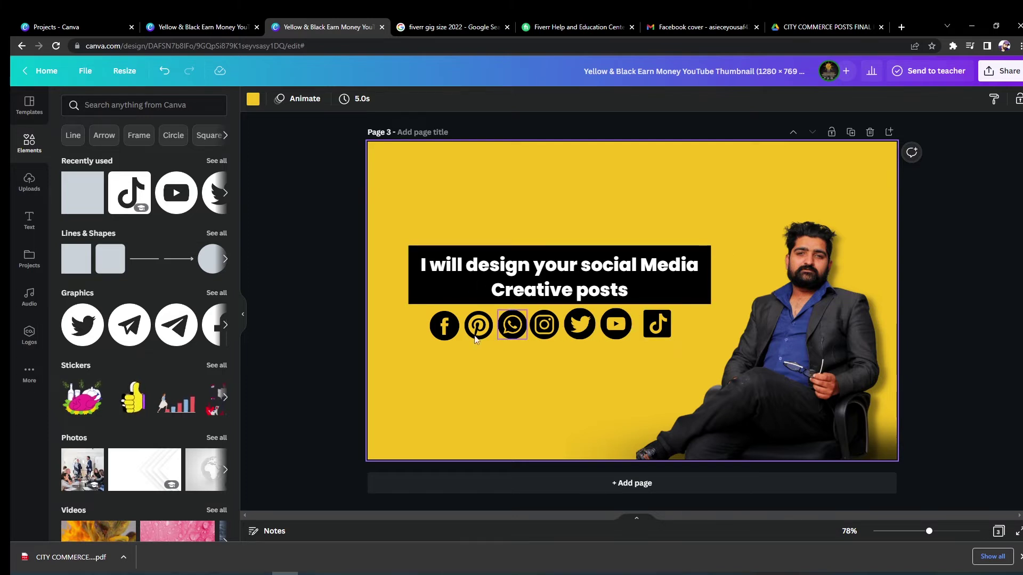
- Move the white heading text slightly up inside the black banner
{"action": "left_click_drag", "start_coordinate": [398, 324], "coordinate": [668, 337]}
{"action": "left_click", "coordinate": [529, 391]}
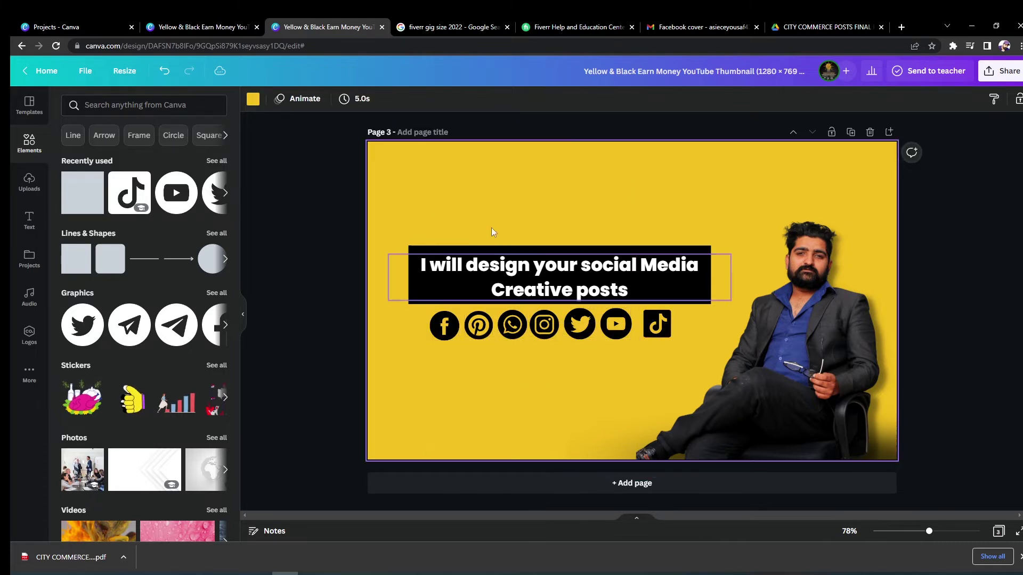
{"action": "mouse_move", "coordinate": [542, 287]}
{"action": "left_mouse_down"}
{"action": "mouse_move", "coordinate": [548, 260]}
{"action": "mouse_move", "coordinate": [545, 274]}
{"action": "left_mouse_up"}
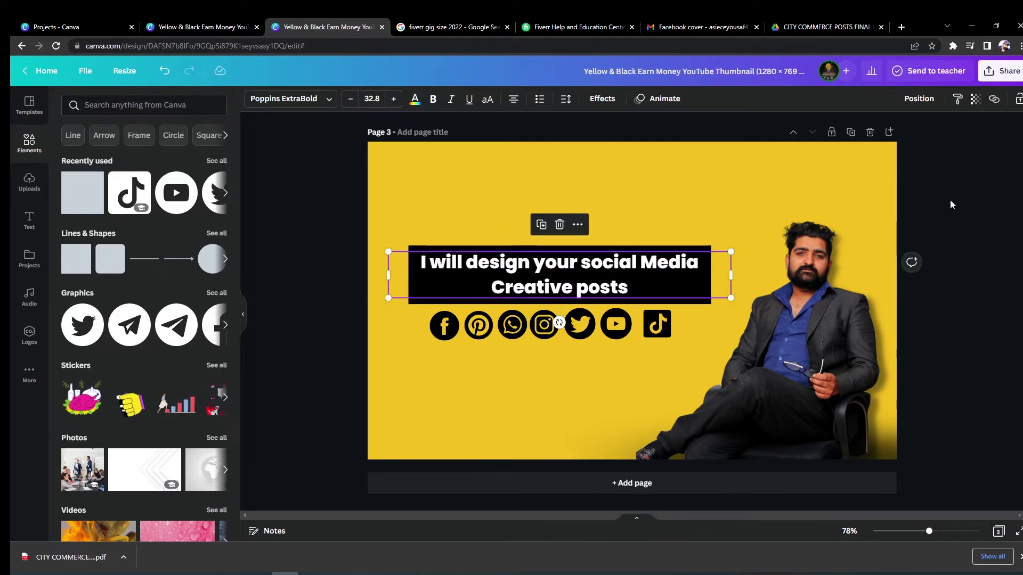
{"action": "left_click", "coordinate": [974, 190]}
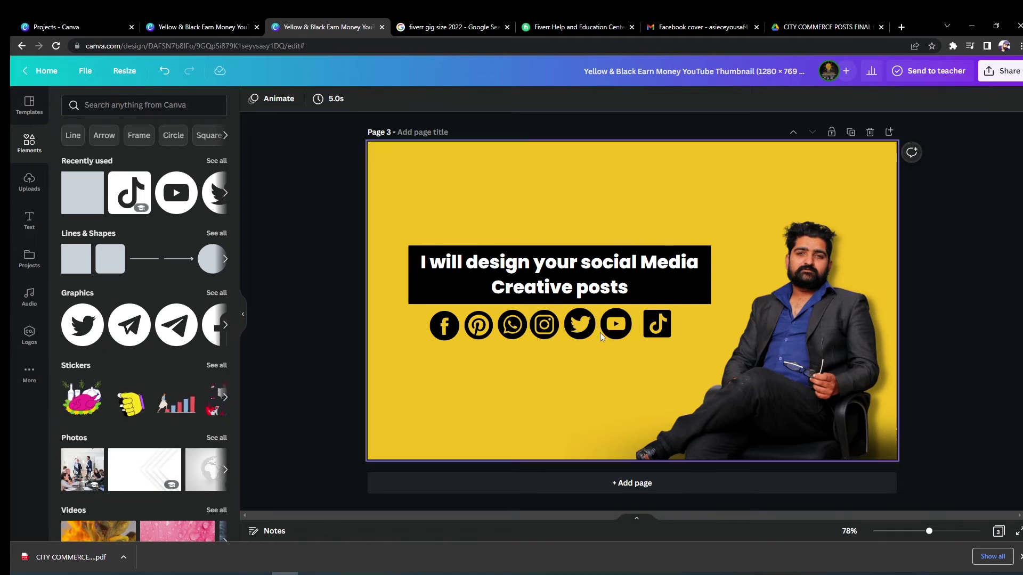
- Add a new heading text box and move it to the empty area near the page's upper edge
{"action": "left_click", "coordinate": [25, 229]}
{"action": "left_click", "coordinate": [105, 189]}
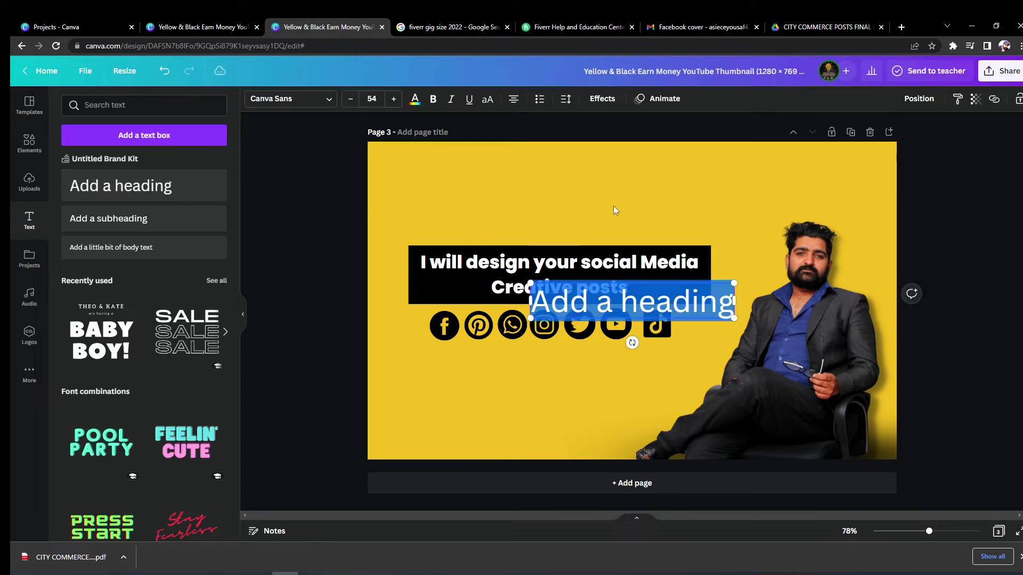
{"action": "left_click", "coordinate": [745, 290]}
{"action": "left_click", "coordinate": [639, 301]}
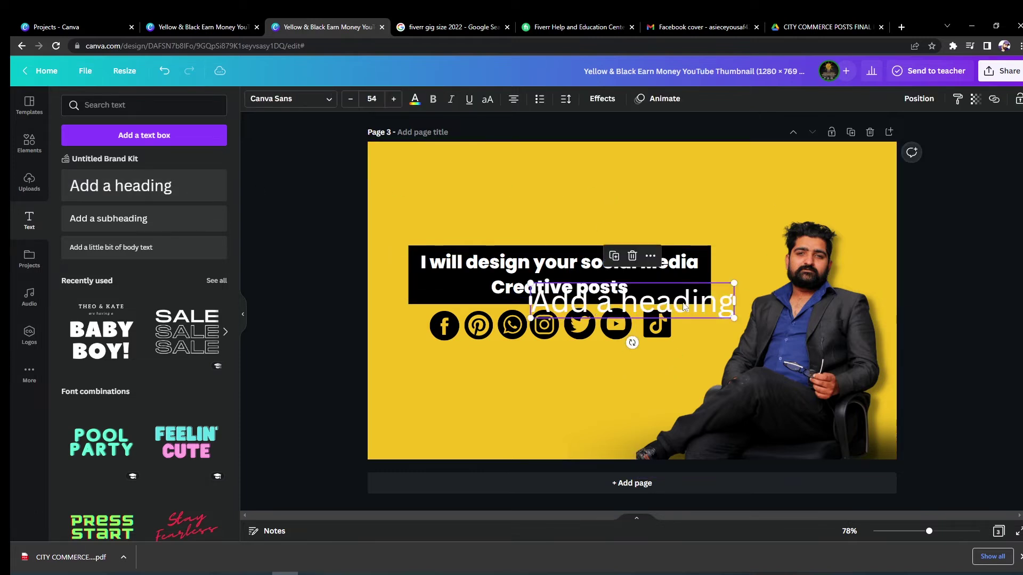
{"action": "left_click_drag", "start_coordinate": [639, 301], "coordinate": [626, 239]}
{"action": "left_click_drag", "start_coordinate": [660, 190], "coordinate": [650, 130]}
- Set the new heading's font to Archivo Black and replace its text with "WEB DESIGN"
{"action": "left_click", "coordinate": [290, 98]}
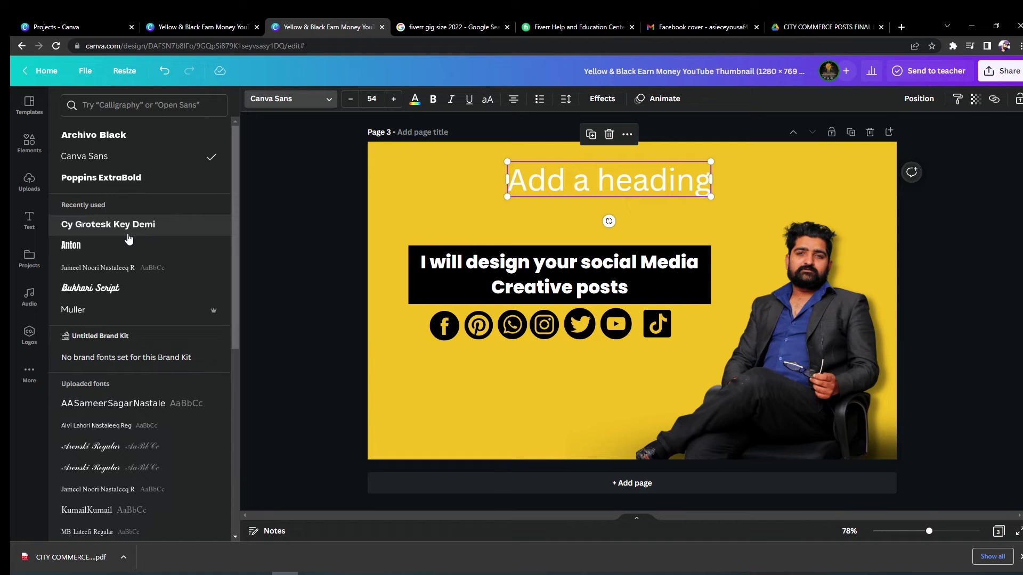
{"action": "left_click", "coordinate": [122, 139]}
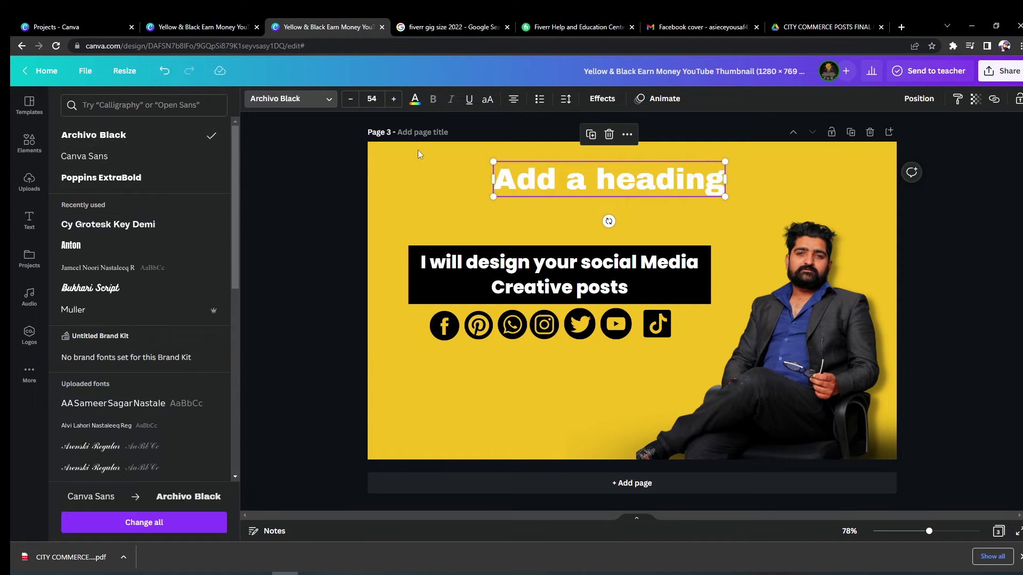
{"action": "double_click", "coordinate": [722, 183]}
{"action": "key", "text": "BackSpace"}
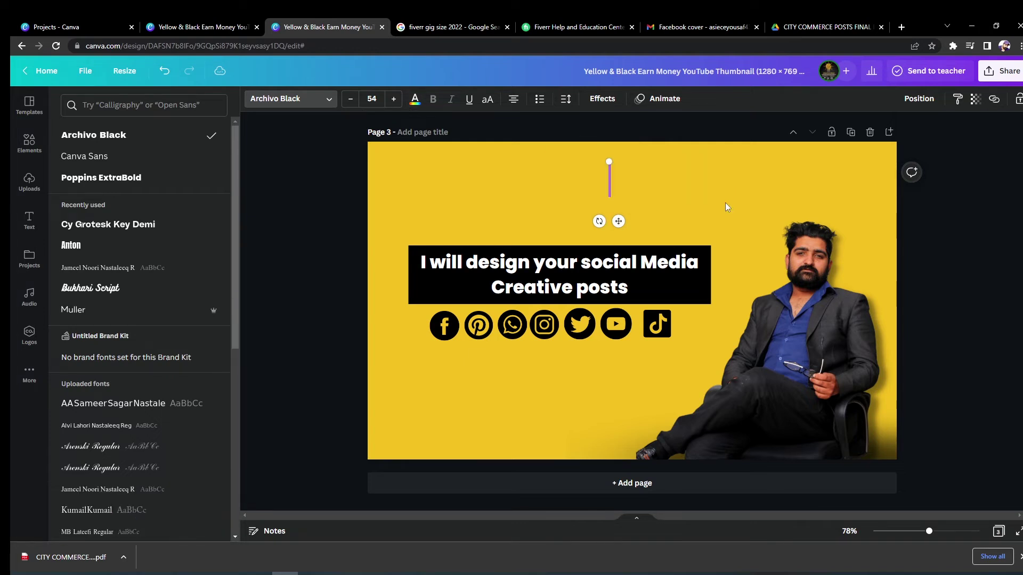
{"action": "type", "text": "WEB"}
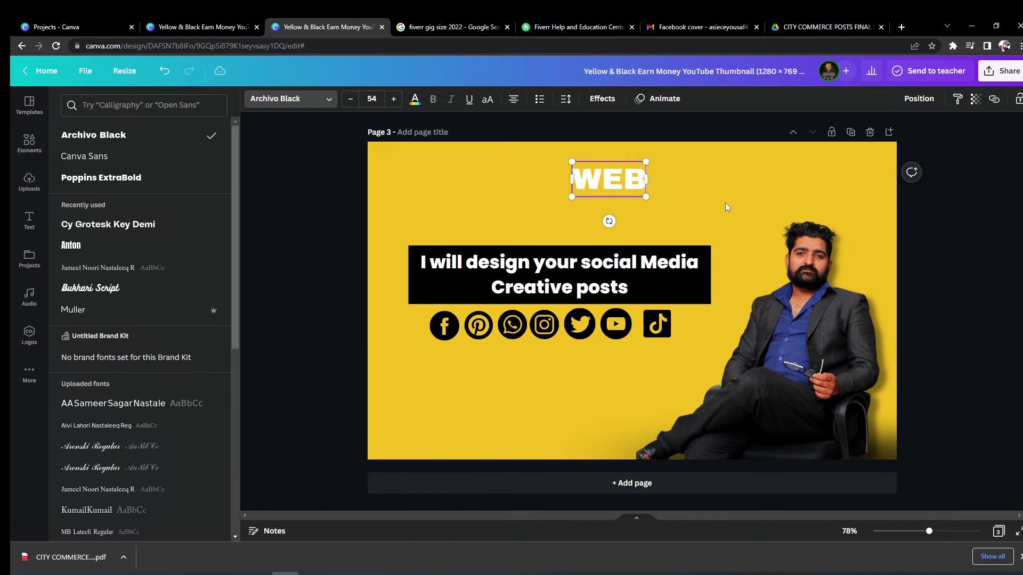
{"action": "type", "text": " DESIGN"}
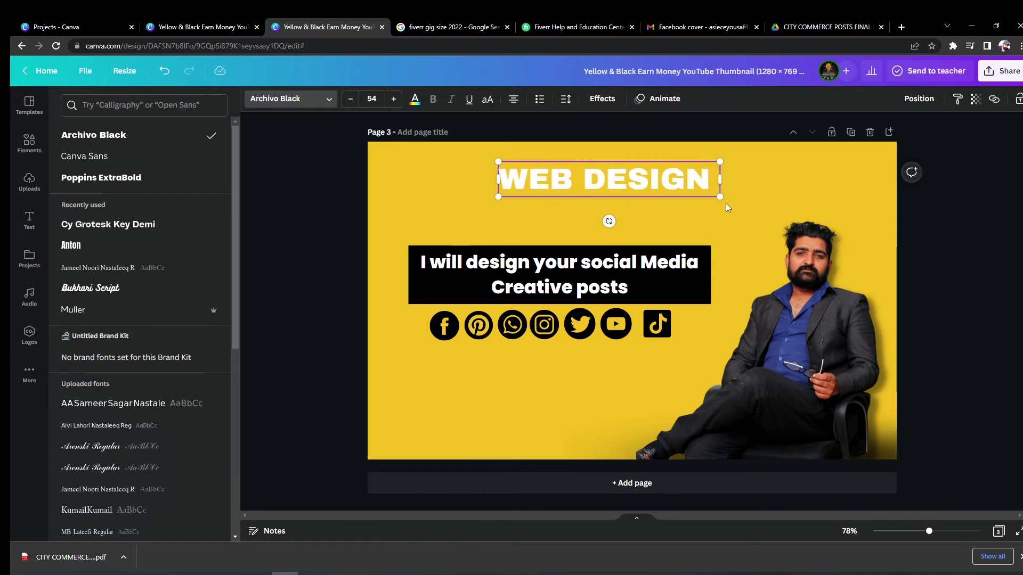
- Shrink the "WEB DESIGN" text to size 20 in the page's upper-left corner and colour it dark grey
{"action": "left_click_drag", "start_coordinate": [498, 161], "coordinate": [620, 188]}
{"action": "left_click_drag", "start_coordinate": [678, 222], "coordinate": [439, 192]}
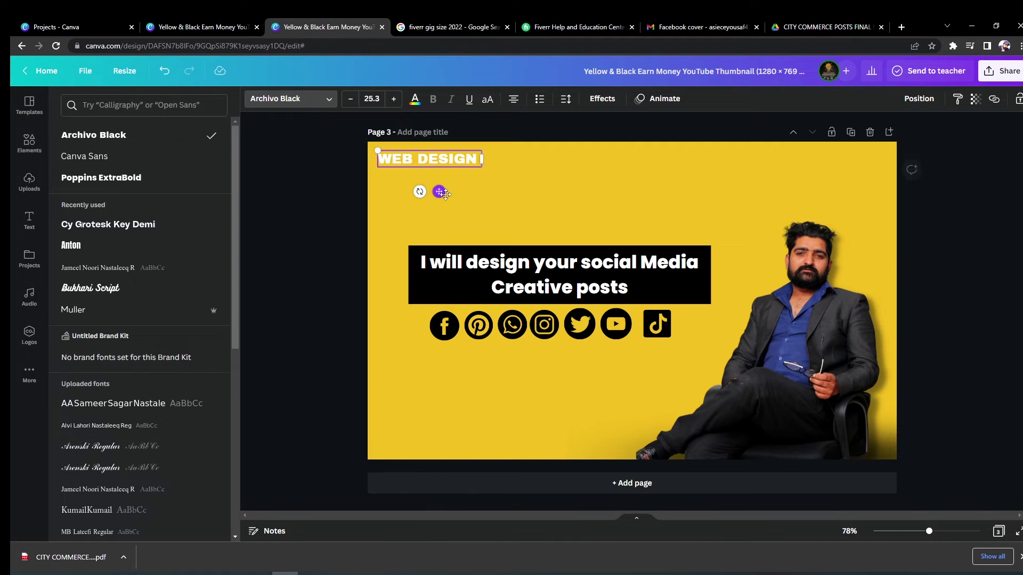
{"action": "left_click", "coordinate": [415, 100]}
{"action": "left_click", "coordinate": [97, 156]}
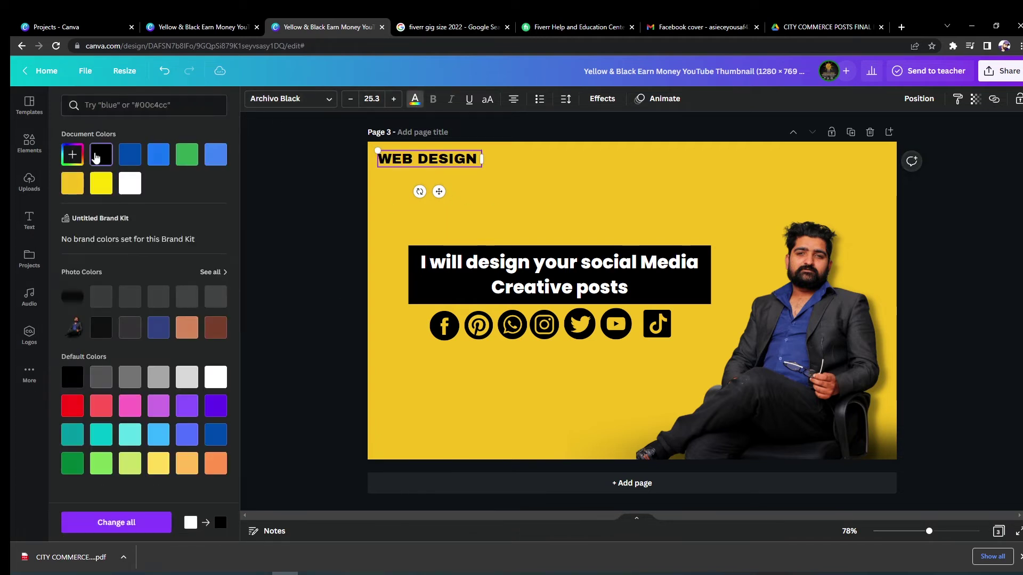
{"action": "left_click_drag", "start_coordinate": [377, 150], "coordinate": [402, 164]}
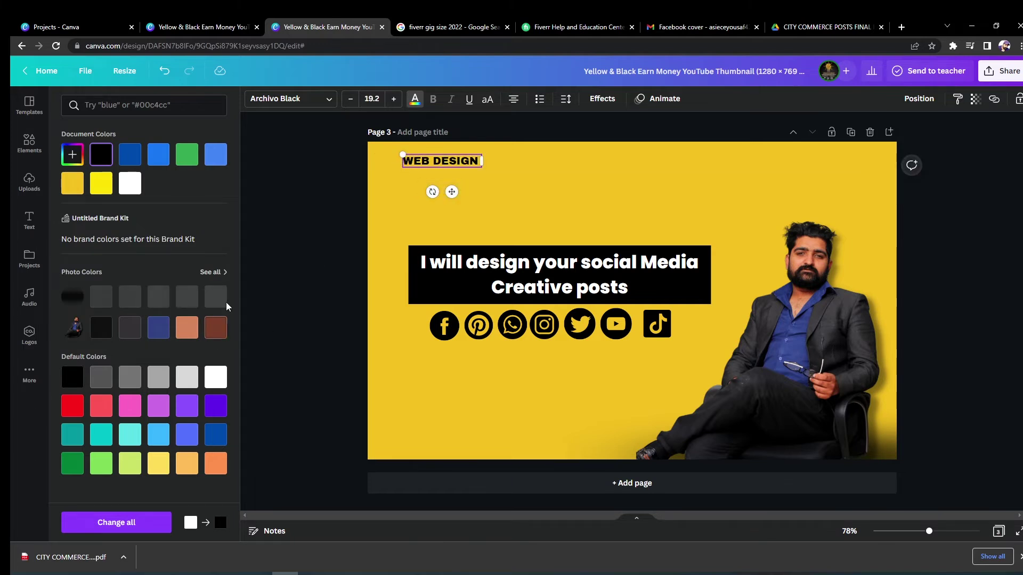
{"action": "left_click", "coordinate": [137, 330]}
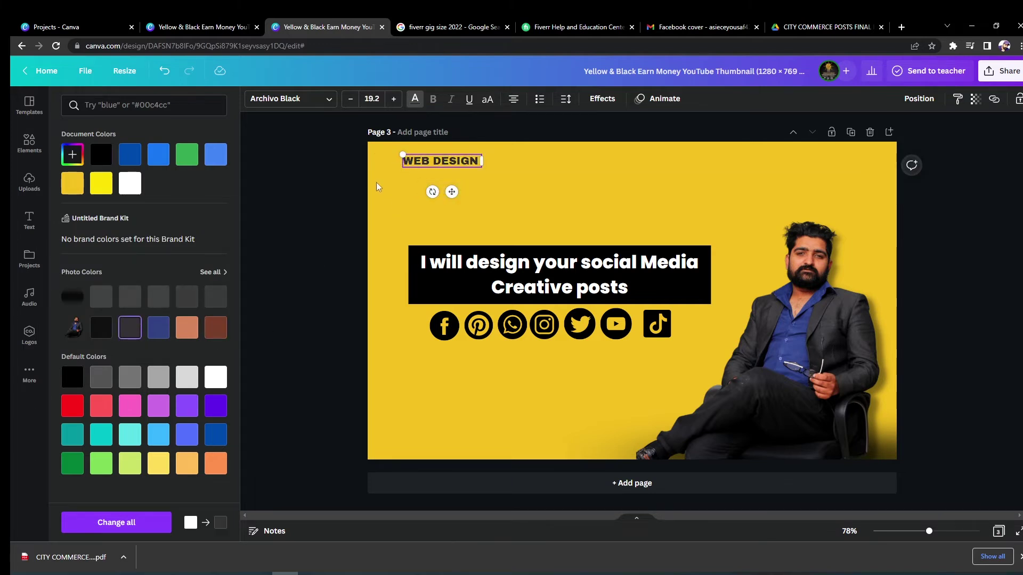
{"action": "left_click_drag", "start_coordinate": [403, 155], "coordinate": [399, 154]}
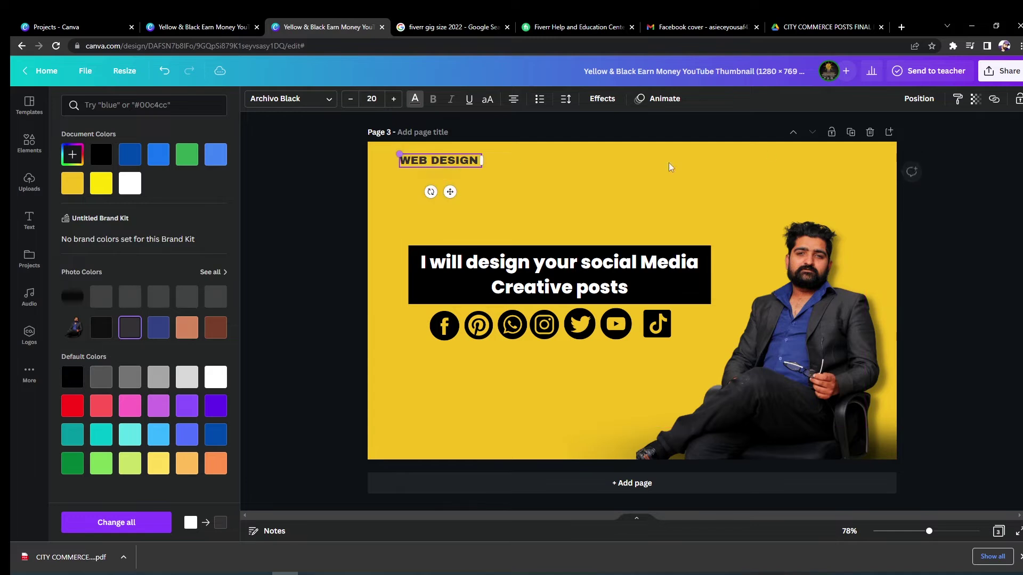
- Set the transparency of the "WEB DESIGN" text to 59
{"action": "left_click", "coordinate": [976, 102]}
{"action": "left_click_drag", "start_coordinate": [970, 143], "coordinate": [928, 149]}
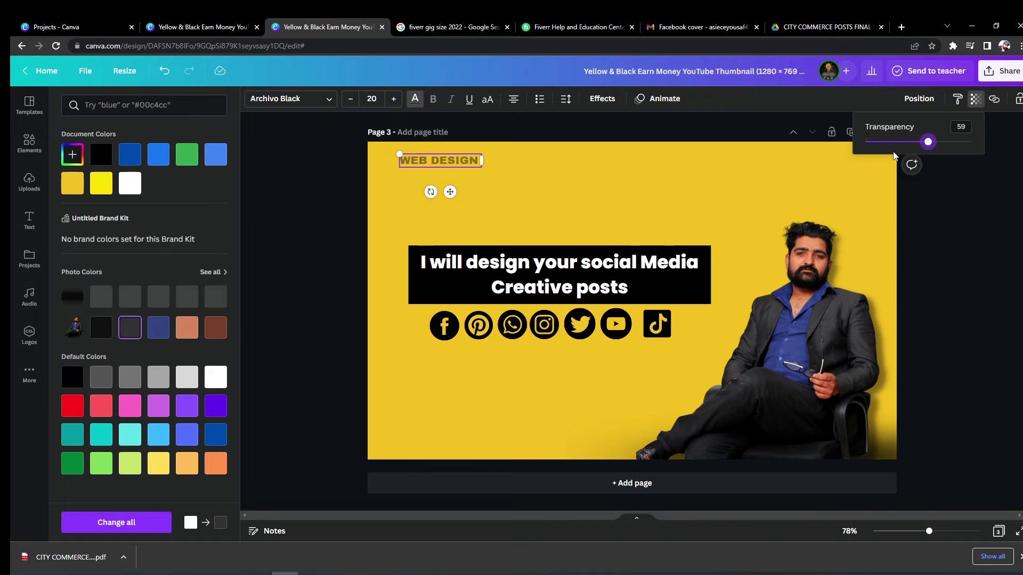
{"action": "left_click", "coordinate": [976, 194]}
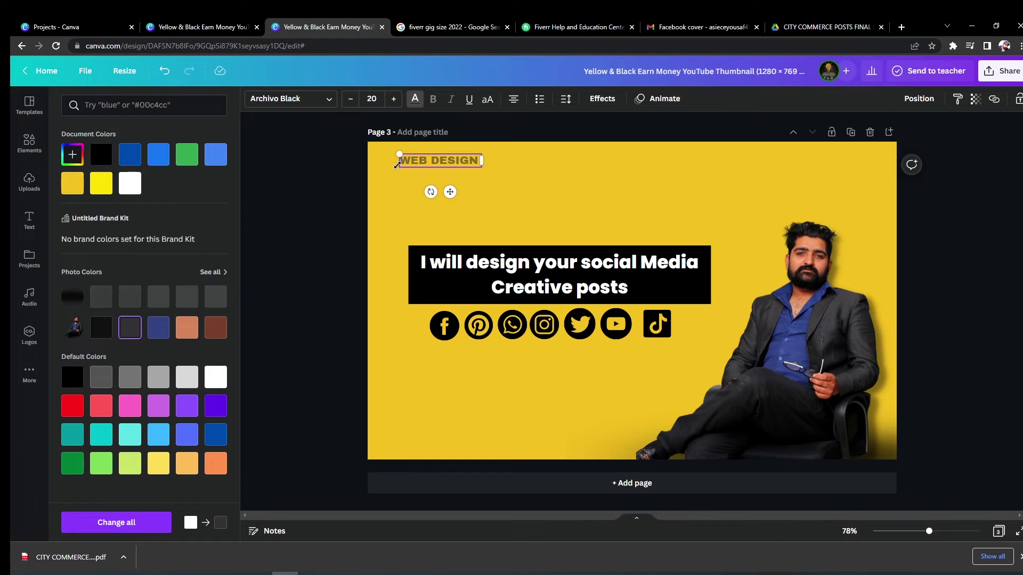
{"action": "key", "text": "Escape"}
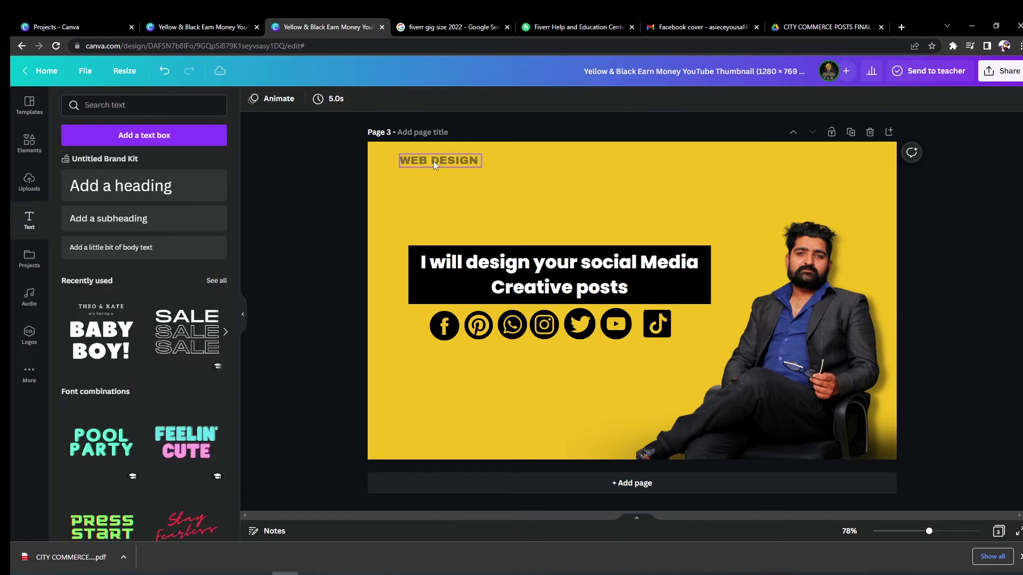
- Duplicate the "WEB DESIGN" text, reduce the copy to size 16.9 and place it just below the original
{"action": "left_click", "coordinate": [433, 161]}
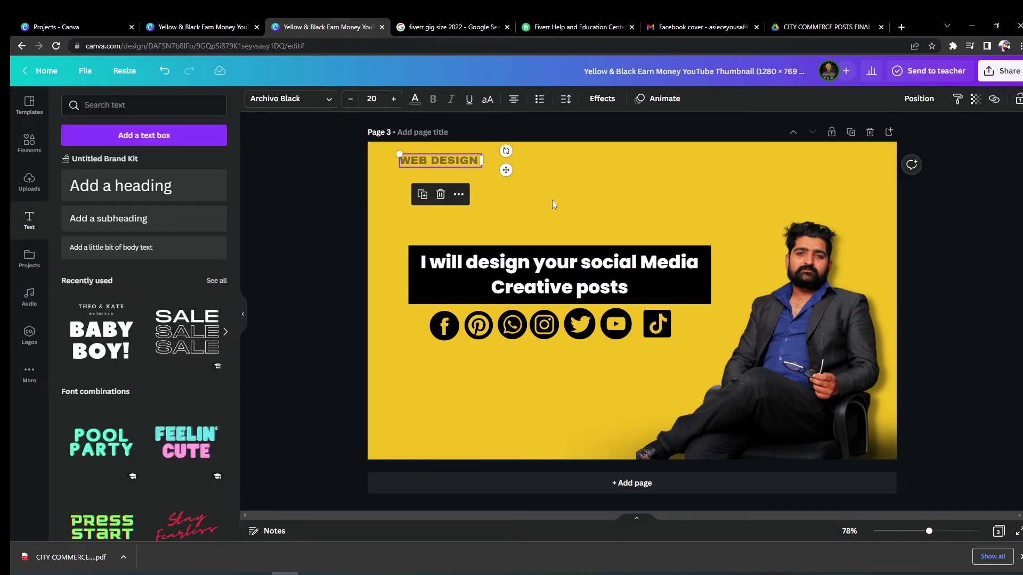
{"action": "left_click", "coordinate": [422, 193]}
{"action": "left_click_drag", "start_coordinate": [457, 199], "coordinate": [454, 199]}
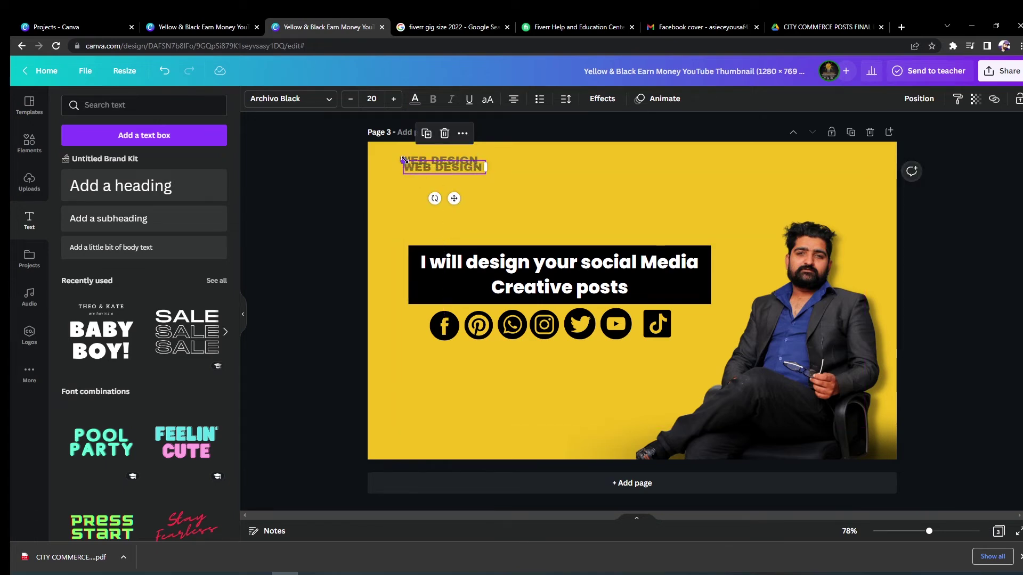
{"action": "left_click_drag", "start_coordinate": [403, 159], "coordinate": [416, 165]}
{"action": "left_click_drag", "start_coordinate": [460, 198], "coordinate": [457, 197]}
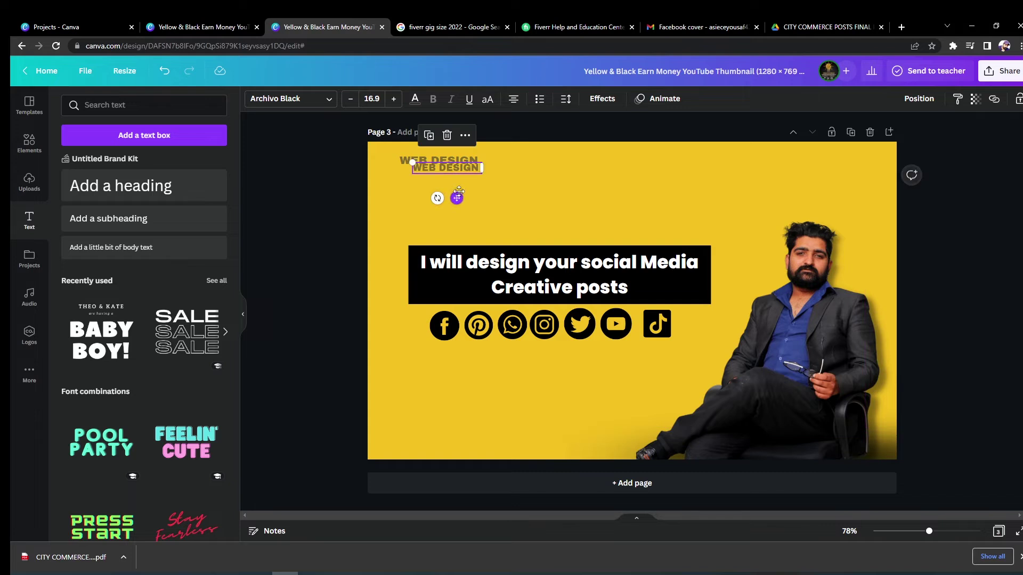
- Duplicate the smaller "WEB DESIGN" text twice to extend the staggered stack
{"action": "left_click", "coordinate": [429, 135]}
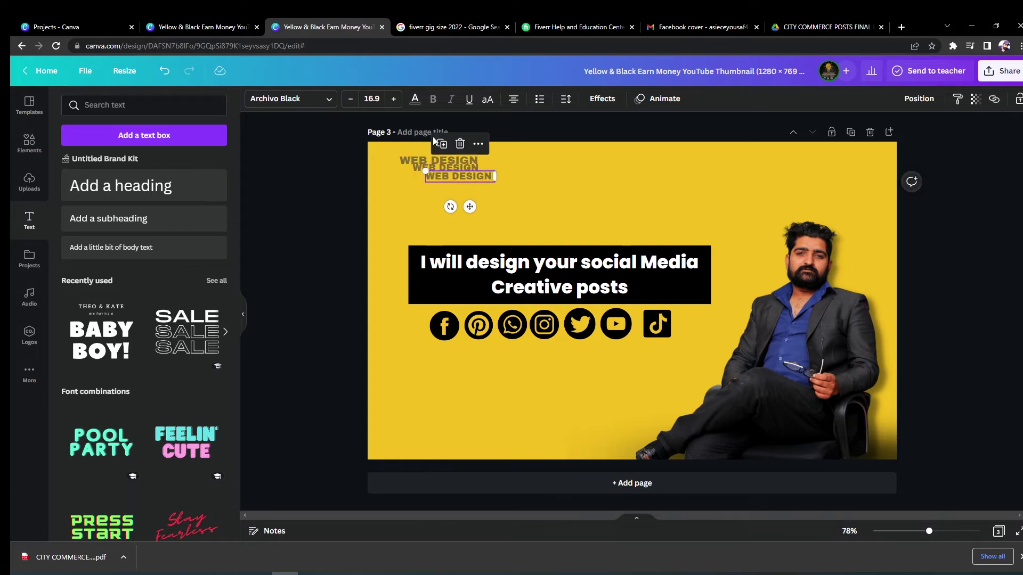
{"action": "left_click", "coordinate": [433, 136]}
{"action": "left_click", "coordinate": [438, 145]}
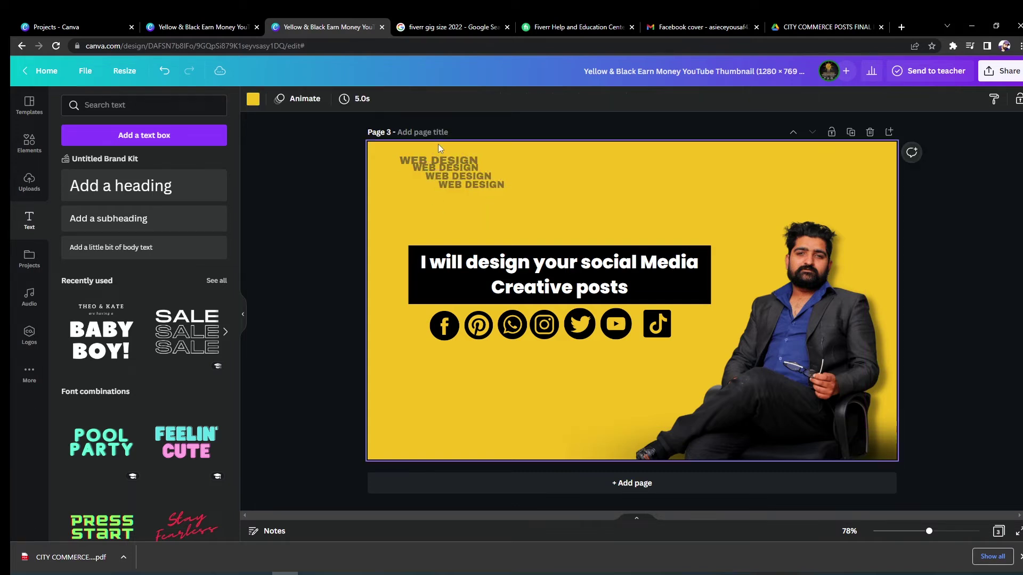
- Thin out the stacked copies and move the smaller "WEB DESIGN" text further down from the original
{"action": "left_click", "coordinate": [456, 169]}
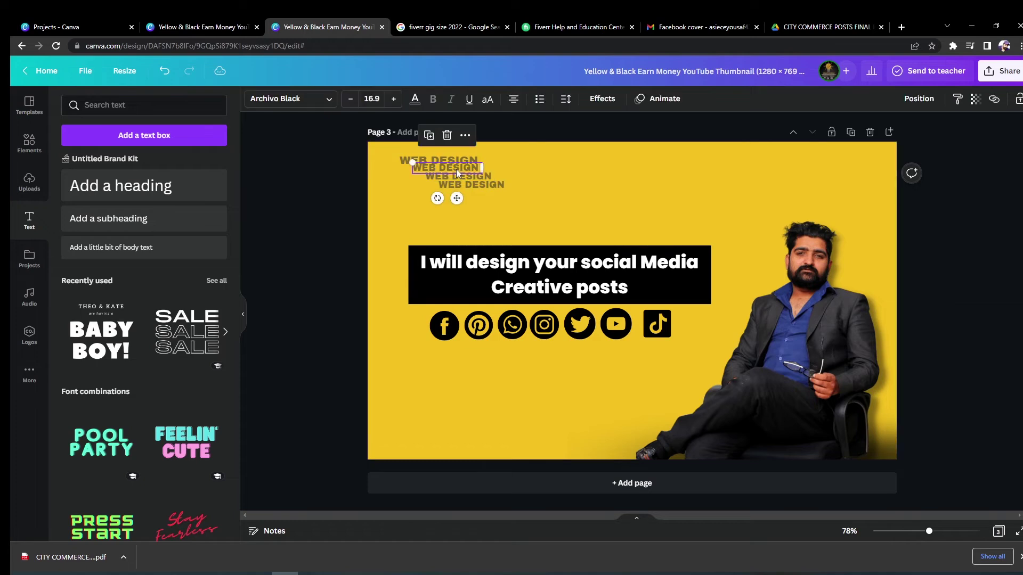
{"action": "left_click", "coordinate": [447, 136]}
{"action": "mouse_move", "coordinate": [459, 173]}
{"action": "left_mouse_down"}
{"action": "mouse_move", "coordinate": [450, 168]}
{"action": "mouse_move", "coordinate": [453, 180]}
{"action": "left_mouse_up"}
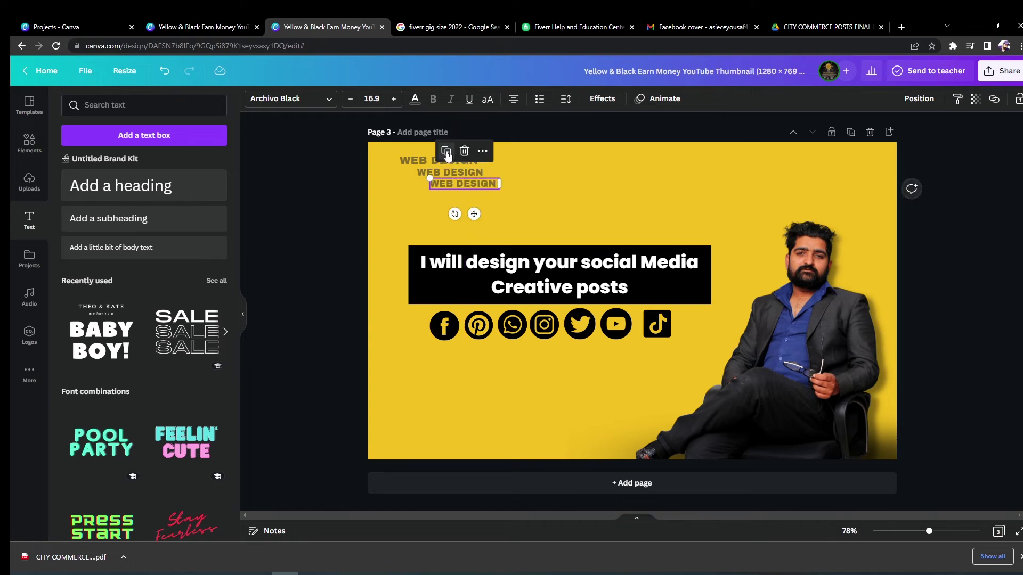
- Duplicate the small "WEB DESIGN" text repeatedly to build a diagonal cascade reaching down to the heading banner
{"action": "left_click", "coordinate": [453, 158]}
{"action": "left_click", "coordinate": [452, 159]}
{"action": "left_click", "coordinate": [459, 165]}
{"action": "left_click", "coordinate": [466, 171]}
{"action": "left_click", "coordinate": [473, 178]}
{"action": "left_click", "coordinate": [479, 185]}
{"action": "left_click", "coordinate": [486, 190]}
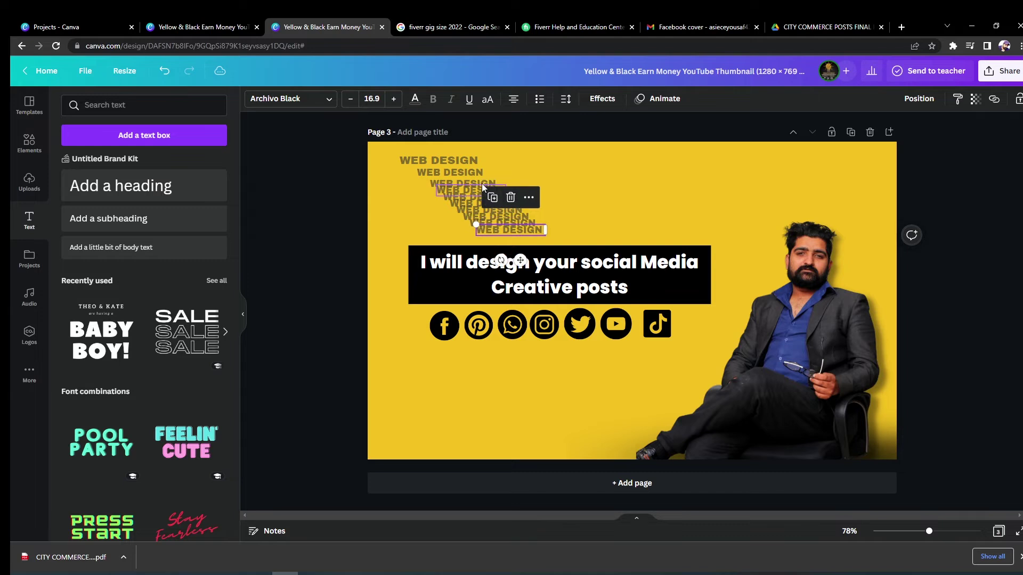
{"action": "left_click", "coordinate": [487, 190]}
{"action": "left_click", "coordinate": [458, 159]}
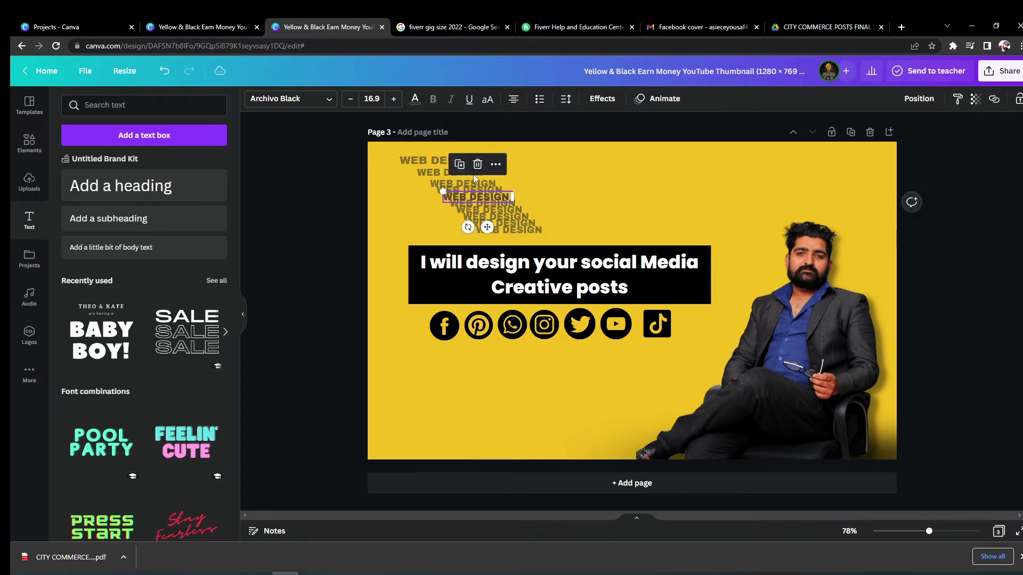
{"action": "left_click", "coordinate": [562, 194]}
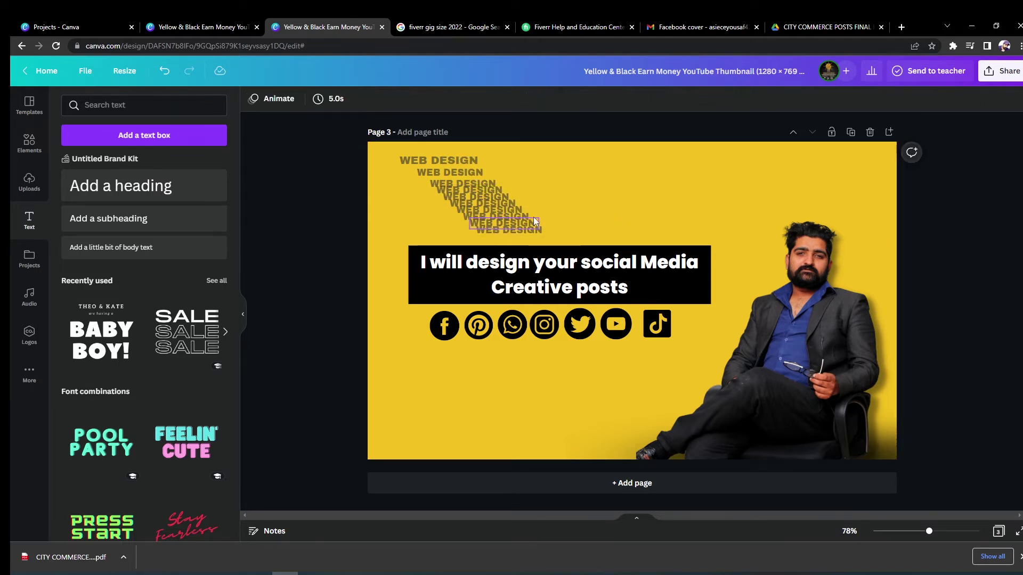
{"action": "left_click", "coordinate": [522, 228]}
{"action": "left_click", "coordinate": [492, 201]}
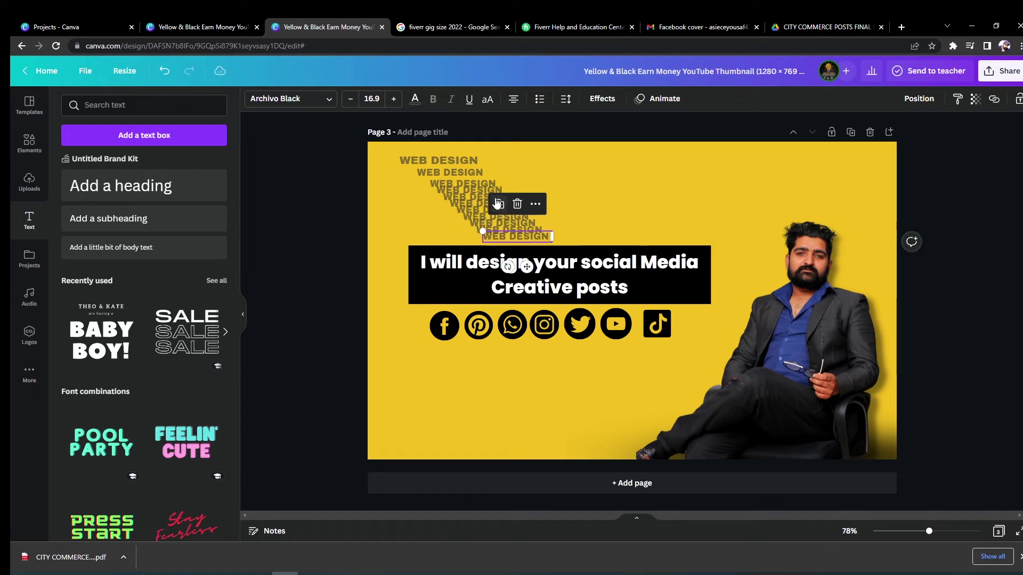
{"action": "left_click", "coordinate": [499, 205]}
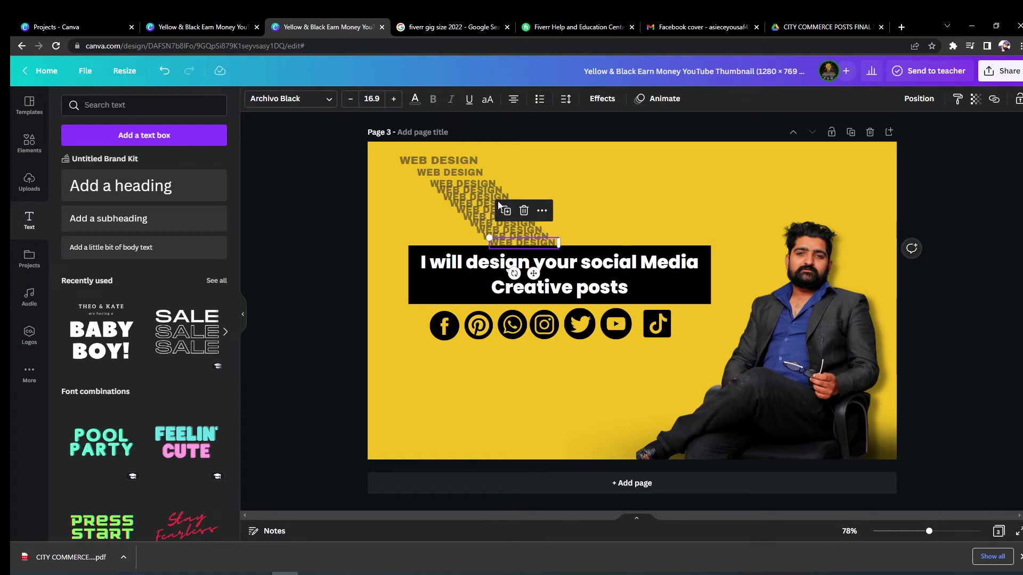
- Delete the original "WEB DESIGN" text and all its copies from the page
{"action": "left_click", "coordinate": [452, 169]}
{"action": "key", "text": "Delete"}
{"action": "left_click", "coordinate": [468, 161]}
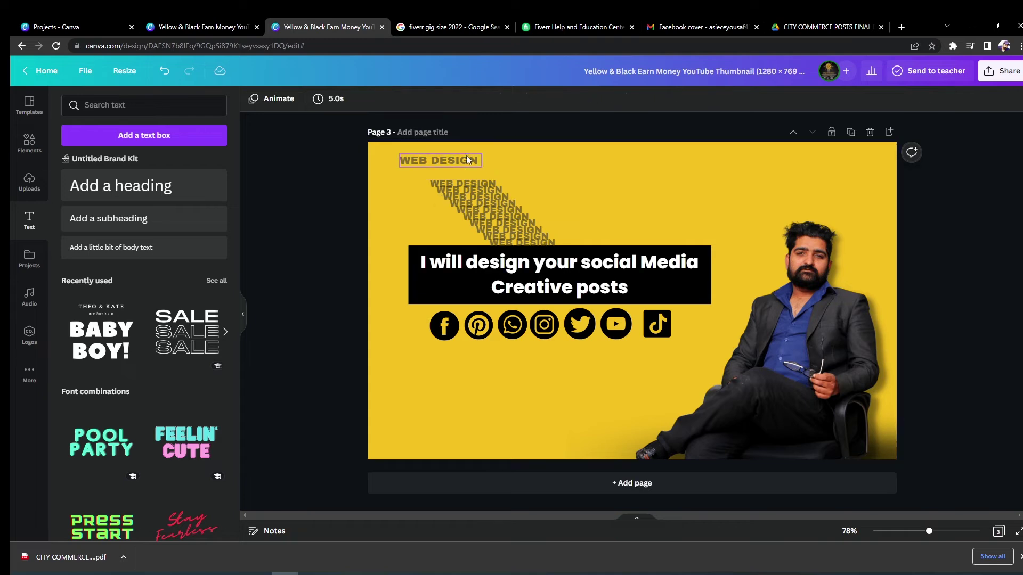
{"action": "key", "text": "Delete"}
{"action": "left_click_drag", "start_coordinate": [414, 173], "coordinate": [558, 243]}
{"action": "key", "text": "Delete"}
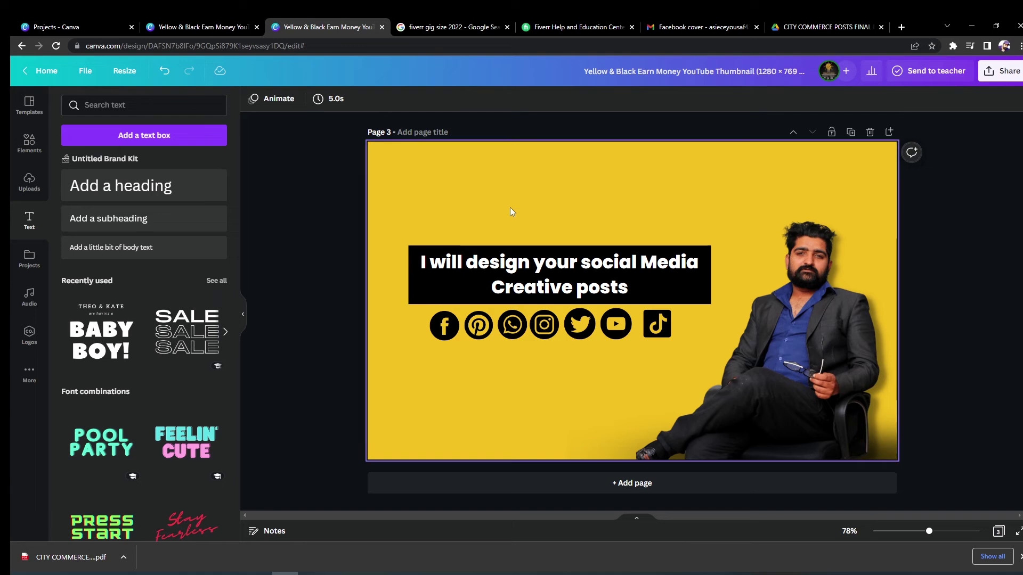
- Restore the deleted "WEB DESIGN" cascade, move it to the page's upper-left corner and enlarge it until it reaches the heading banner
{"action": "key", "text": "ctrl+z"}
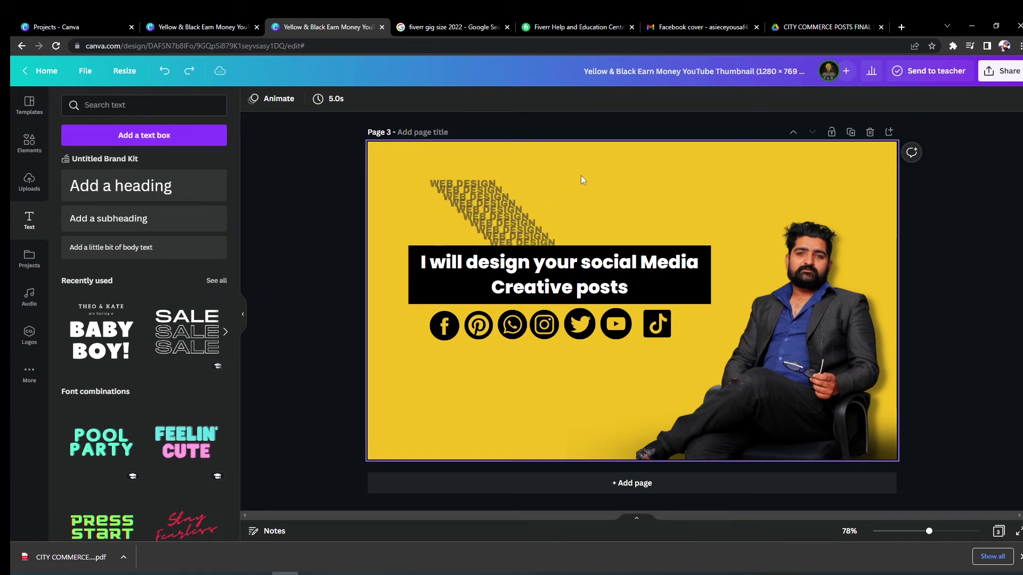
{"action": "left_click_drag", "start_coordinate": [415, 174], "coordinate": [558, 243]}
{"action": "left_click_drag", "start_coordinate": [494, 209], "coordinate": [444, 182]}
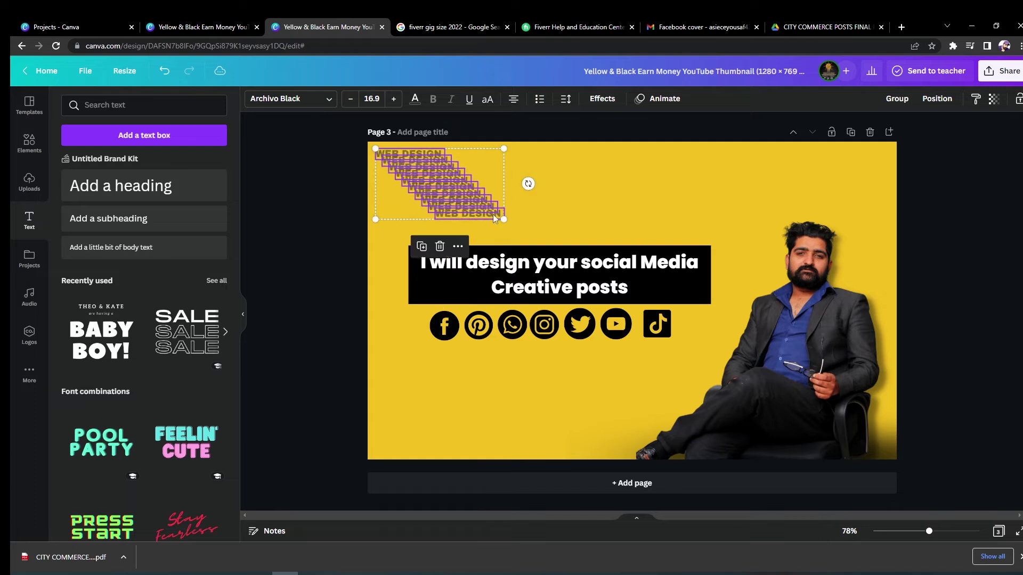
{"action": "left_click_drag", "start_coordinate": [503, 218], "coordinate": [546, 252]}
{"action": "left_click", "coordinate": [577, 195]}
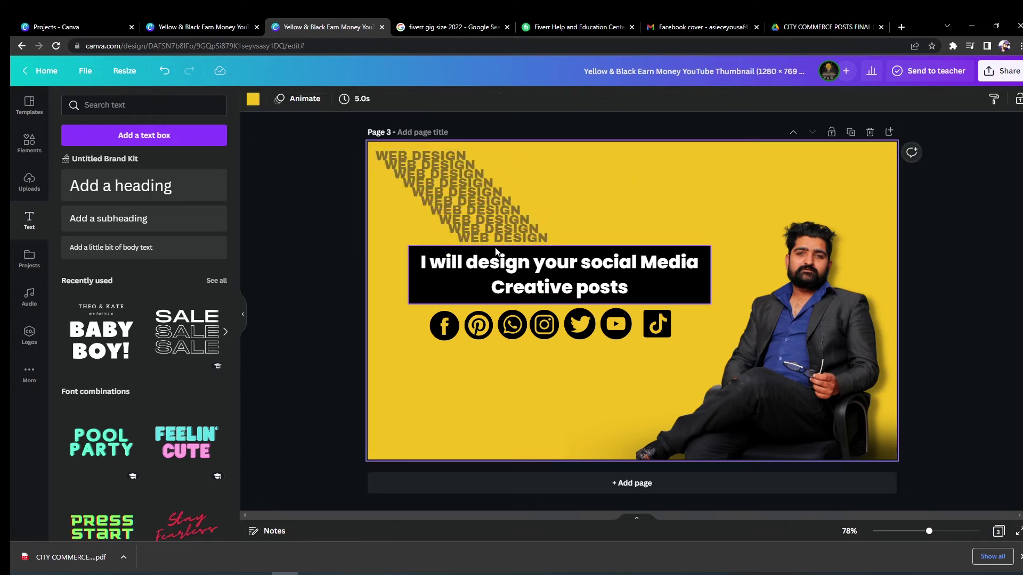
- Make the middle "WEB DESIGN" line stand out with transparency 100 and black text
{"action": "left_click", "coordinate": [471, 202]}
{"action": "left_click", "coordinate": [975, 99]}
{"action": "left_click_drag", "start_coordinate": [930, 142], "coordinate": [974, 153]}
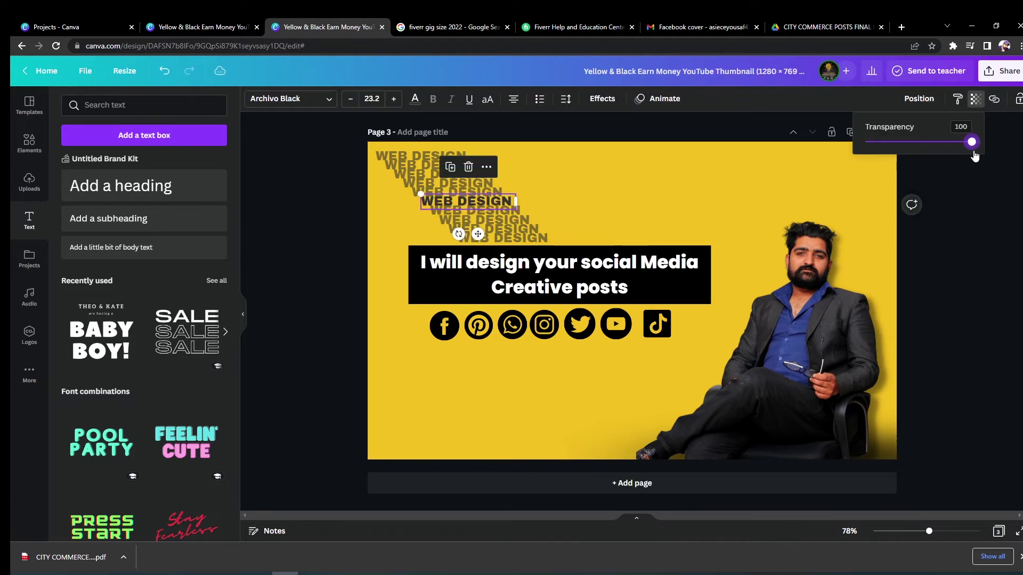
{"action": "left_click", "coordinate": [416, 100]}
{"action": "left_click", "coordinate": [100, 160]}
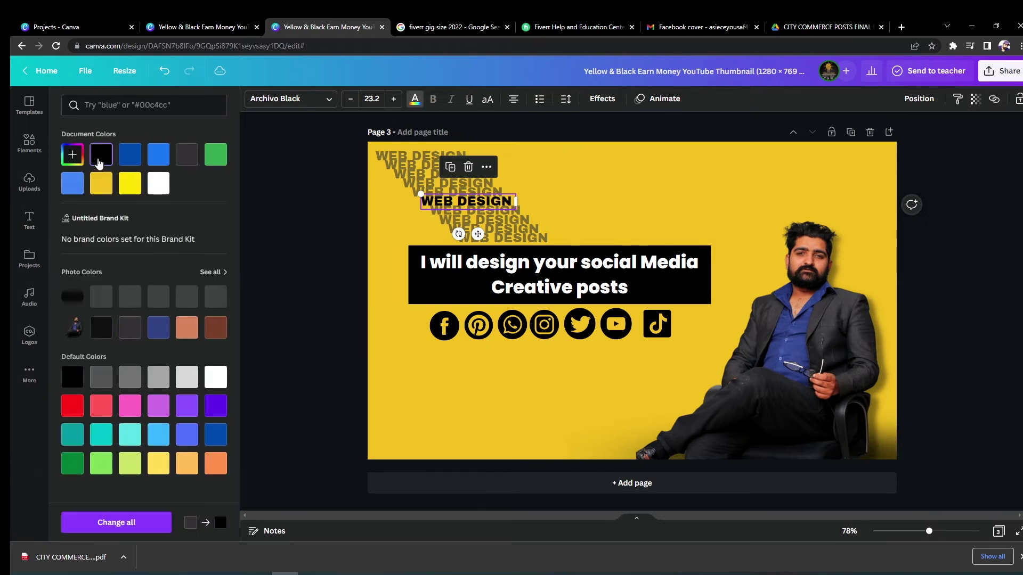
{"action": "left_click", "coordinate": [971, 238]}
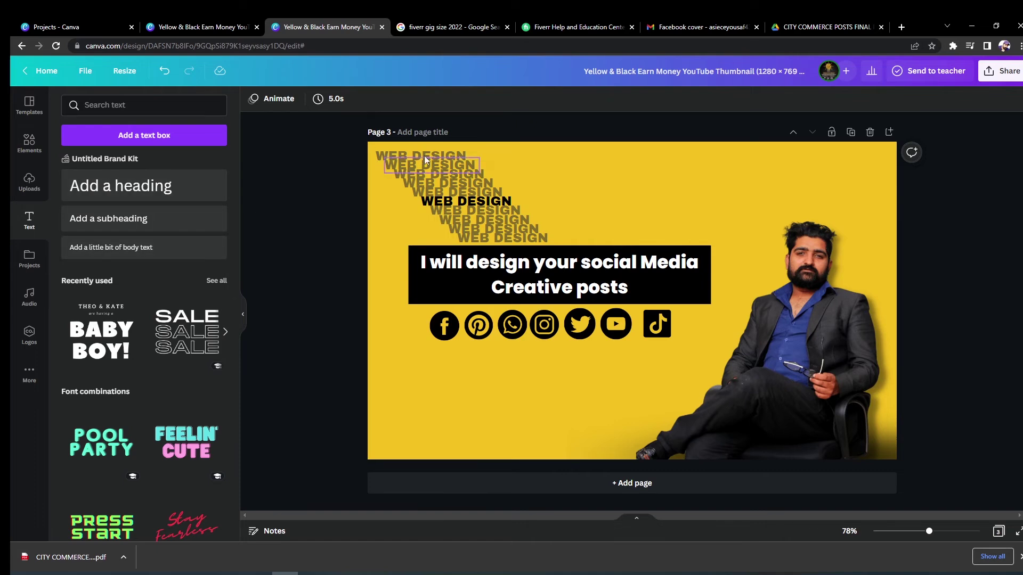
- Copy the top "WEB DESIGN" text to the right of its cascade and reword it as "CREATIVE DESIGNER" at size 20.9
{"action": "left_click", "coordinate": [440, 152]}
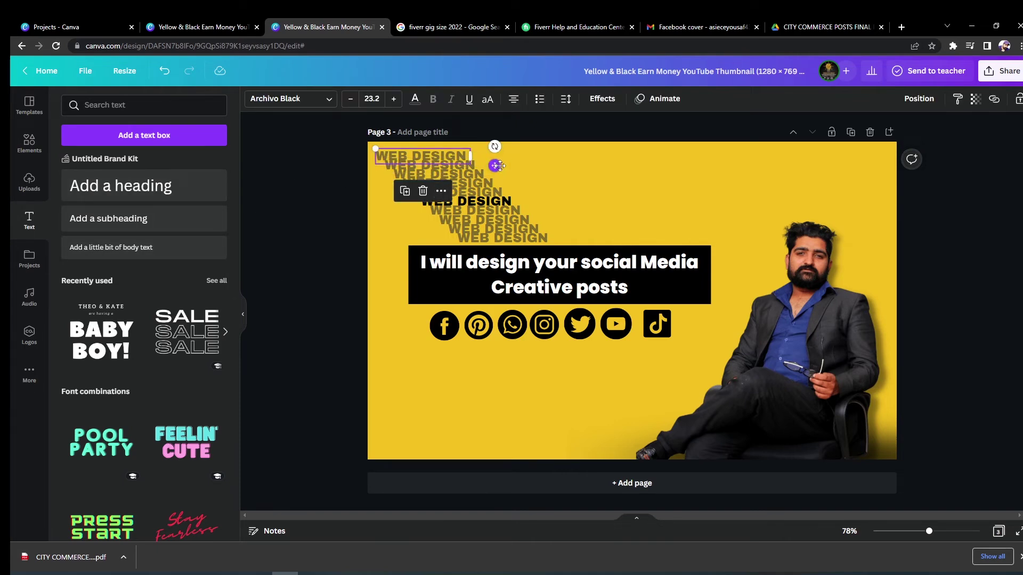
{"action": "left_click", "coordinate": [405, 190]}
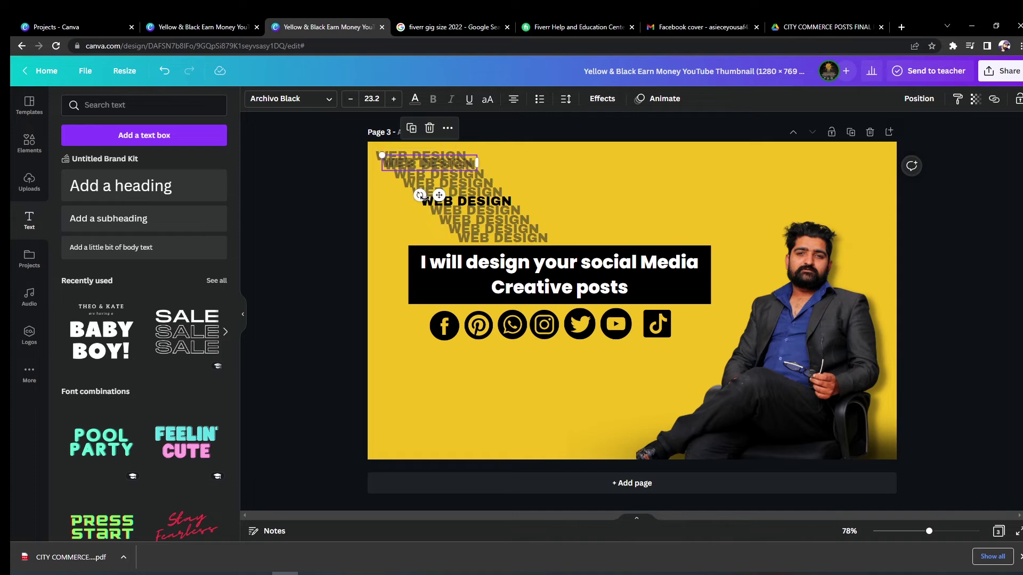
{"action": "left_click_drag", "start_coordinate": [437, 195], "coordinate": [468, 197]}
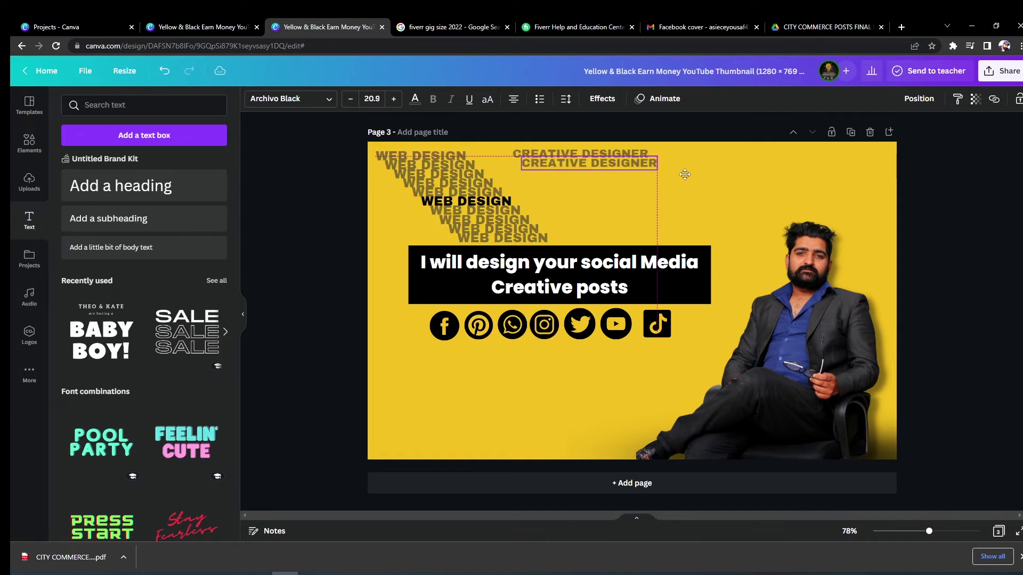
- Duplicate "CREATIVE DESIGNER" into a diagonal cascade beside the "WEB DESIGN" one and shift the portrait slightly to the right
{"action": "left_click_drag", "start_coordinate": [684, 174], "coordinate": [692, 179]}
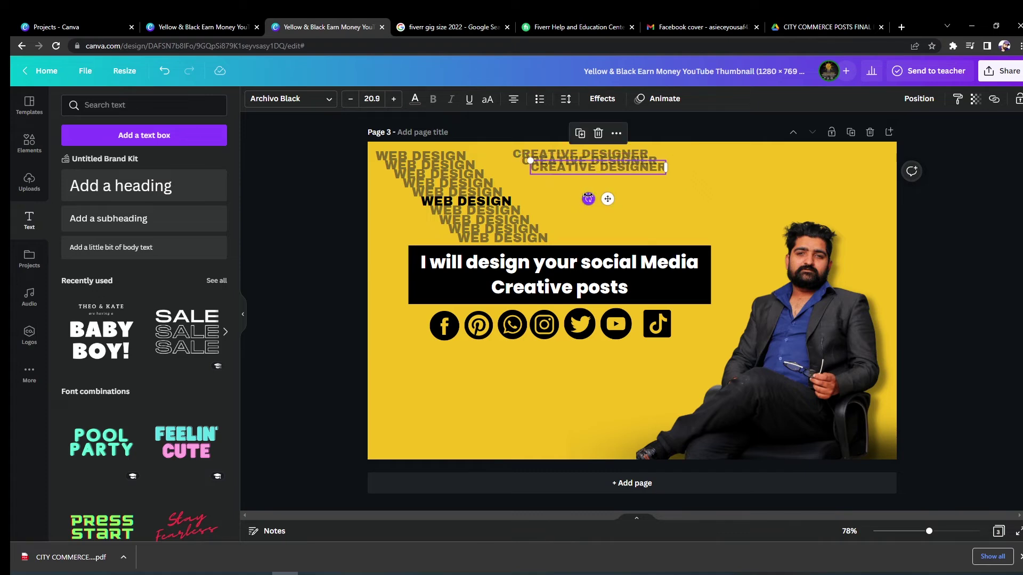
{"action": "left_click", "coordinate": [580, 135]}
{"action": "left_click", "coordinate": [590, 141]}
{"action": "left_click", "coordinate": [598, 147]}
{"action": "left_click", "coordinate": [606, 155]}
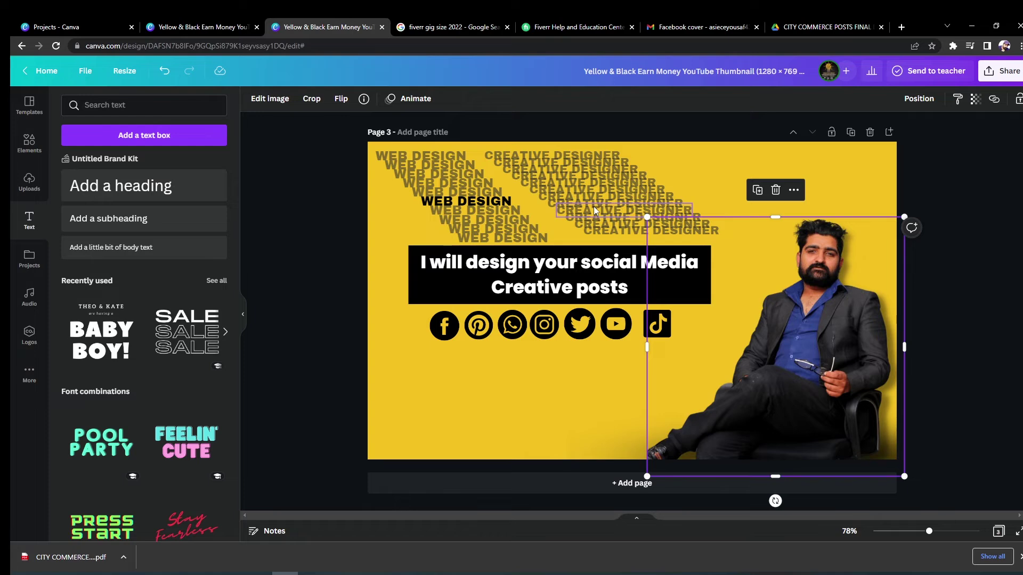
- Colour a middle "CREATIVE DESIGNER" line black and set its transparency to 100
{"action": "left_click", "coordinate": [575, 191]}
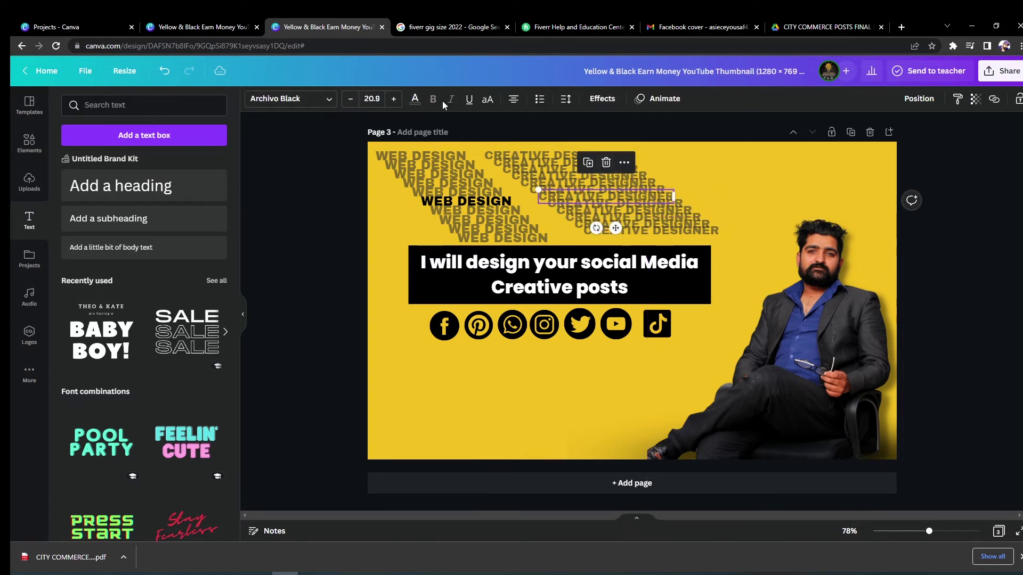
{"action": "left_click", "coordinate": [414, 98]}
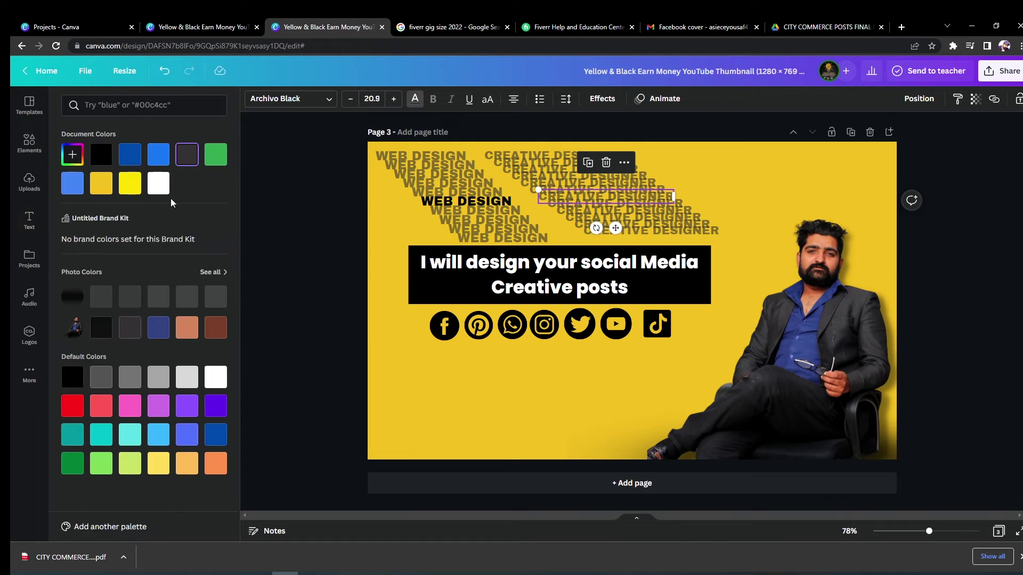
{"action": "left_click", "coordinate": [99, 153]}
{"action": "left_click", "coordinate": [975, 99]}
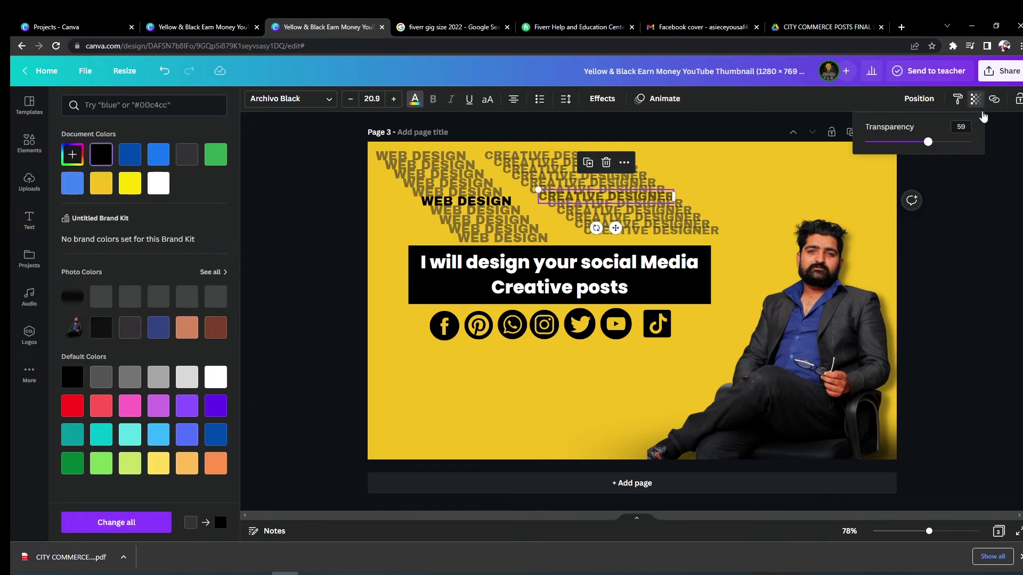
{"action": "left_click_drag", "start_coordinate": [926, 144], "coordinate": [1012, 148]}
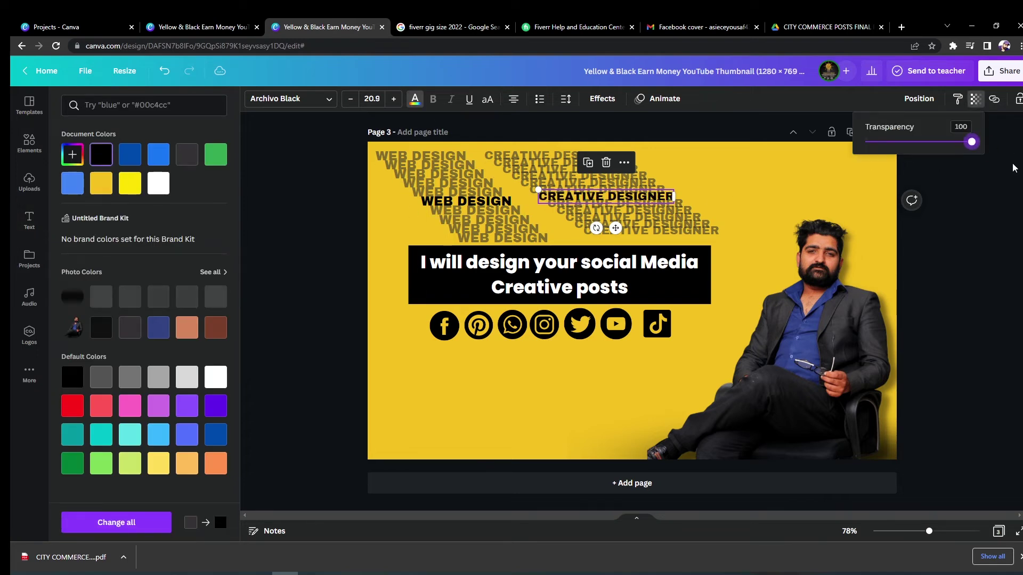
{"action": "left_click", "coordinate": [991, 229]}
{"action": "left_click", "coordinate": [991, 229]}
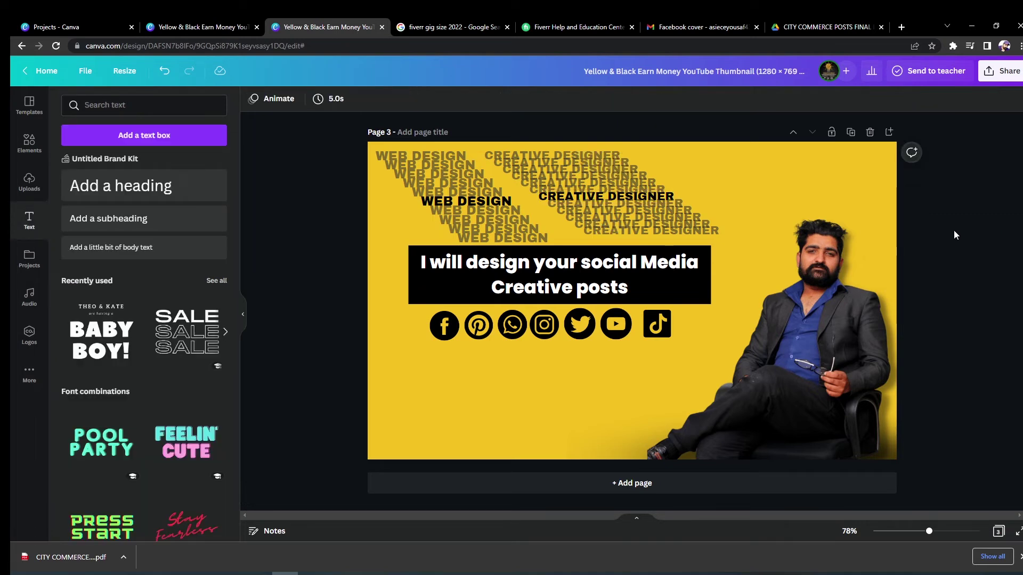
- Duplicate the lowest "CREATIVE DESIGNER" line once more to extend the cascade down to the heading banner
{"action": "left_click", "coordinate": [687, 228]}
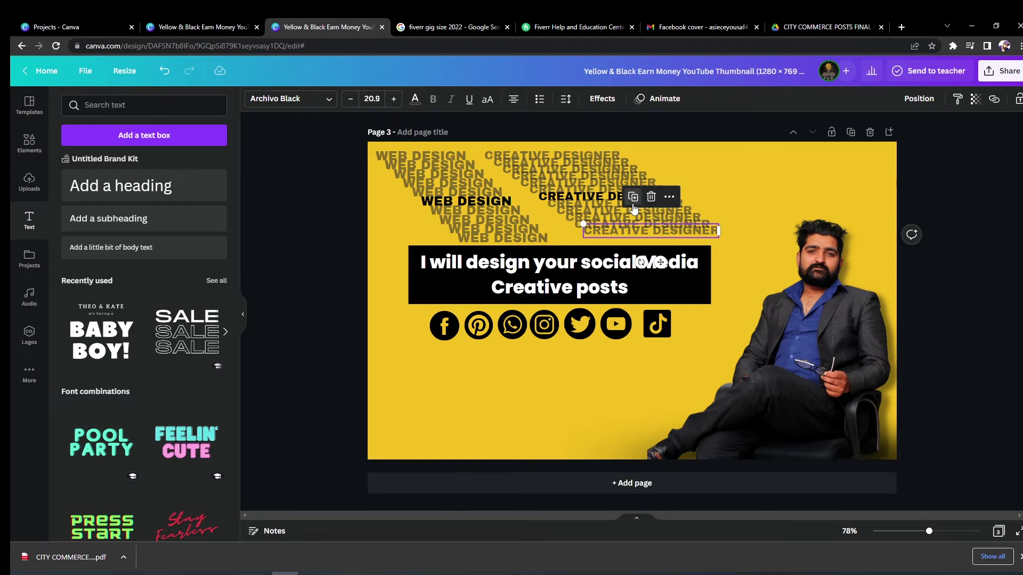
{"action": "left_click", "coordinate": [633, 196]}
{"action": "left_click", "coordinate": [1014, 182]}
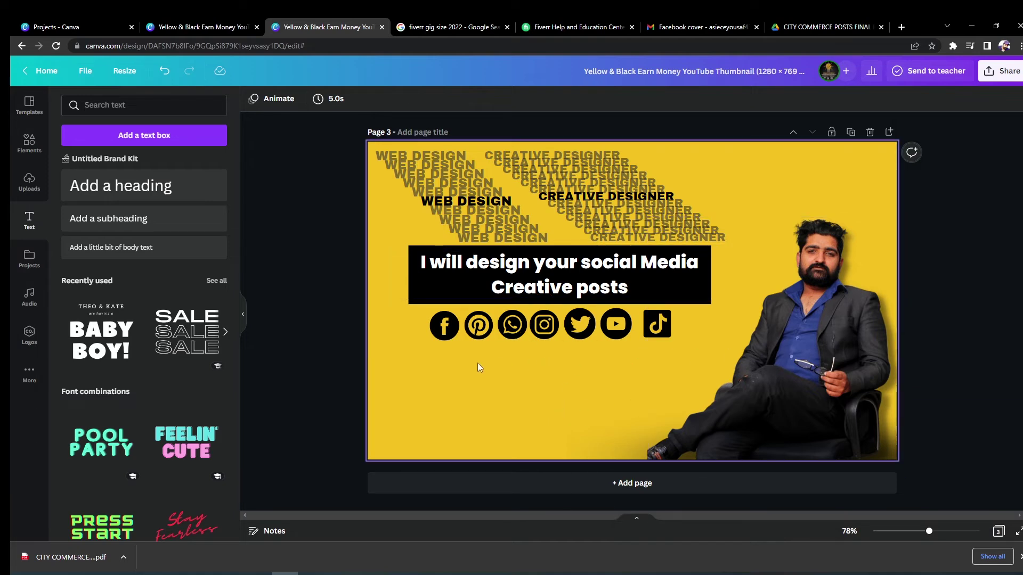
- Place a copy of the lowest faded "WEB DESIGN" text just below the social media icons
{"action": "left_click", "coordinate": [479, 243]}
{"action": "left_click_drag", "start_coordinate": [486, 246], "coordinate": [573, 383]}
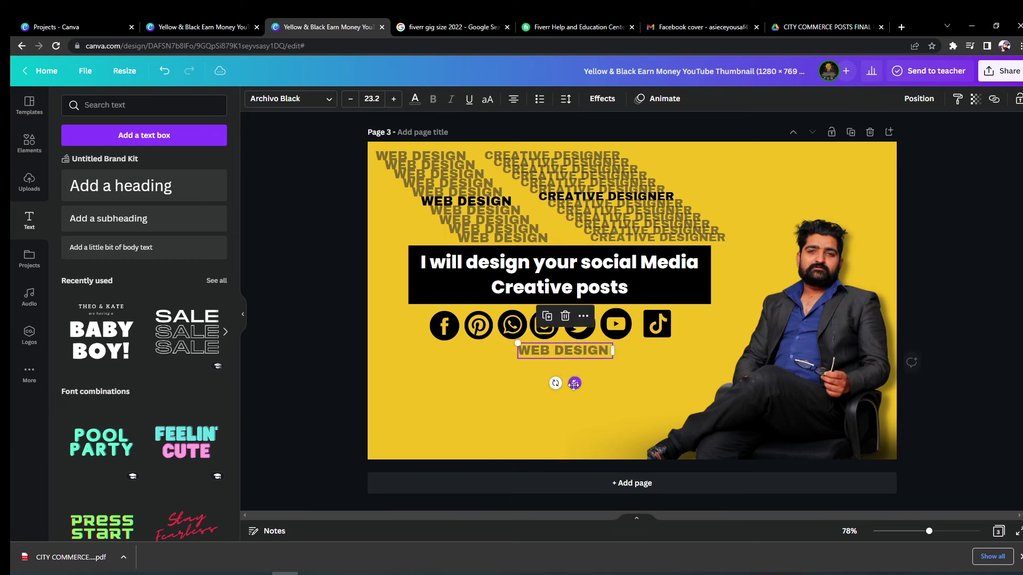
- Try to build a stack of "WEB DESIGN" copies stepping down to the left below the icons
{"action": "left_click", "coordinate": [547, 317]}
{"action": "left_click_drag", "start_coordinate": [598, 471], "coordinate": [549, 403]}
{"action": "left_click", "coordinate": [544, 324]}
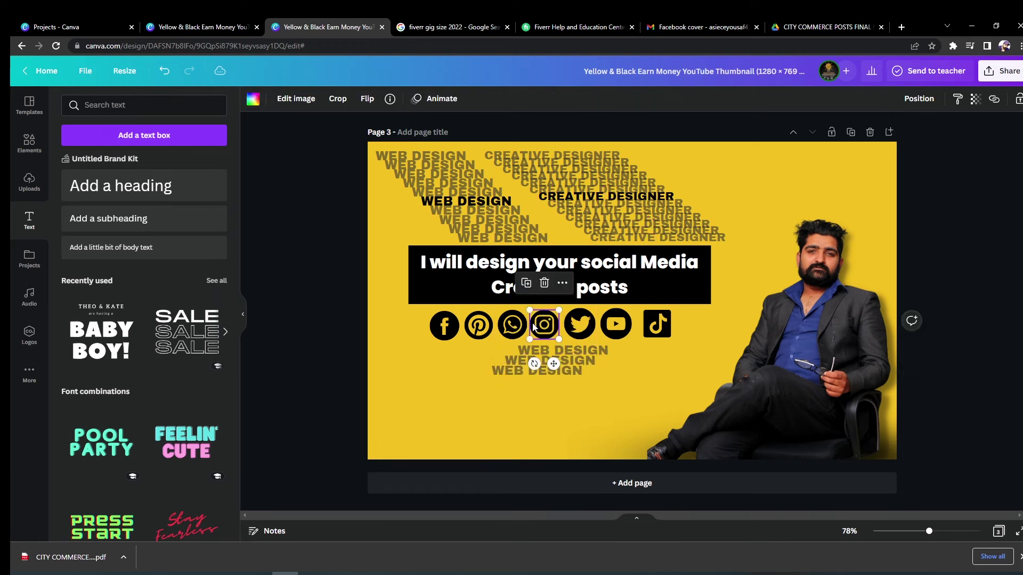
- Replace the wording of the text below the icons with "SOCIAL MEDIA CREATIVE POSTS" and align it directly beneath the icon row
{"action": "left_click", "coordinate": [533, 363]}
{"action": "left_click_drag", "start_coordinate": [533, 363], "coordinate": [636, 383]}
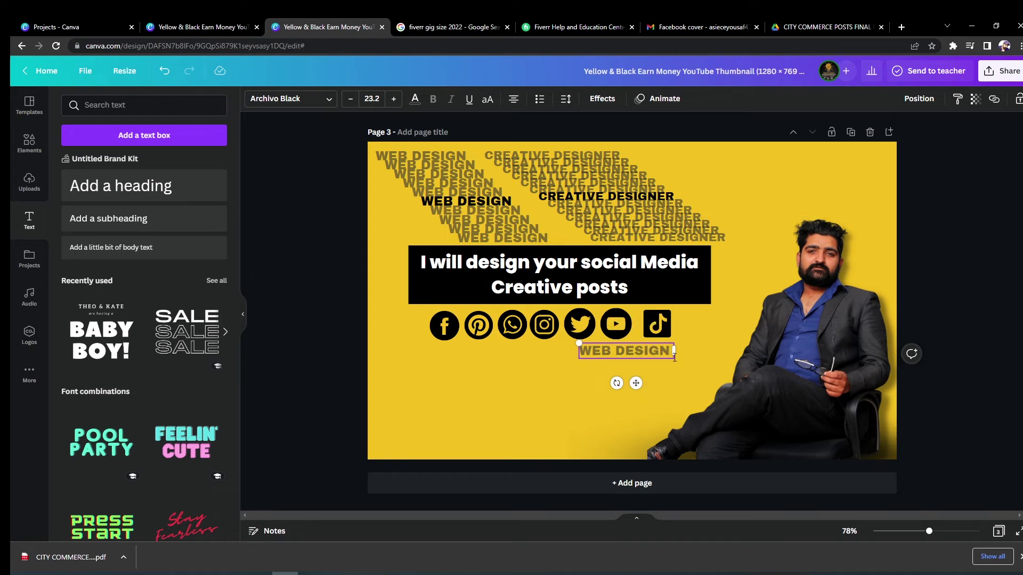
{"action": "key", "text": "BackSpace"}
{"action": "key", "text": "BackSpace"}
{"action": "key", "text": "BackSpace"}
{"action": "key", "text": "BackSpace"}
{"action": "key", "text": "BackSpace"}
{"action": "key", "text": "BackSpace"}
{"action": "key", "text": "BackSpace"}
{"action": "key", "text": "BackSpace"}
{"action": "key", "text": "BackSpace"}
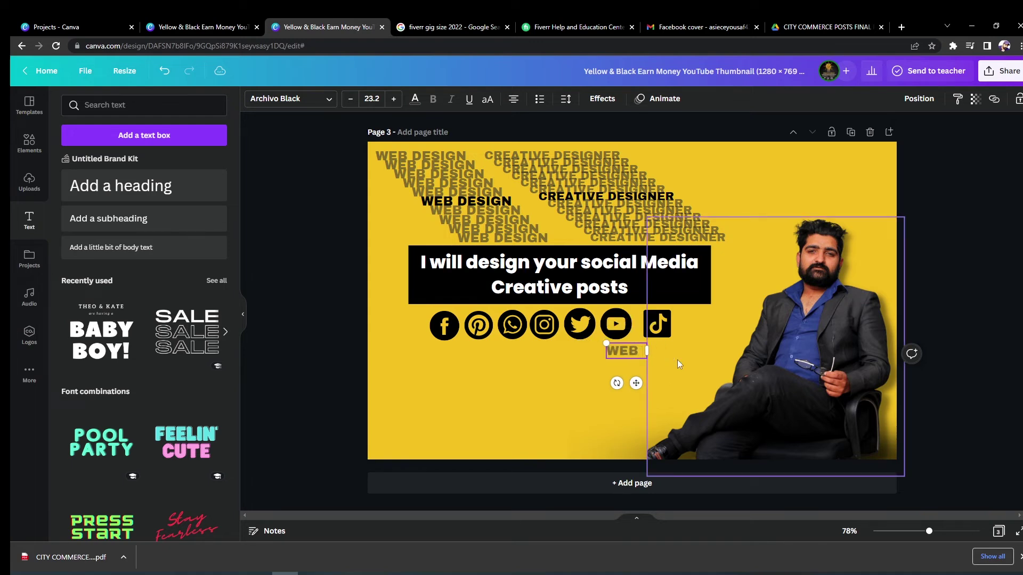
{"action": "key", "text": "BackSpace"}
{"action": "type", "text": "SOCIAL M"}
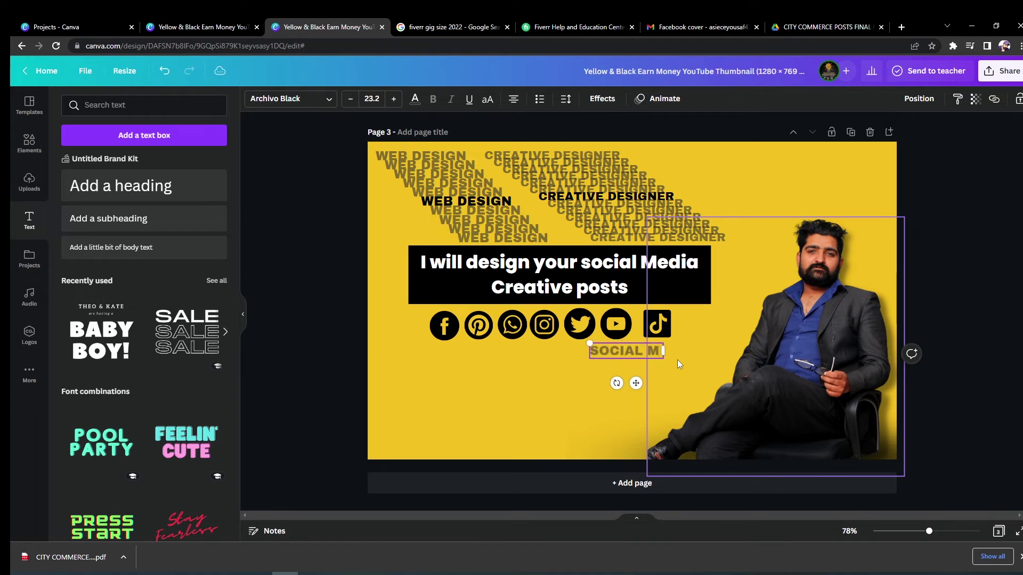
{"action": "type", "text": "EDIA PO"}
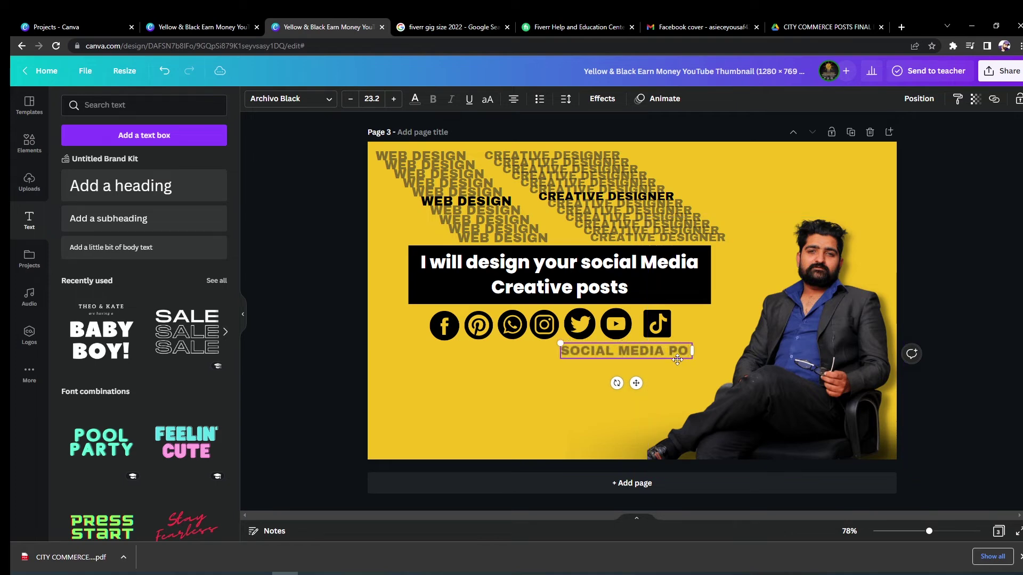
{"action": "key", "text": "BackSpace"}
{"action": "key", "text": "BackSpace"}
{"action": "key", "text": "BackSpace"}
{"action": "type", "text": "C"}
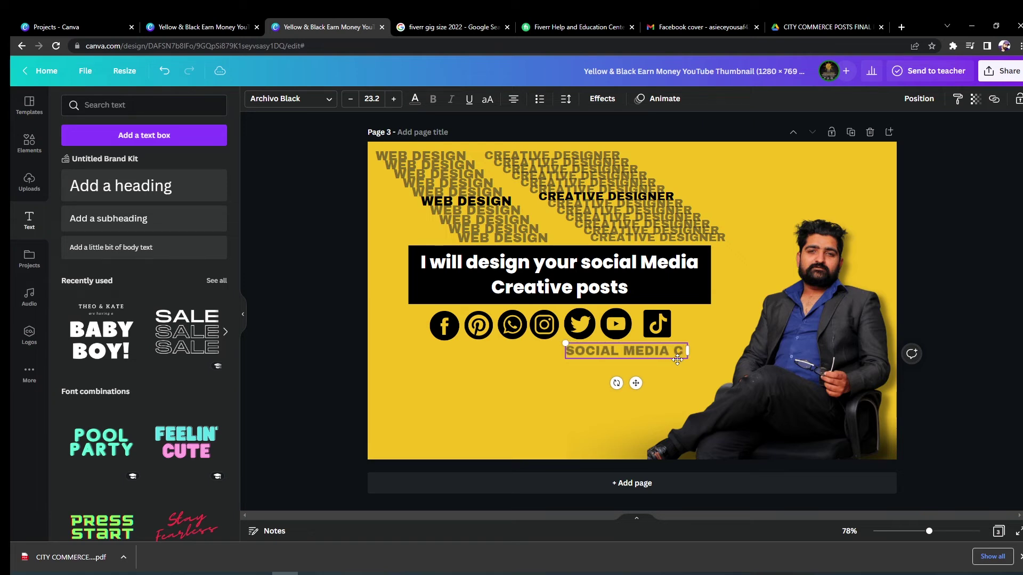
{"action": "type", "text": "REATIVE POSTS"}
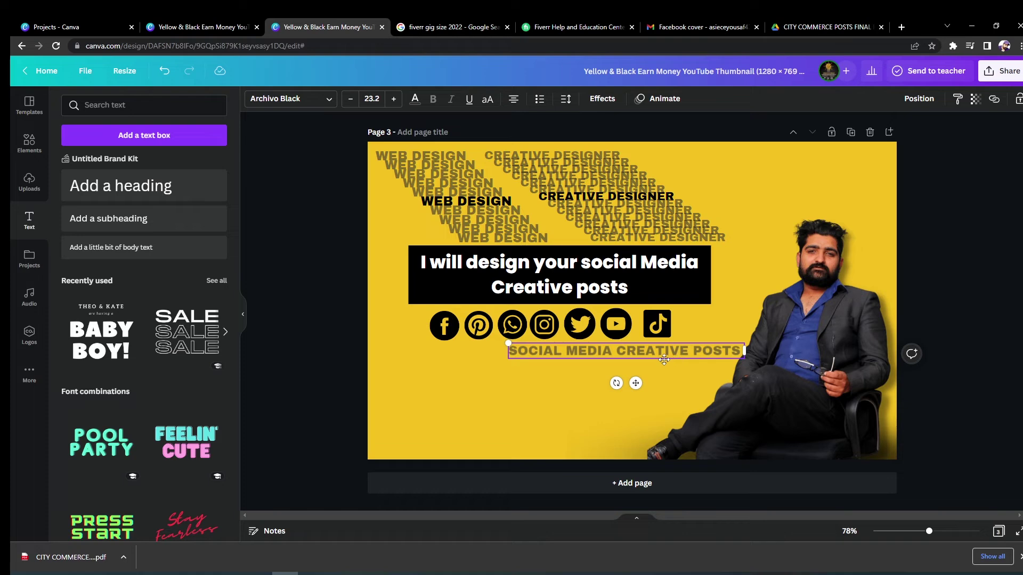
{"action": "left_click_drag", "start_coordinate": [636, 383], "coordinate": [561, 379]}
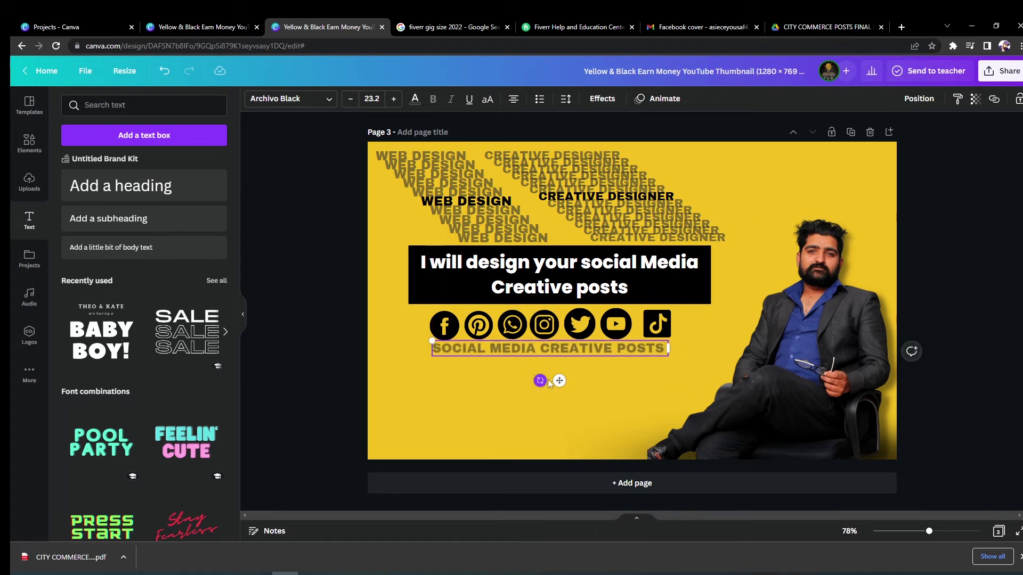
- Duplicate "SOCIAL MEDIA CREATIVE POSTS" repeatedly into a stack stepping slightly left down to the page's bottom edge
{"action": "left_click", "coordinate": [608, 375]}
{"action": "left_click", "coordinate": [601, 354]}
{"action": "left_click", "coordinate": [539, 321]}
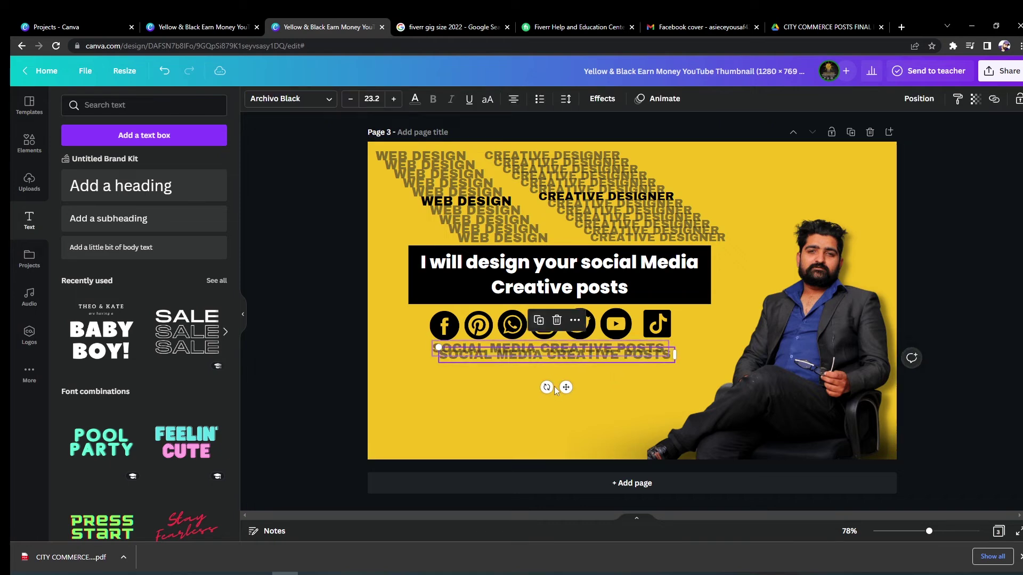
{"action": "left_click_drag", "start_coordinate": [564, 388], "coordinate": [554, 395]}
{"action": "left_click", "coordinate": [525, 326]}
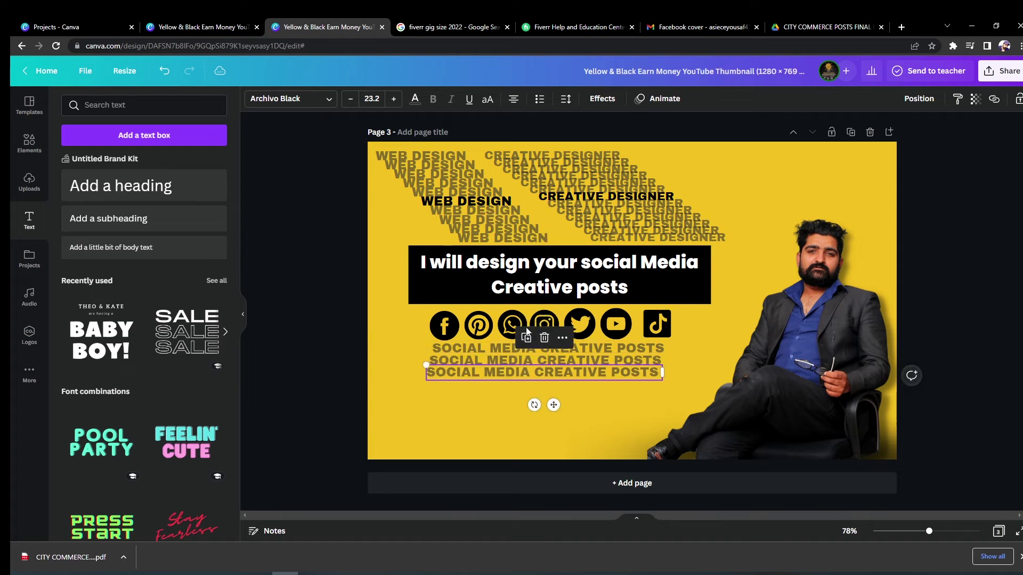
{"action": "left_click", "coordinate": [525, 338]}
{"action": "left_click", "coordinate": [522, 351]}
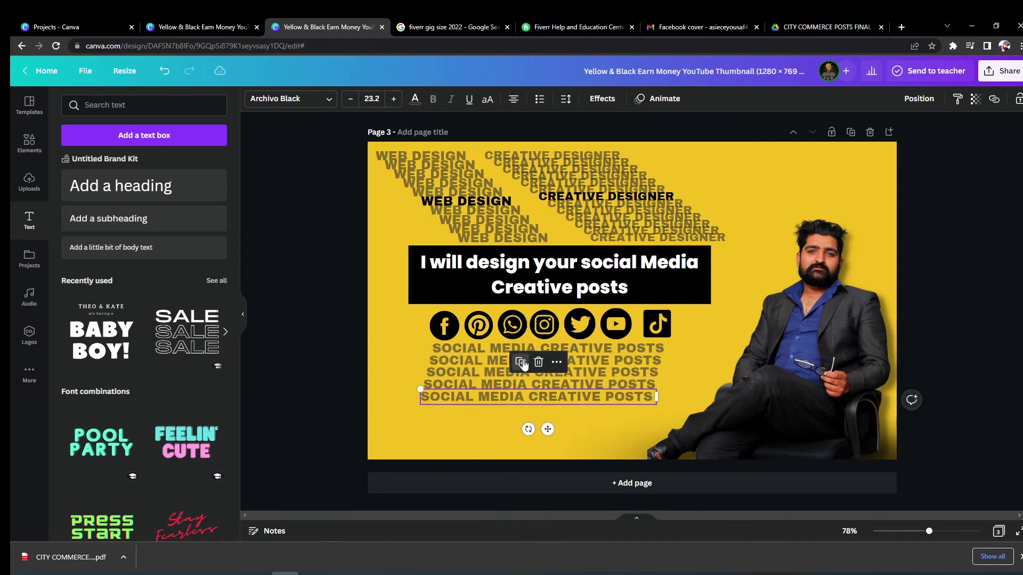
{"action": "left_click", "coordinate": [520, 362]}
{"action": "left_click", "coordinate": [521, 375]}
{"action": "left_click", "coordinate": [516, 388]}
{"action": "left_click", "coordinate": [513, 400]}
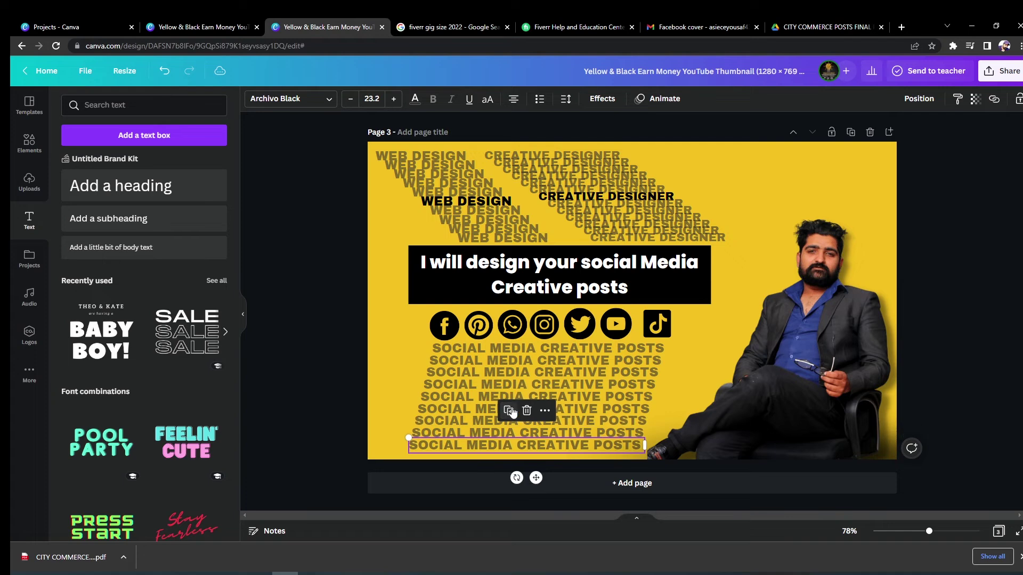
{"action": "left_click", "coordinate": [510, 411]}
- Set the fourth "SOCIAL MEDIA CREATIVE POSTS" line to transparency 100 and colour it black
{"action": "left_click", "coordinate": [609, 379]}
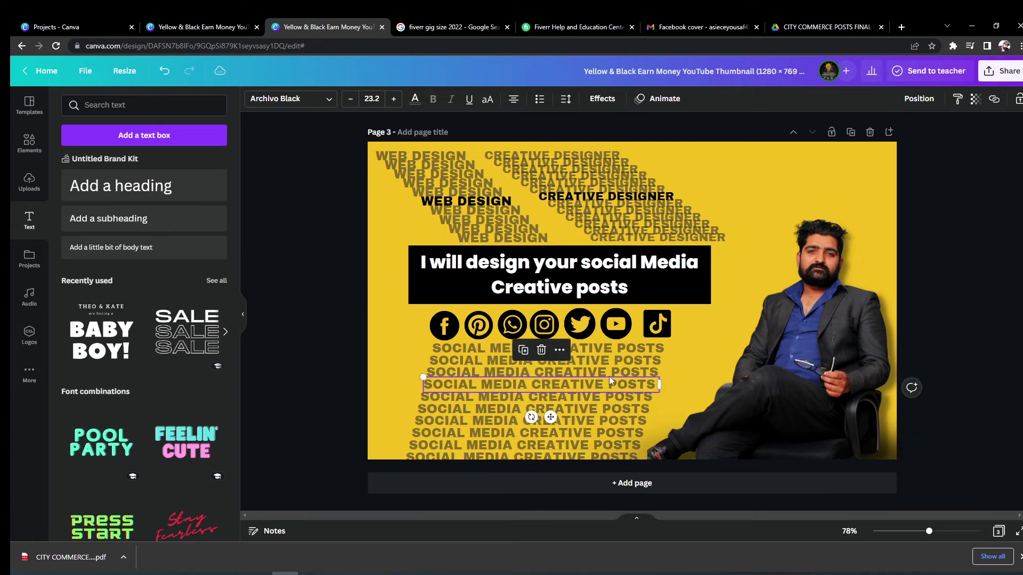
{"action": "left_click", "coordinate": [974, 99]}
{"action": "left_click_drag", "start_coordinate": [928, 143], "coordinate": [997, 143]}
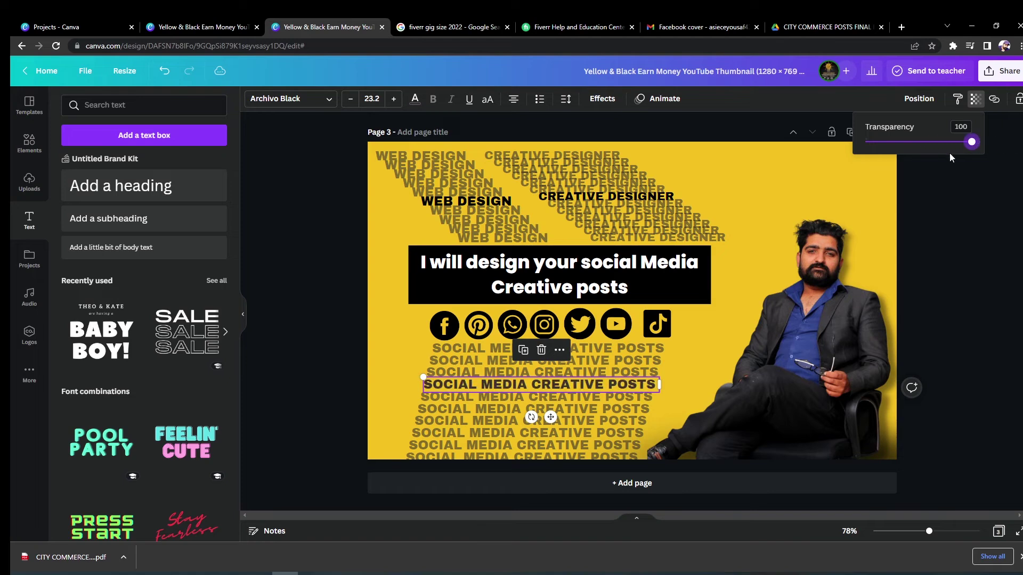
{"action": "left_click", "coordinate": [415, 100]}
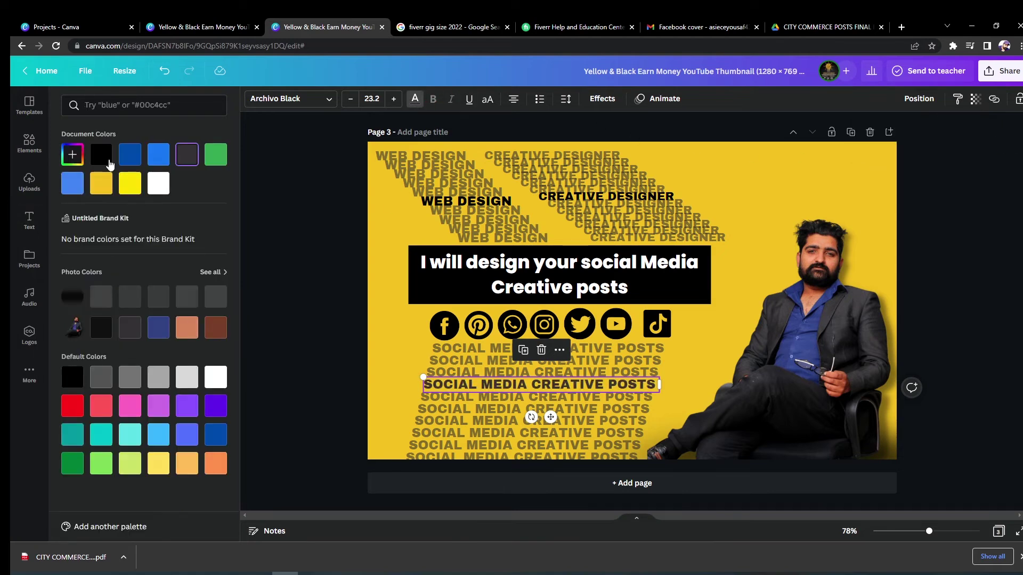
{"action": "left_click", "coordinate": [967, 186]}
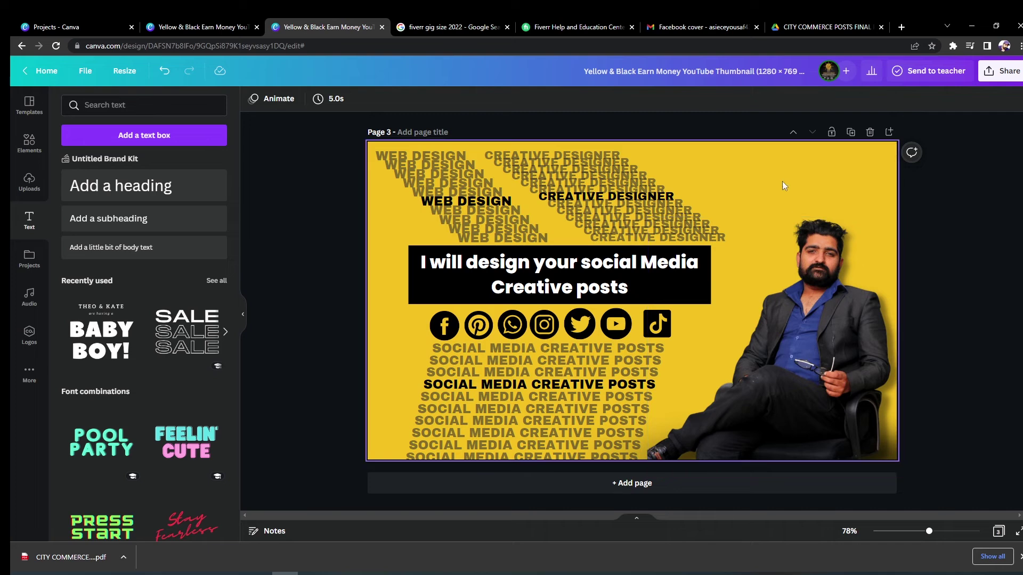
- Download only page 3 as a JPG at size 1 and quality 80
{"action": "left_click_drag", "start_coordinate": [747, 157], "coordinate": [405, 235]}
{"action": "left_click", "coordinate": [1000, 71]}
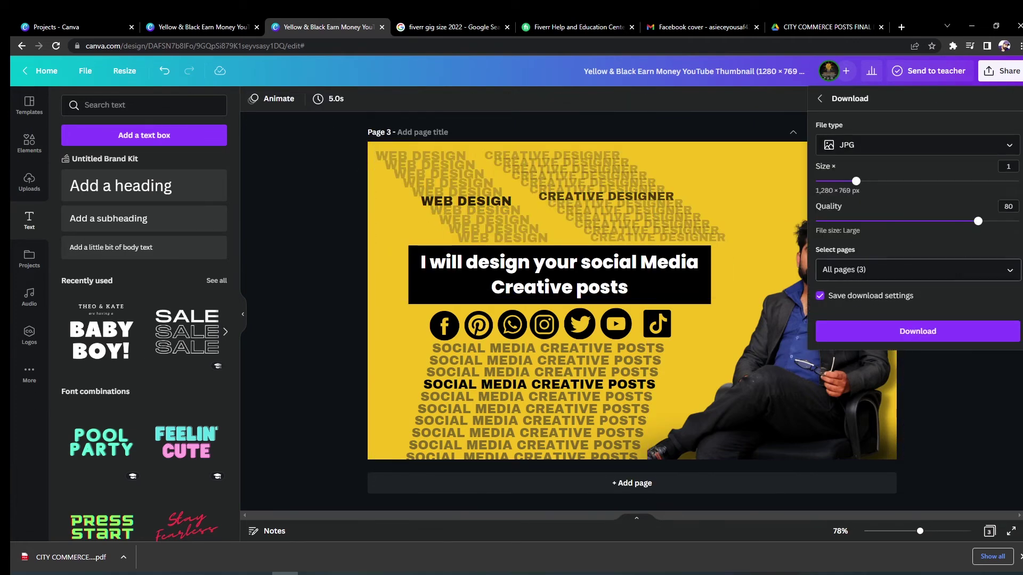
{"action": "left_click", "coordinate": [1009, 273]}
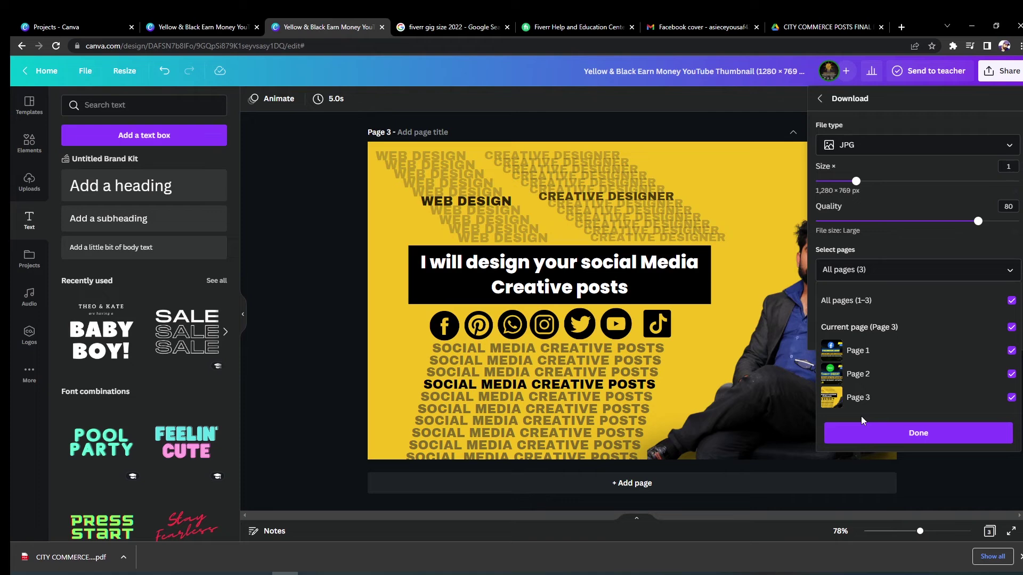
{"action": "left_click", "coordinate": [1011, 327]}
{"action": "left_click", "coordinate": [1011, 350]}
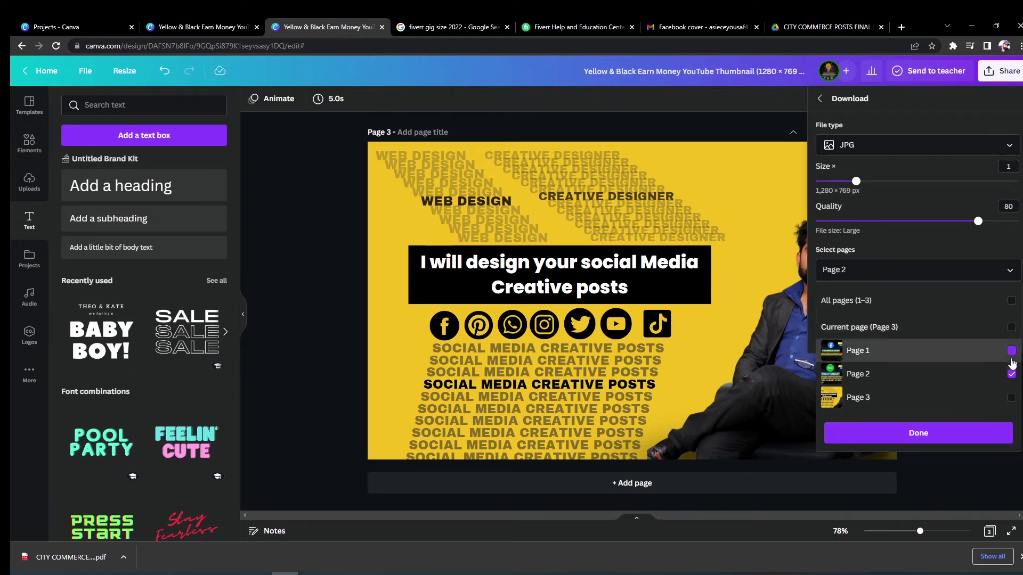
{"action": "left_click", "coordinate": [1011, 374]}
{"action": "left_click", "coordinate": [1011, 327]}
{"action": "left_click", "coordinate": [953, 433]}
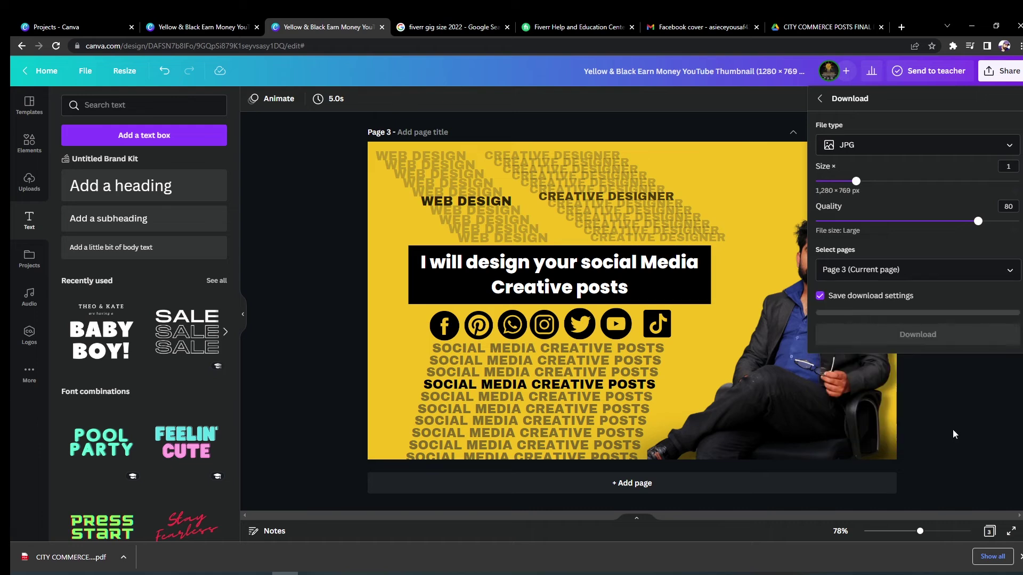
{"action": "left_click", "coordinate": [970, 337]}
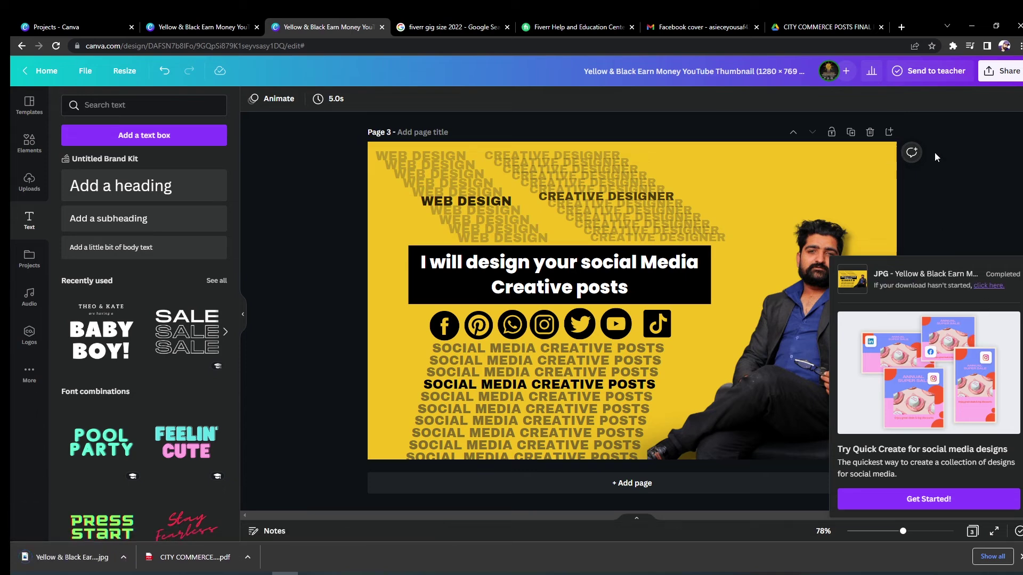
{"action": "left_click", "coordinate": [975, 169]}
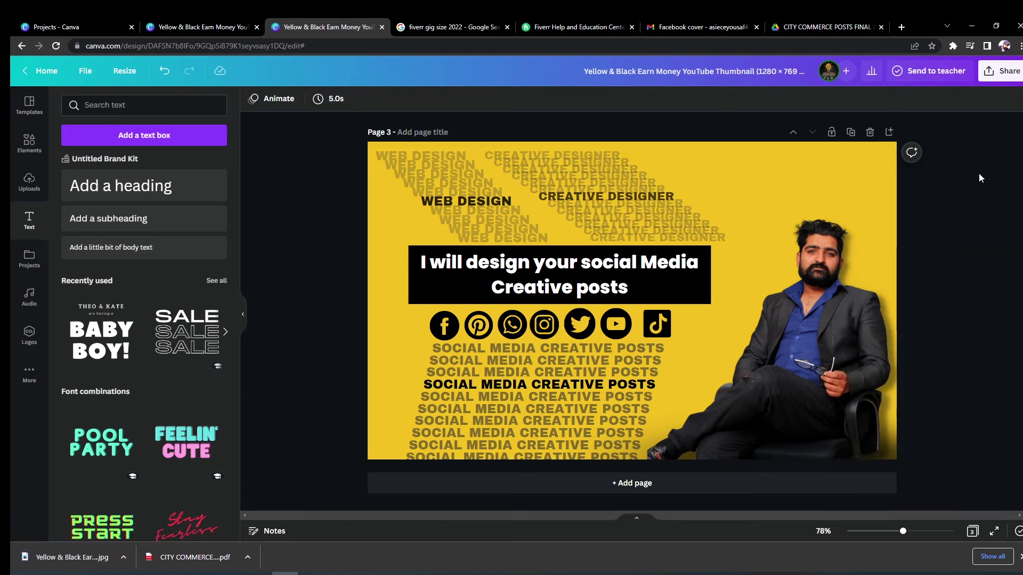
- Duplicate page 3 and delete the middle lines of the "WEB DESIGN" and "CREATIVE DESIGNER" stacks on the copy
{"action": "left_click", "coordinate": [850, 133]}
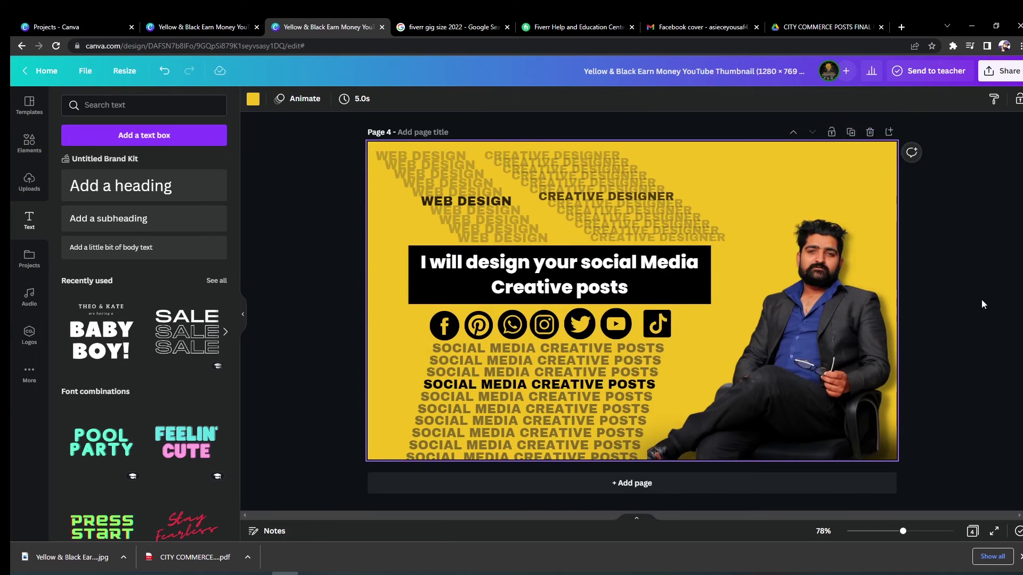
{"action": "left_click_drag", "start_coordinate": [741, 168], "coordinate": [413, 195]}
{"action": "key", "text": "Delete"}
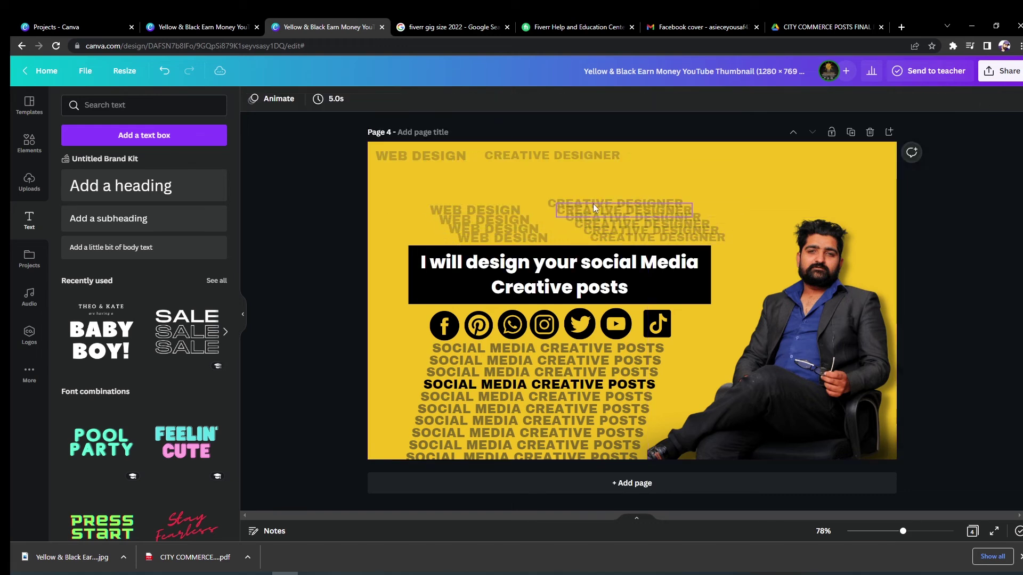
- Try to clear the remaining service-name text lines above the banner and below the icons on page 4
{"action": "left_click", "coordinate": [594, 205]}
{"action": "left_click_drag", "start_coordinate": [725, 212], "coordinate": [650, 225]}
{"action": "key", "text": "Delete"}
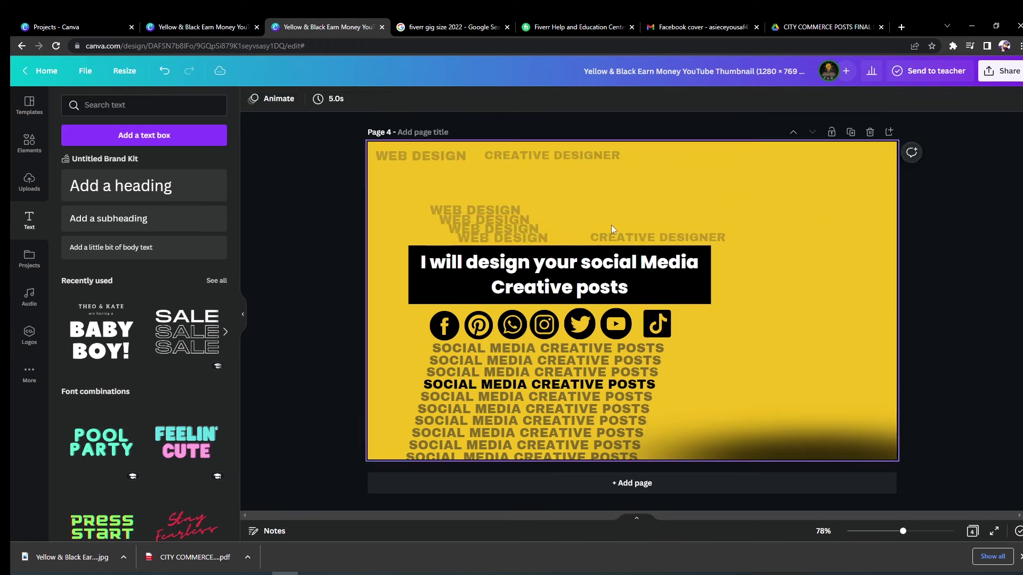
{"action": "left_click_drag", "start_coordinate": [540, 185], "coordinate": [511, 226]}
{"action": "key", "text": "Delete"}
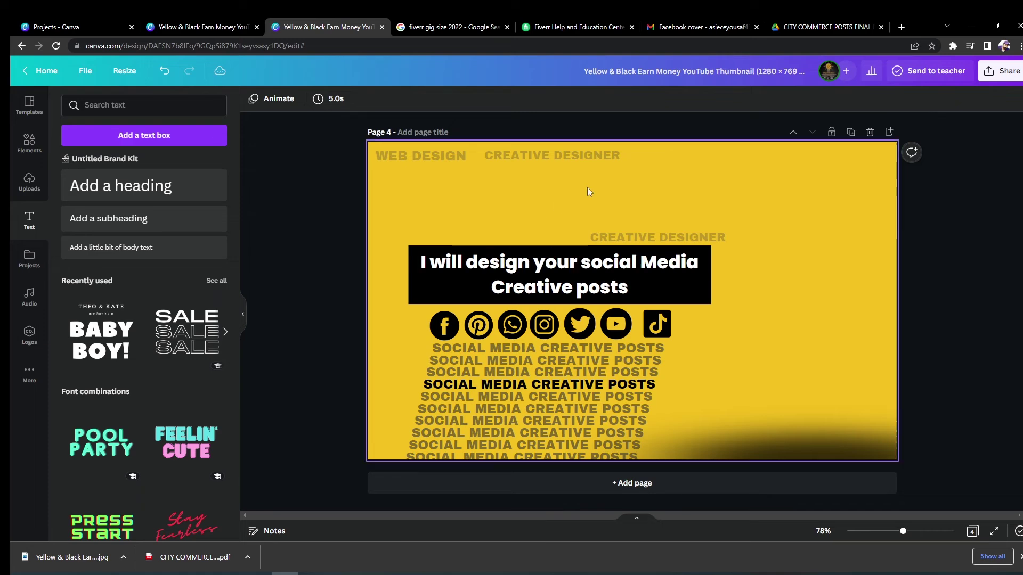
{"action": "left_click_drag", "start_coordinate": [648, 164], "coordinate": [414, 161]}
{"action": "key", "text": "Delete"}
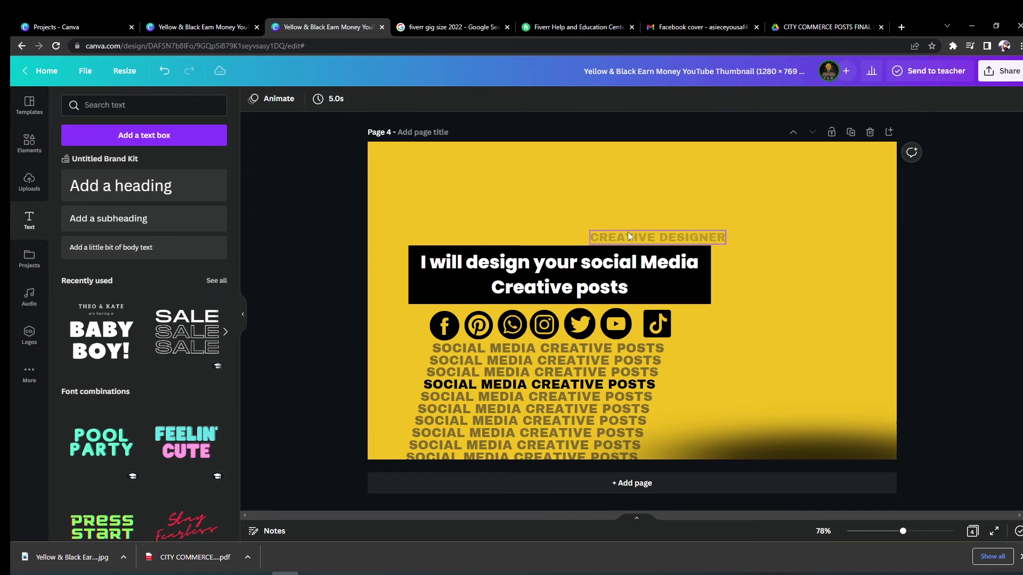
{"action": "left_click", "coordinate": [627, 234]}
{"action": "key", "text": "Delete"}
{"action": "left_click_drag", "start_coordinate": [716, 360], "coordinate": [410, 458]}
{"action": "key", "text": "Delete"}
{"action": "left_click", "coordinate": [648, 346]}
{"action": "key", "text": "Delete"}
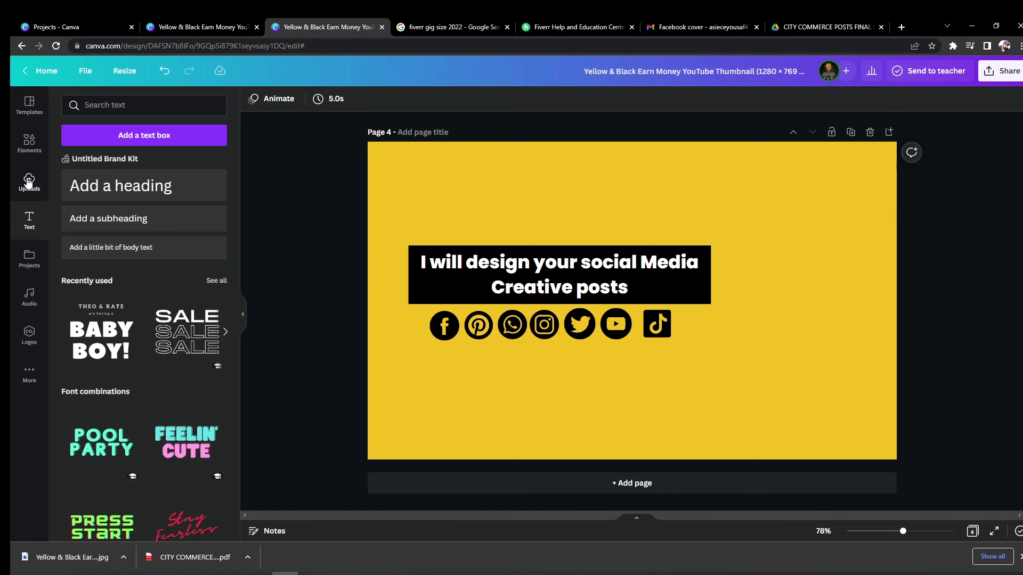
- Undo the recent deletions on page 4 to bring back the portrait and the text lines
{"action": "key", "text": "ctrl+z"}
{"action": "key", "text": "ctrl+z"}
{"action": "key", "text": "ctrl+z"}
{"action": "key", "text": "ctrl+z"}
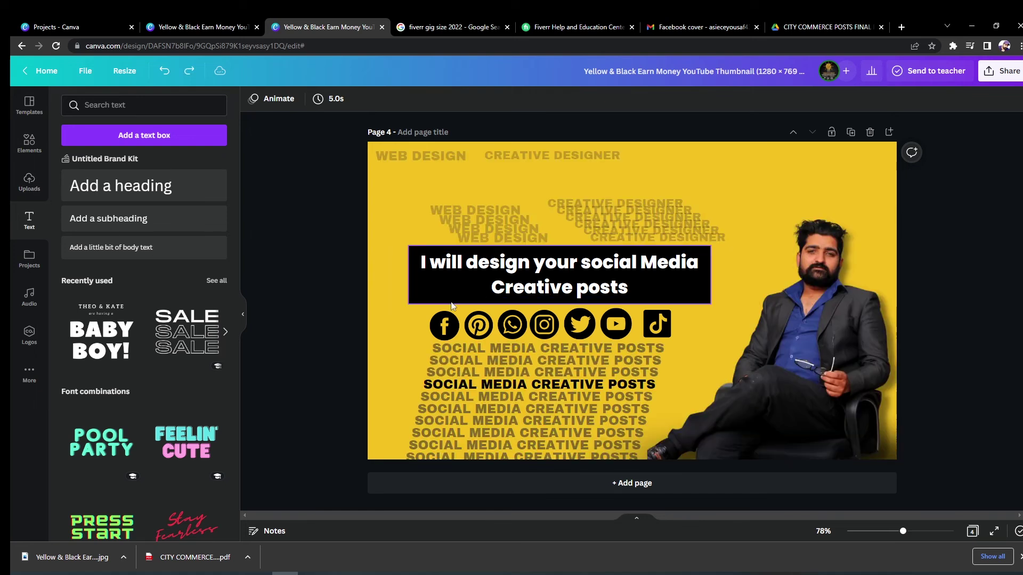
- Delete all remaining "WEB DESIGN" and "CREATIVE DESIGNER" lines above the banner on page 4, keeping the portrait
{"action": "left_click_drag", "start_coordinate": [422, 185], "coordinate": [485, 233]}
{"action": "key", "text": "Delete"}
{"action": "left_click", "coordinate": [438, 152]}
{"action": "key", "text": "Delete"}
{"action": "left_click", "coordinate": [521, 167]}
{"action": "key", "text": "Delete"}
{"action": "left_click_drag", "start_coordinate": [563, 195], "coordinate": [604, 240]}
{"action": "key", "text": "Delete"}
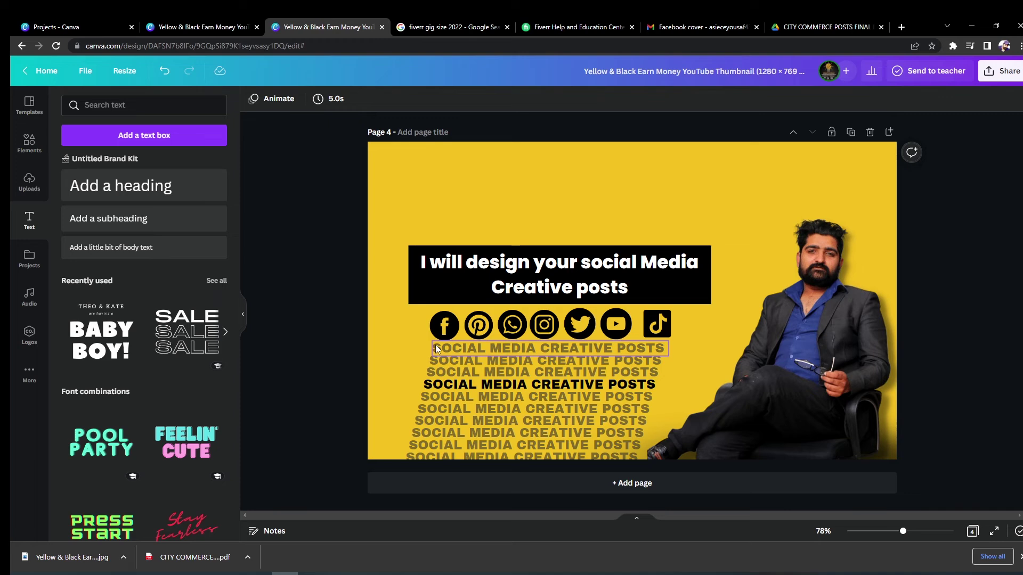
- Delete every "SOCIAL MEDIA CREATIVE POSTS" line below the icon row on page 4
{"action": "left_click_drag", "start_coordinate": [399, 338], "coordinate": [438, 449]}
{"action": "left_click", "coordinate": [385, 332]}
{"action": "left_click", "coordinate": [437, 350]}
{"action": "key", "text": "Delete"}
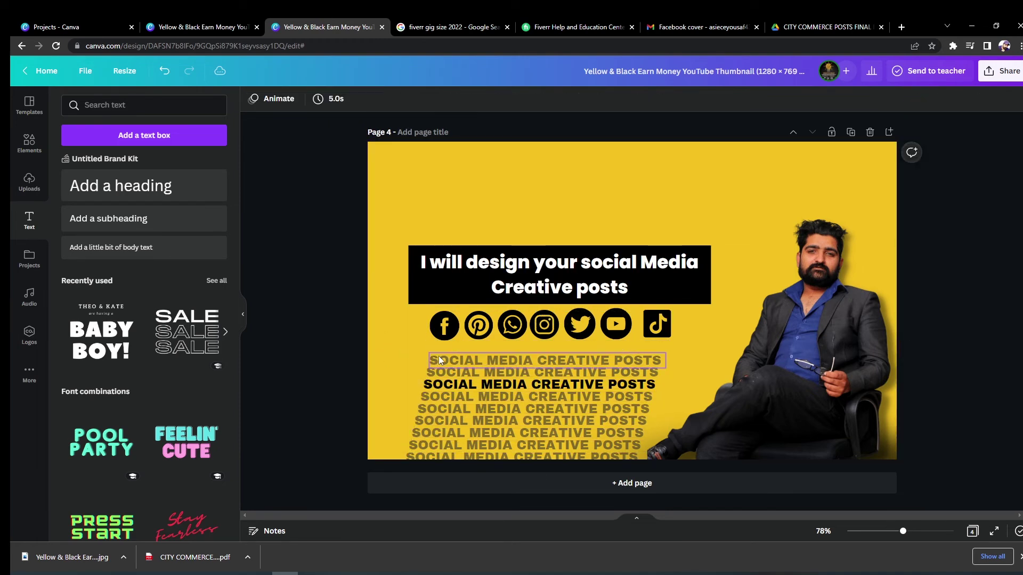
{"action": "left_click", "coordinate": [439, 360]}
{"action": "key", "text": "Delete"}
{"action": "left_click", "coordinate": [434, 372]}
{"action": "key", "text": "Delete"}
{"action": "left_click", "coordinate": [433, 385]}
{"action": "key", "text": "Delete"}
{"action": "left_click", "coordinate": [436, 409]}
{"action": "key", "text": "Delete"}
{"action": "left_click", "coordinate": [437, 428]}
{"action": "key", "text": "Delete"}
{"action": "left_click", "coordinate": [440, 421]}
{"action": "key", "text": "Delete"}
{"action": "left_click", "coordinate": [444, 453]}
{"action": "key", "text": "Delete"}
{"action": "left_click", "coordinate": [444, 453]}
{"action": "key", "text": "Delete"}
- Replace the headline text on page 4's black banner with a copy of page 3's headline text
{"action": "left_click", "coordinate": [630, 270]}
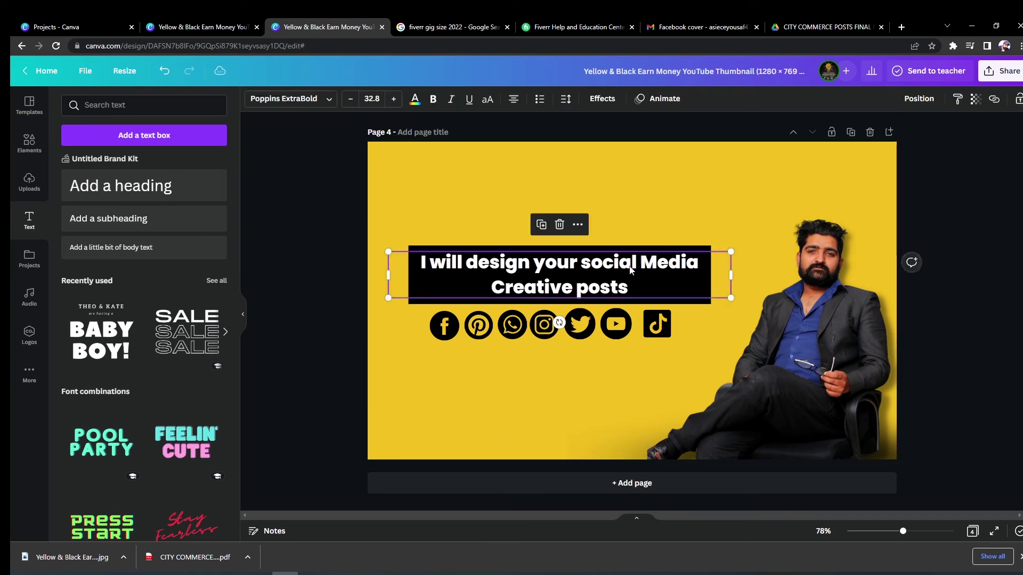
{"action": "key", "text": "Delete"}
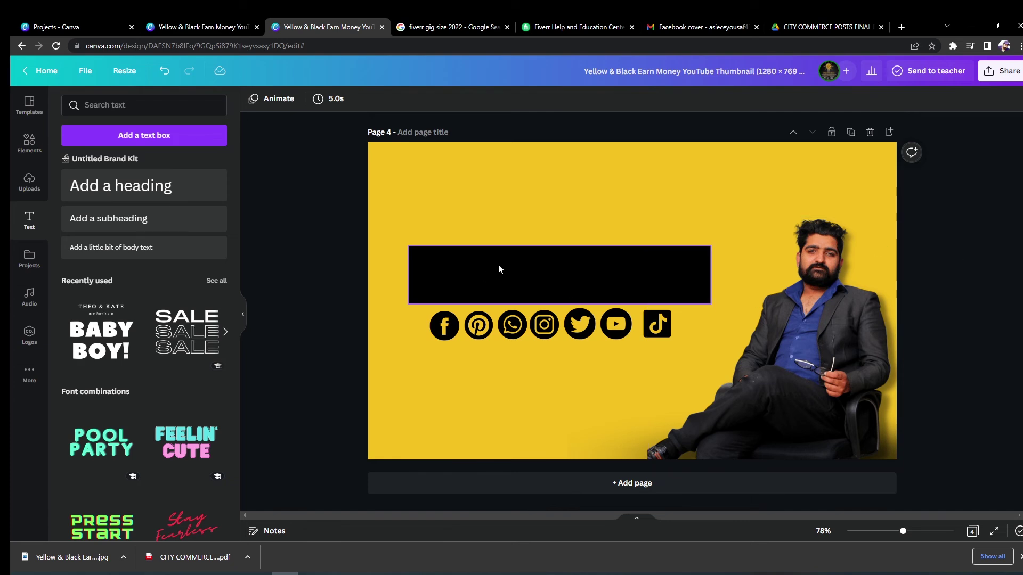
{"action": "scroll", "coordinate": [631, 311], "scroll_direction": "up", "scroll_amount": 6}
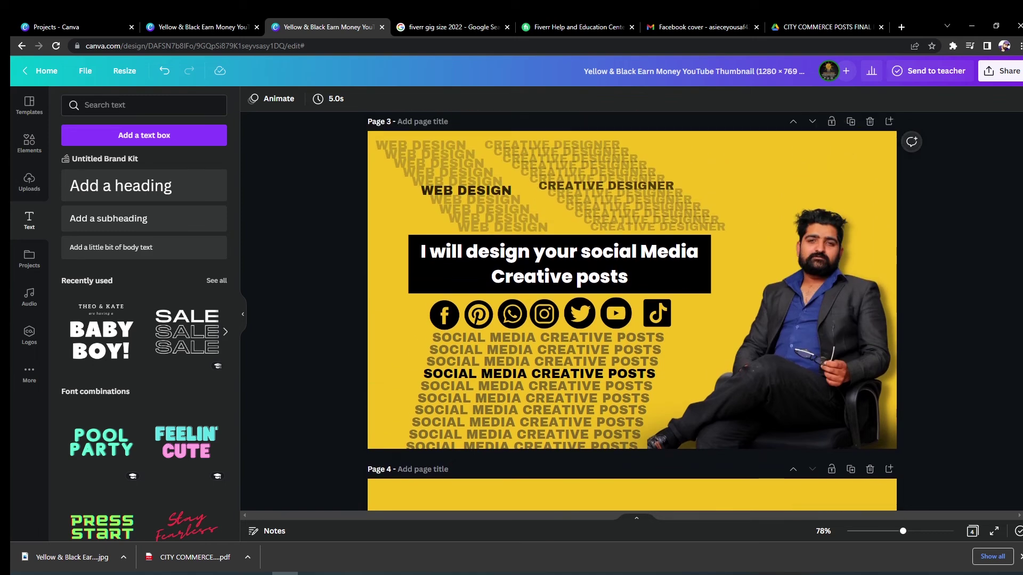
{"action": "scroll", "coordinate": [632, 311], "scroll_direction": "down", "scroll_amount": 6}
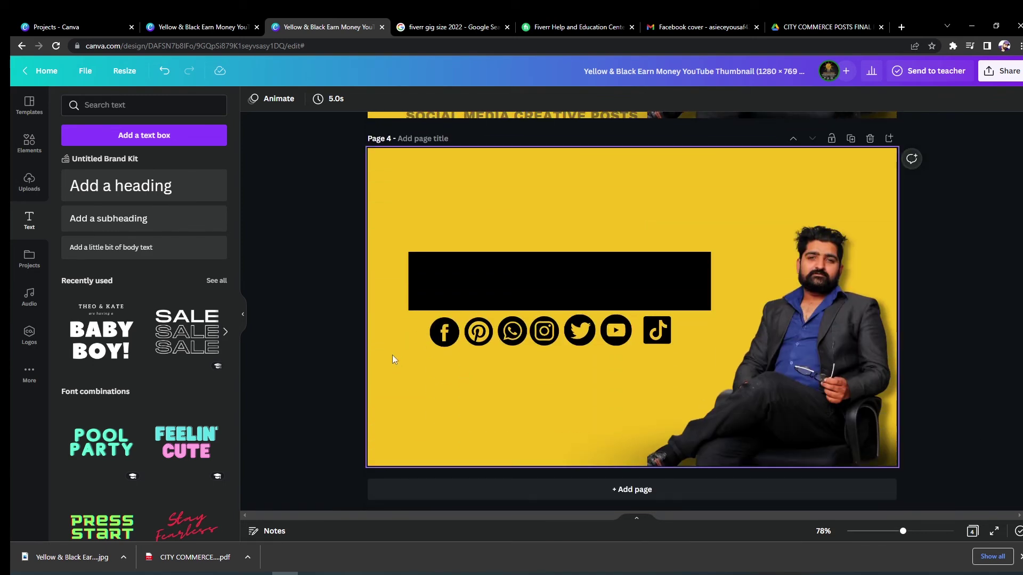
{"action": "scroll", "coordinate": [613, 254], "scroll_direction": "up", "scroll_amount": 9}
{"action": "scroll", "coordinate": [613, 254], "scroll_direction": "down", "scroll_amount": 3}
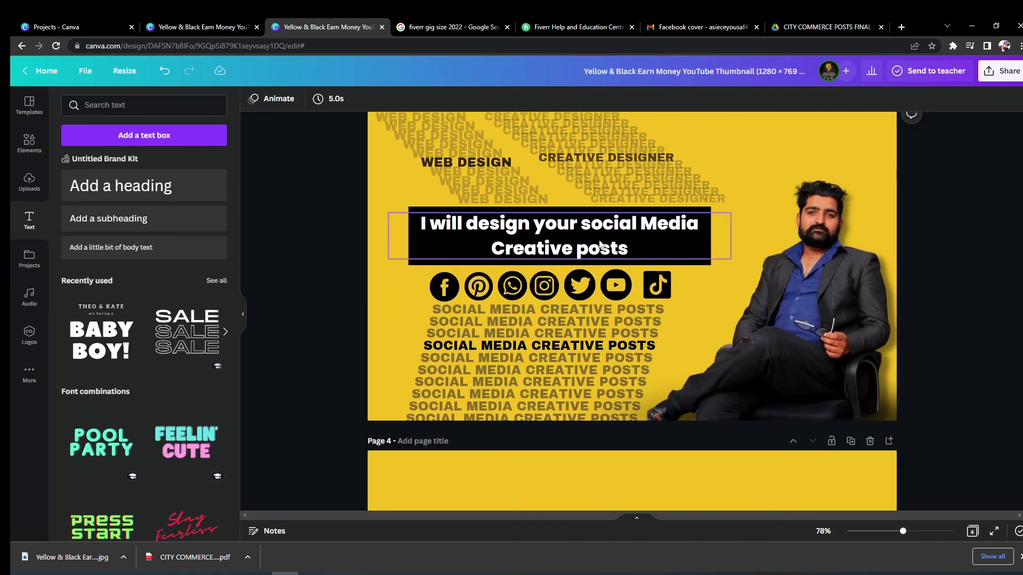
{"action": "left_click", "coordinate": [600, 245]}
{"action": "right_click", "coordinate": [599, 242]}
{"action": "left_click", "coordinate": [639, 260]}
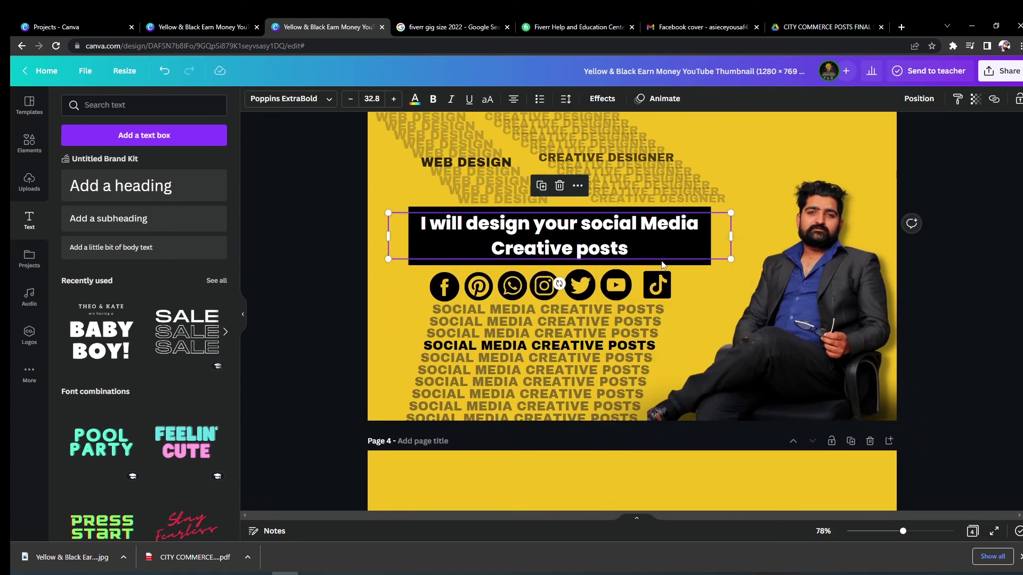
{"action": "scroll", "coordinate": [527, 319], "scroll_direction": "down", "scroll_amount": 5}
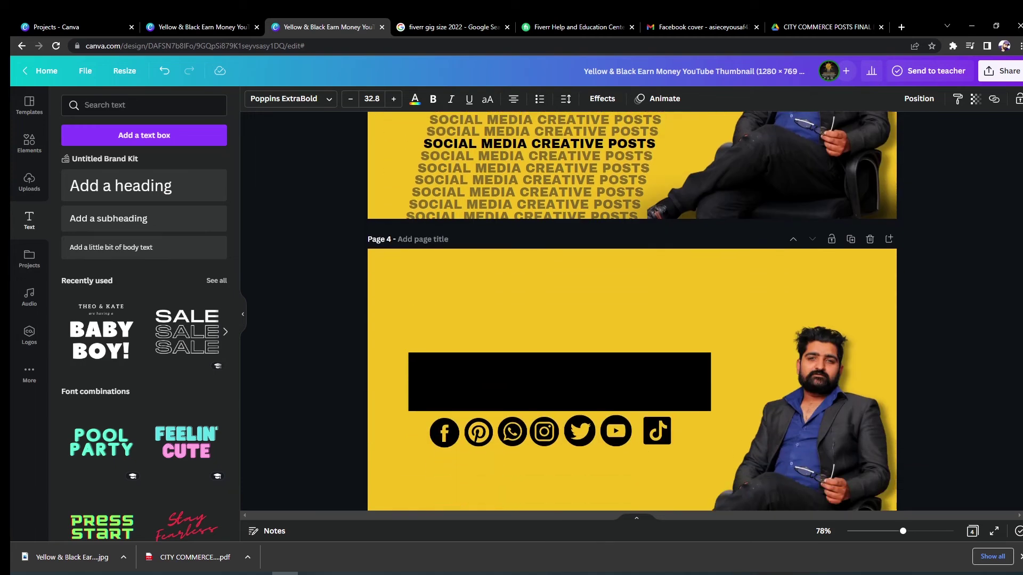
{"action": "left_click", "coordinate": [527, 317]}
{"action": "right_click", "coordinate": [525, 314]}
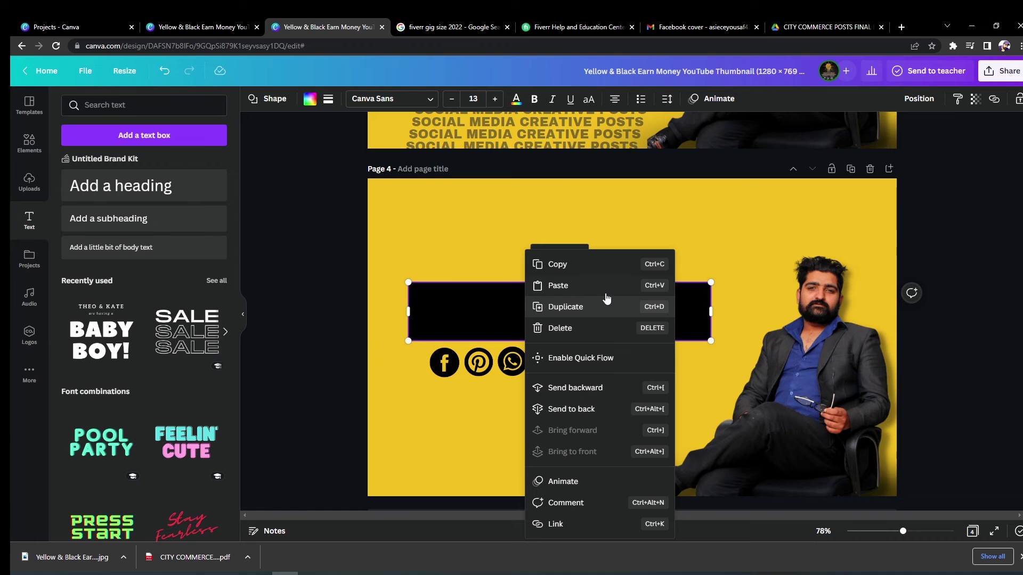
{"action": "left_click", "coordinate": [557, 285]}
- Rewrite the page 4 headline so that it reads "I will promote Your social media"
{"action": "left_click", "coordinate": [629, 333]}
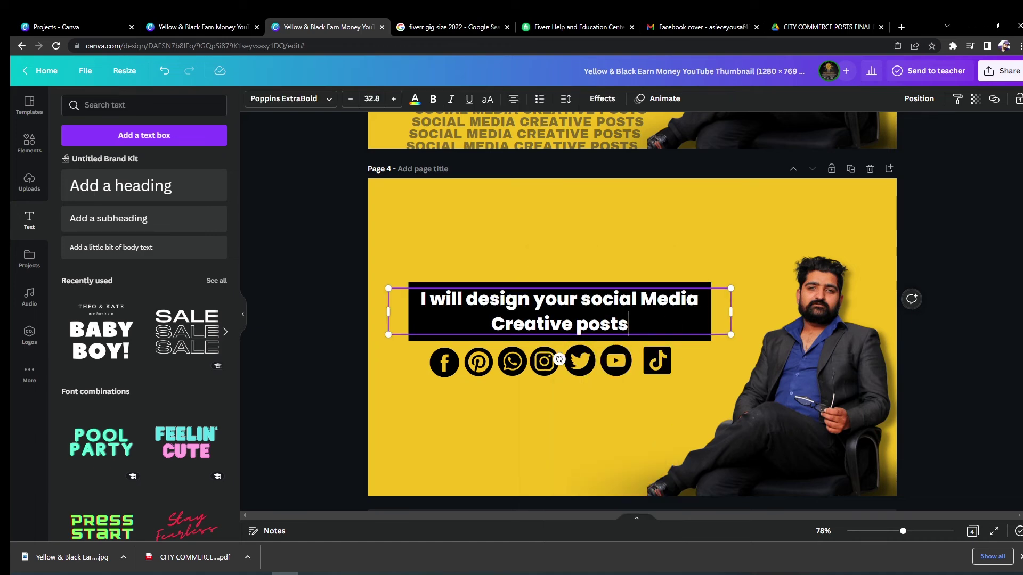
{"action": "key", "text": "BackSpace"}
{"action": "key", "text": "BackSpace"}
{"action": "key", "text": "BackSpace"}
{"action": "key", "text": "BackSpace"}
{"action": "key", "text": "BackSpace"}
{"action": "key", "text": "BackSpace"}
{"action": "key", "text": "BackSpace"}
{"action": "key", "text": "BackSpace"}
{"action": "key", "text": "BackSpace"}
{"action": "key", "text": "BackSpace"}
{"action": "key", "text": "BackSpace"}
{"action": "key", "text": "BackSpace"}
{"action": "key", "text": "BackSpace"}
{"action": "key", "text": "BackSpace"}
{"action": "key", "text": "BackSpace"}
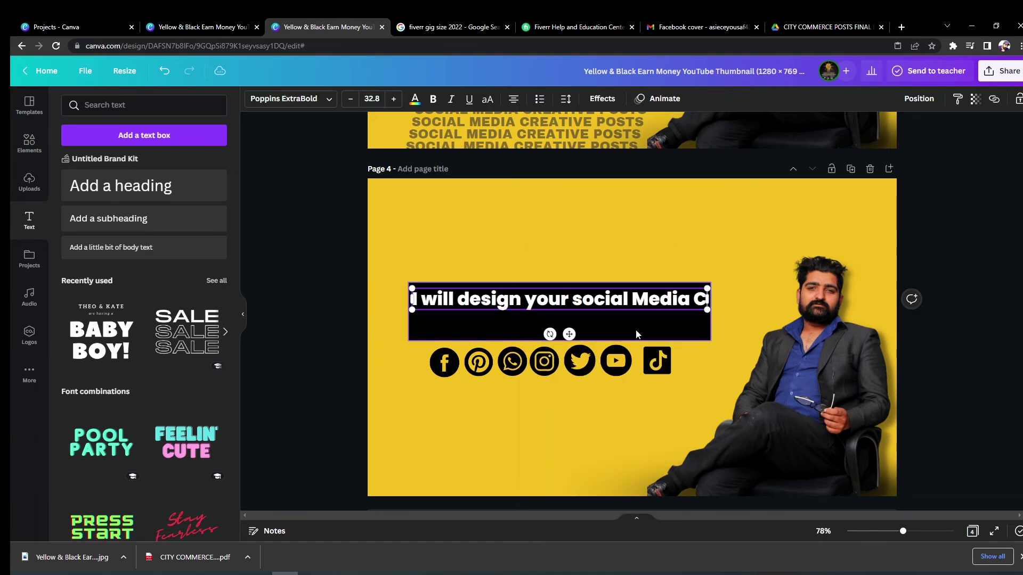
{"action": "key", "text": "BackSpace"}
{"action": "key", "text": "BackSpace"}
{"action": "key", "text": "BackSpace"}
{"action": "key", "text": "BackSpace"}
{"action": "key", "text": "BackSpace"}
{"action": "key", "text": "BackSpace"}
{"action": "key", "text": "BackSpace"}
{"action": "key", "text": "BackSpace"}
{"action": "key", "text": "BackSpace"}
{"action": "key", "text": "BackSpace"}
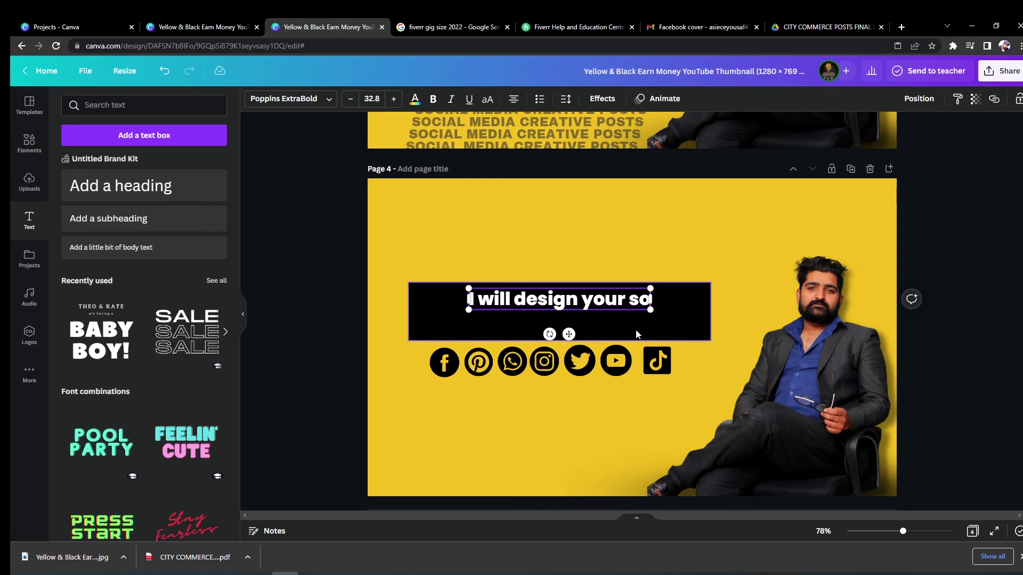
{"action": "key", "text": "BackSpace"}
{"action": "key", "text": "BackSpace"}
{"action": "key", "text": "BackSpace"}
{"action": "key", "text": "BackSpace"}
{"action": "key", "text": "BackSpace"}
{"action": "key", "text": "BackSpace"}
{"action": "key", "text": "BackSpace"}
{"action": "key", "text": "BackSpace"}
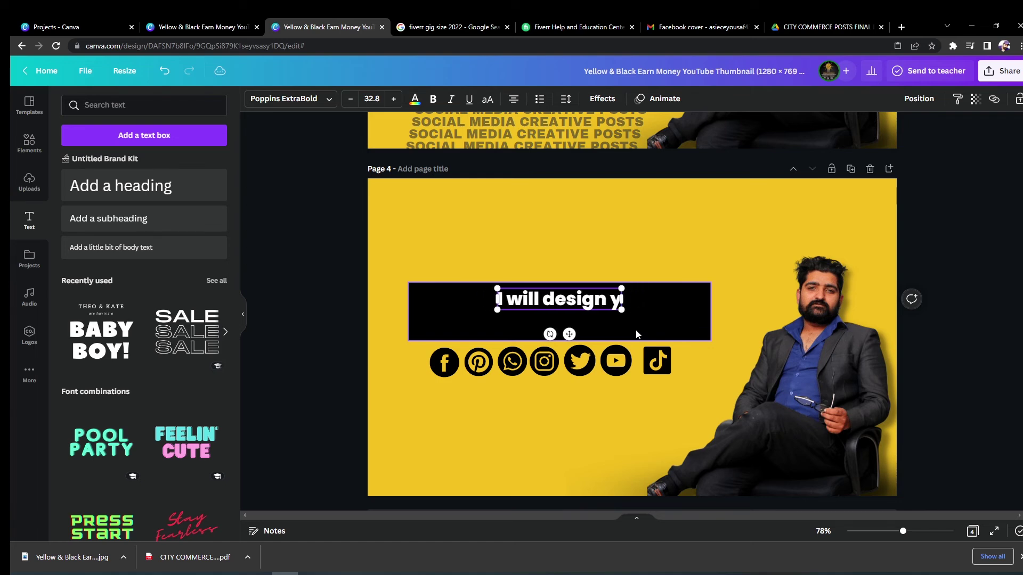
{"action": "key", "text": "BackSpace"}
{"action": "key", "text": "BackSpace"}
{"action": "key", "text": "BackSpace"}
{"action": "key", "text": "BackSpace"}
{"action": "key", "text": "BackSpace"}
{"action": "key", "text": "BackSpace"}
{"action": "key", "text": "BackSpace"}
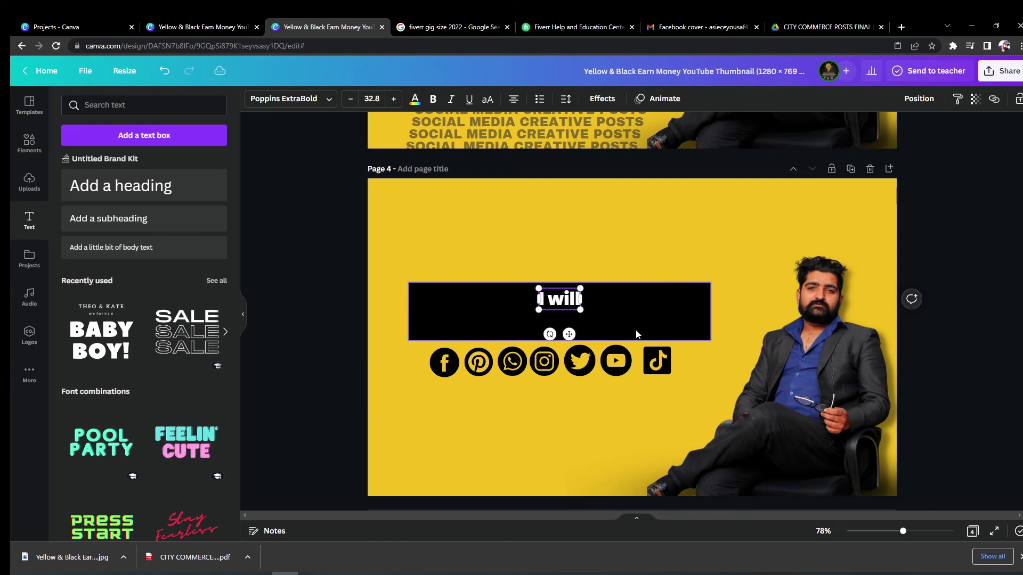
{"action": "type", "text": "pro"}
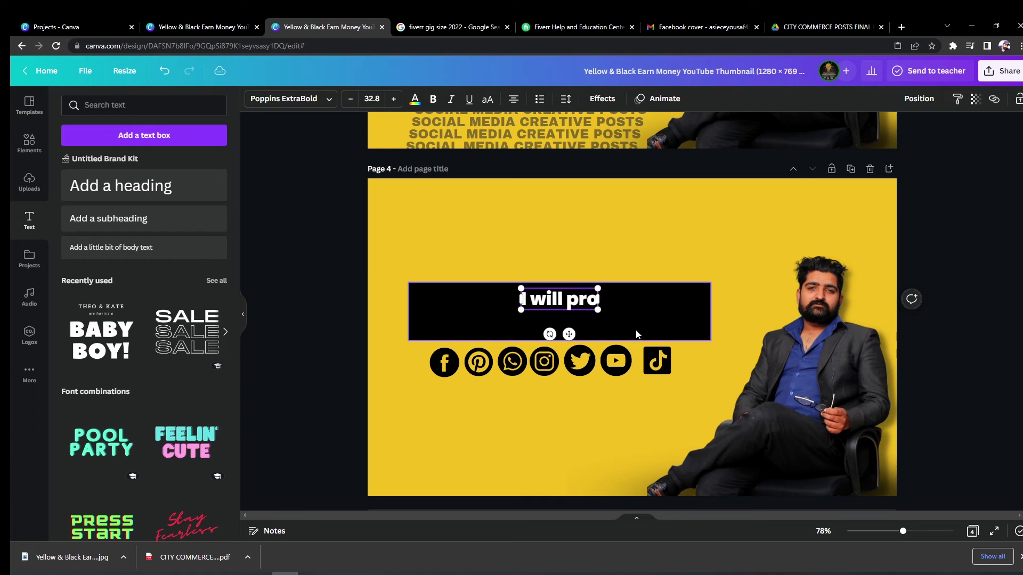
{"action": "type", "text": "mote You"}
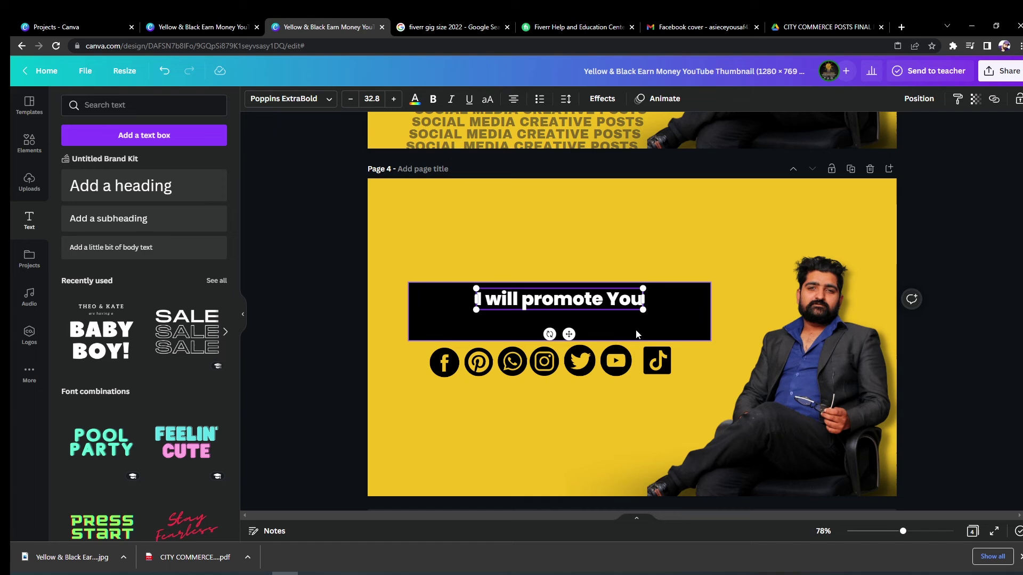
{"action": "type", "text": "r"}
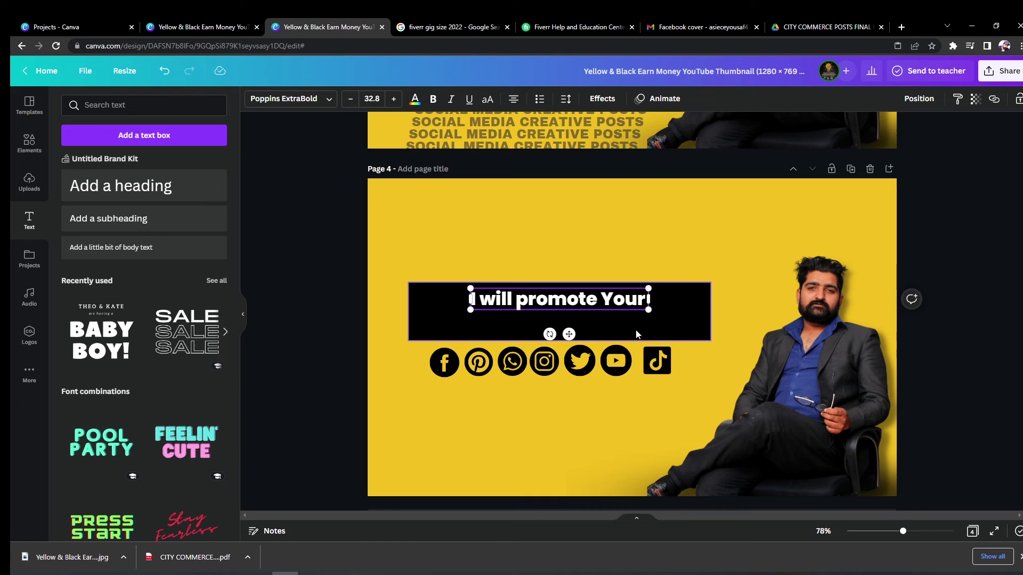
{"action": "type", "text": " social media"}
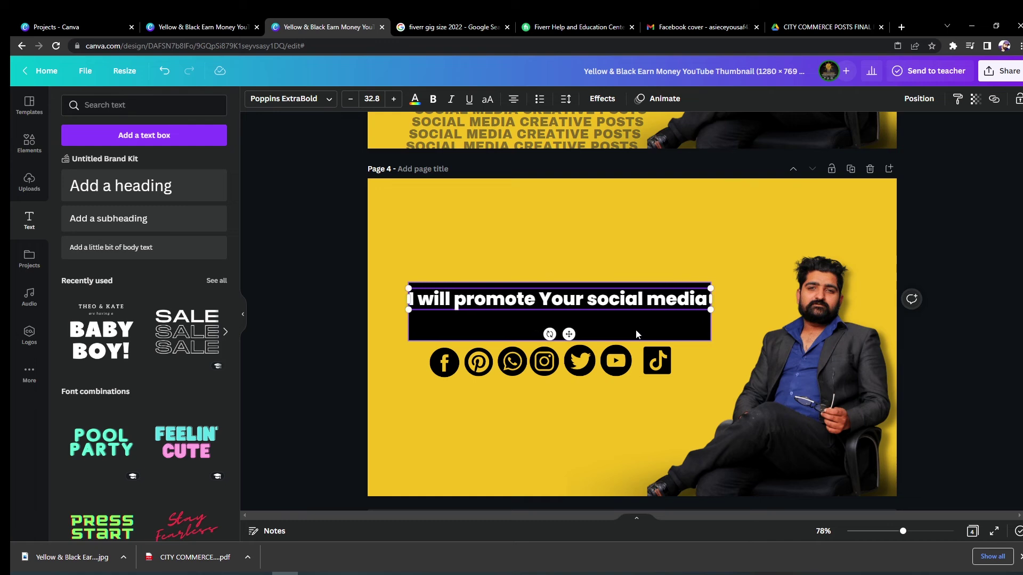
- Add a second line reading "With creative techniques" to the headline on page 4's black banner
{"action": "key", "text": "Return"}
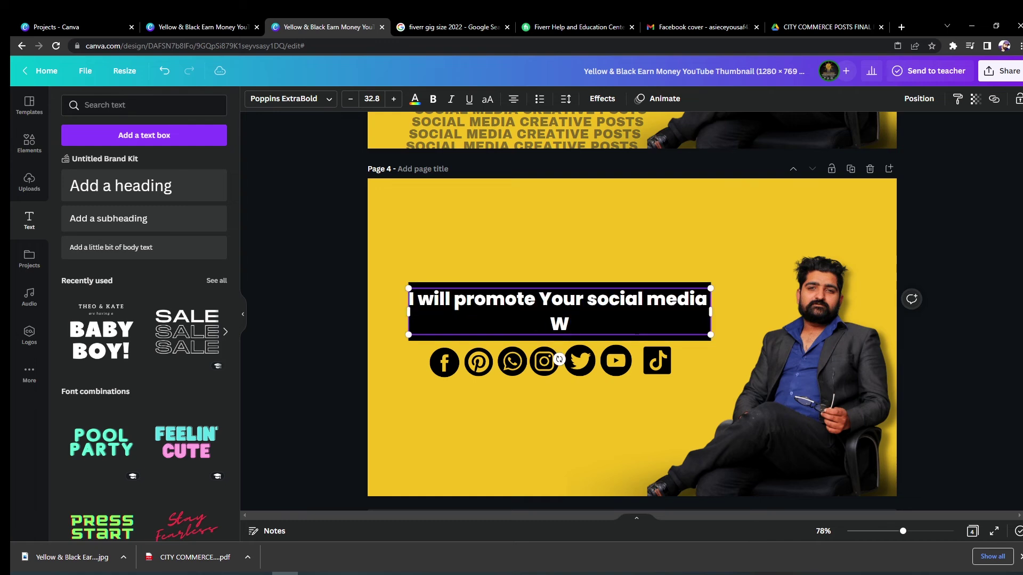
{"action": "type", "text": "WI"}
{"action": "key", "text": "BackSpace"}
{"action": "type", "text": "ith ctrative"}
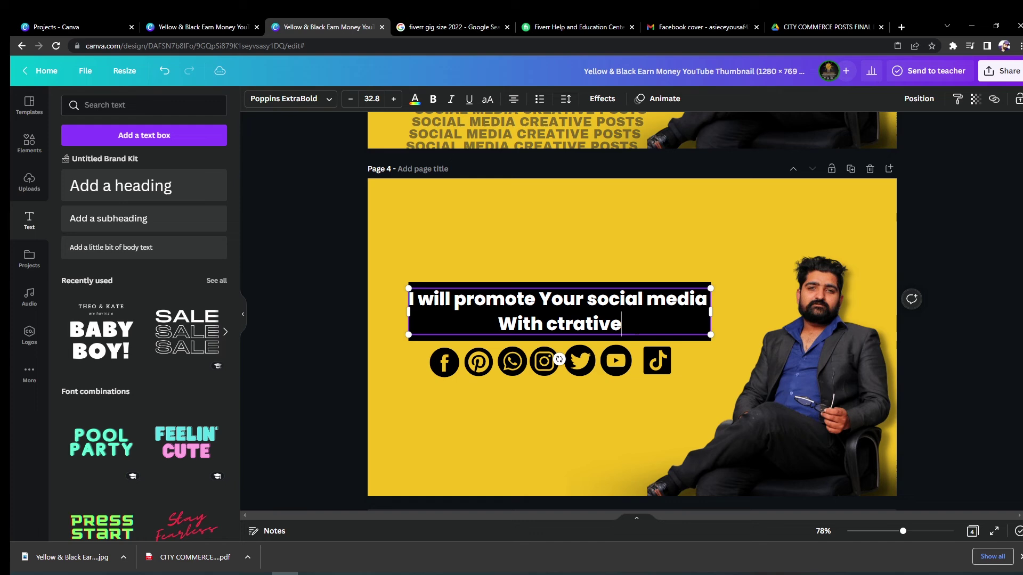
{"action": "key", "text": "BackSpace"}
{"action": "key", "text": "BackSpace"}
{"action": "key", "text": "BackSpace"}
{"action": "key", "text": "BackSpace"}
{"action": "key", "text": "BackSpace"}
{"action": "key", "text": "BackSpace"}
{"action": "key", "text": "BackSpace"}
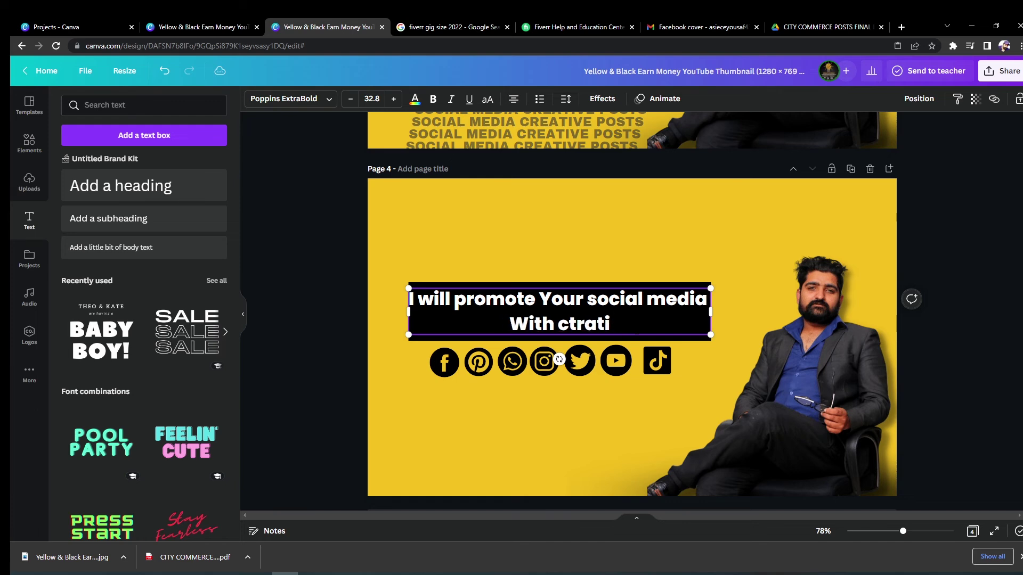
{"action": "key", "text": "BackSpace"}
{"action": "type", "text": "r"}
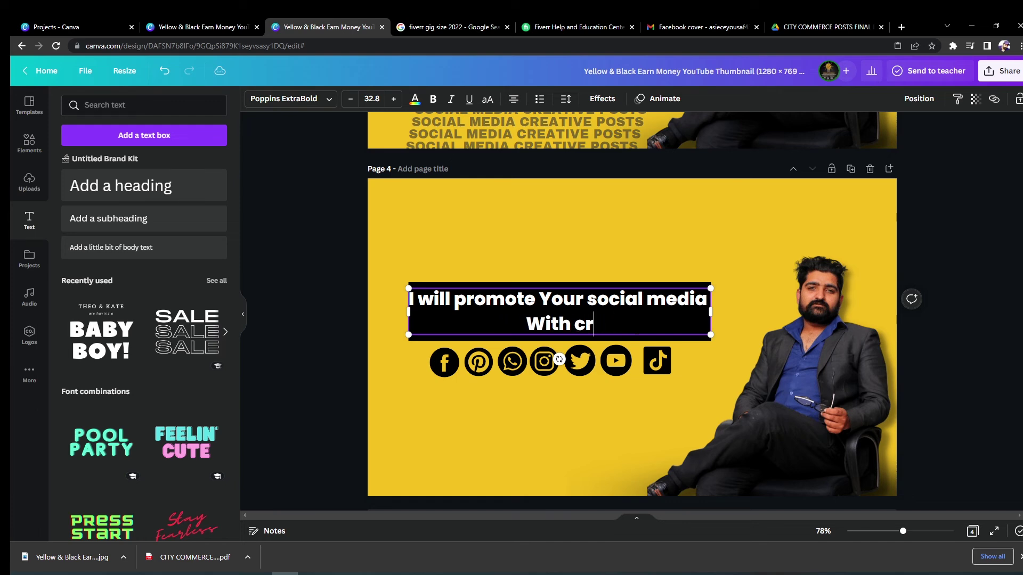
{"action": "type", "text": "eative"}
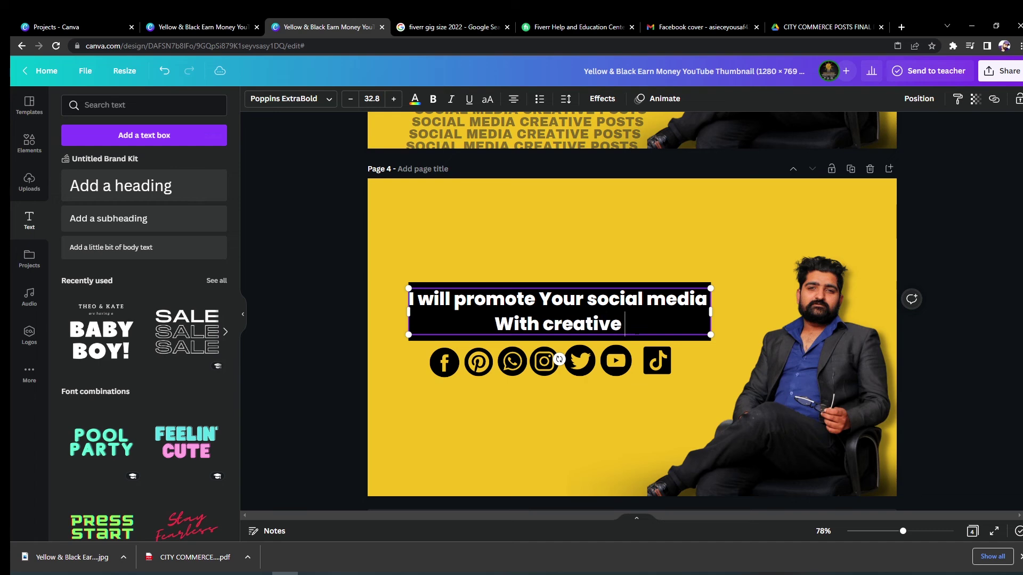
{"action": "type", "text": " tech"}
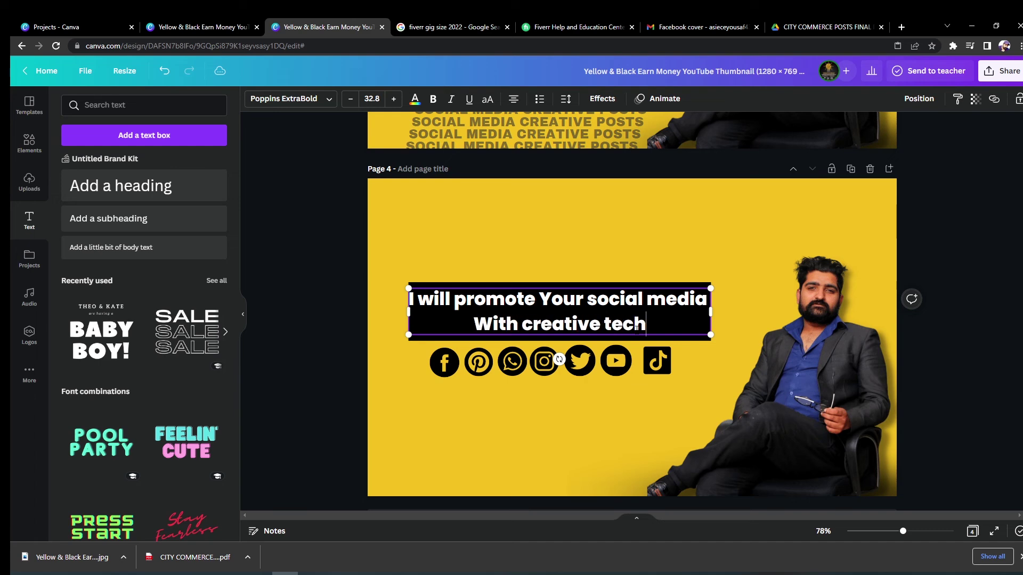
{"action": "type", "text": "niques"}
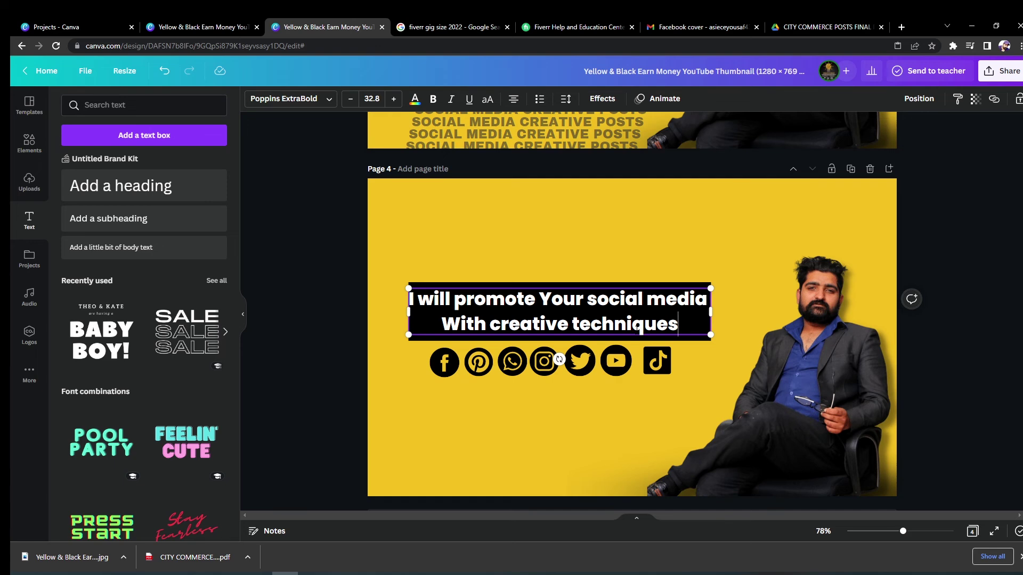
{"action": "left_click", "coordinate": [982, 248]}
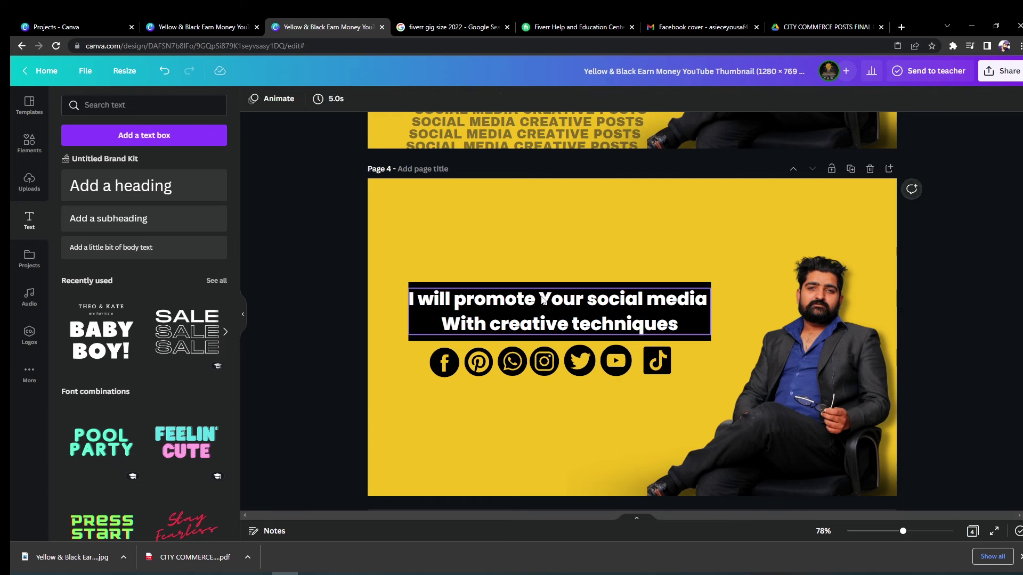
- Shrink the two-line headline on page 4 to font size 31.2 and centre it on the black banner
{"action": "left_click", "coordinate": [478, 310]}
{"action": "left_click_drag", "start_coordinate": [415, 289], "coordinate": [431, 292]}
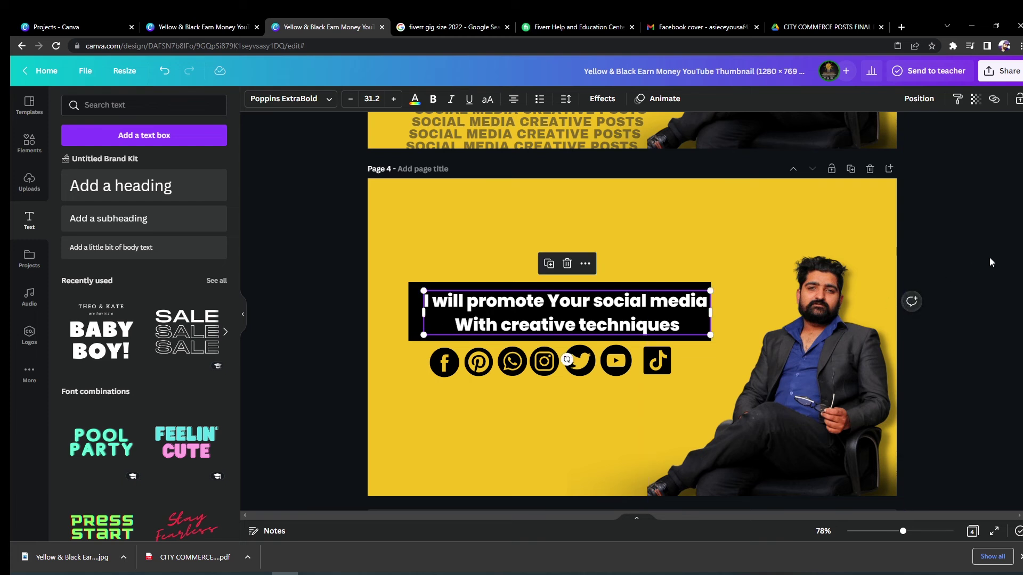
{"action": "left_click_drag", "start_coordinate": [594, 326], "coordinate": [588, 321]}
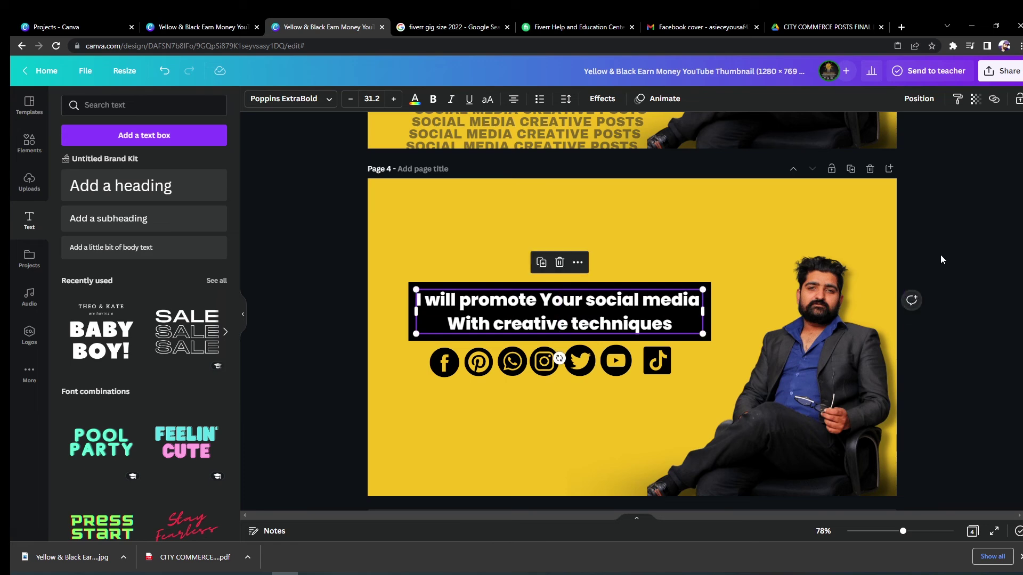
{"action": "left_click", "coordinate": [941, 254]}
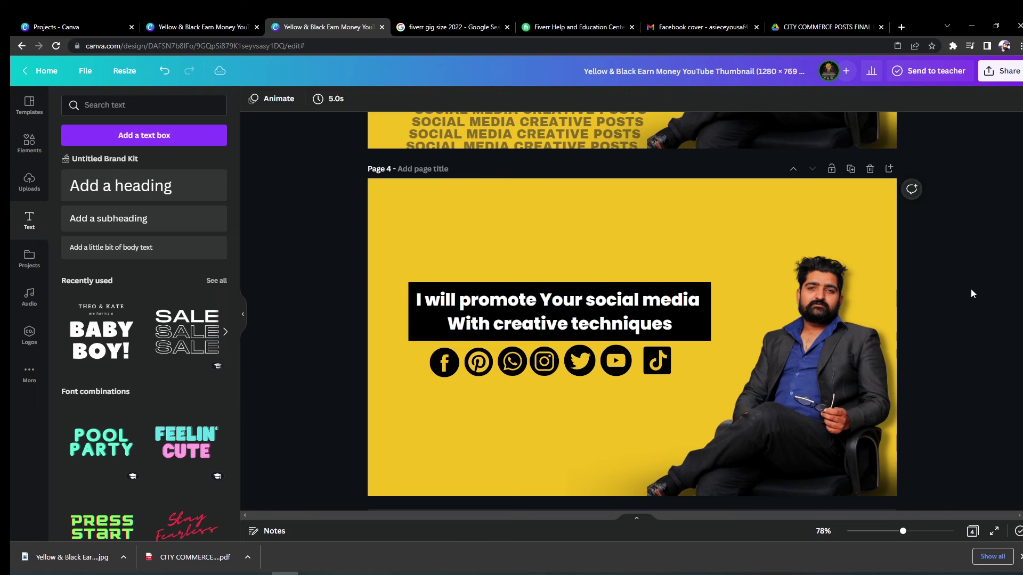
- Duplicate page 4 with its headline banner, social media icons and portrait
{"action": "left_click", "coordinate": [850, 169]}
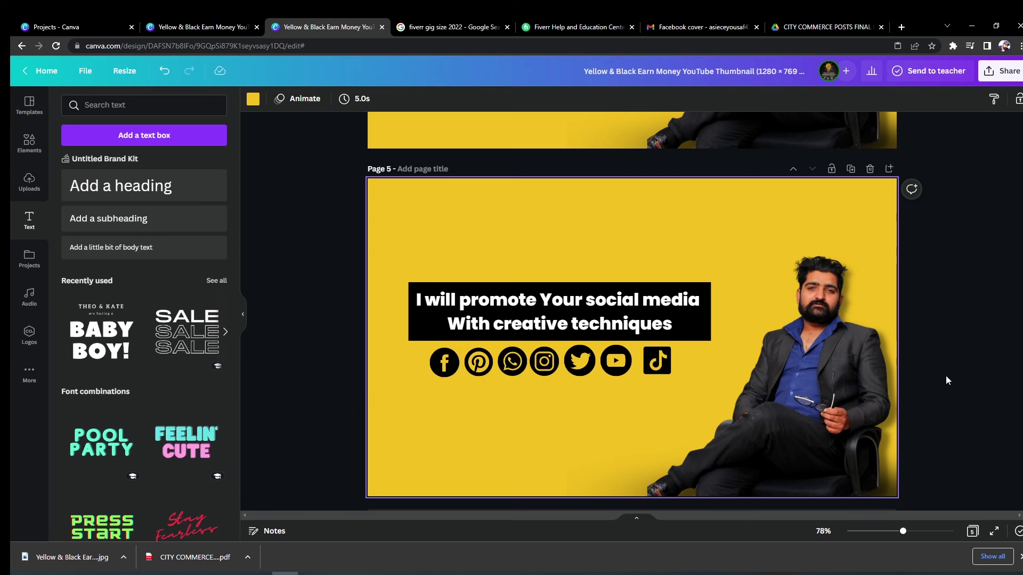
{"action": "scroll", "coordinate": [632, 312], "scroll_direction": "up", "scroll_amount": 5}
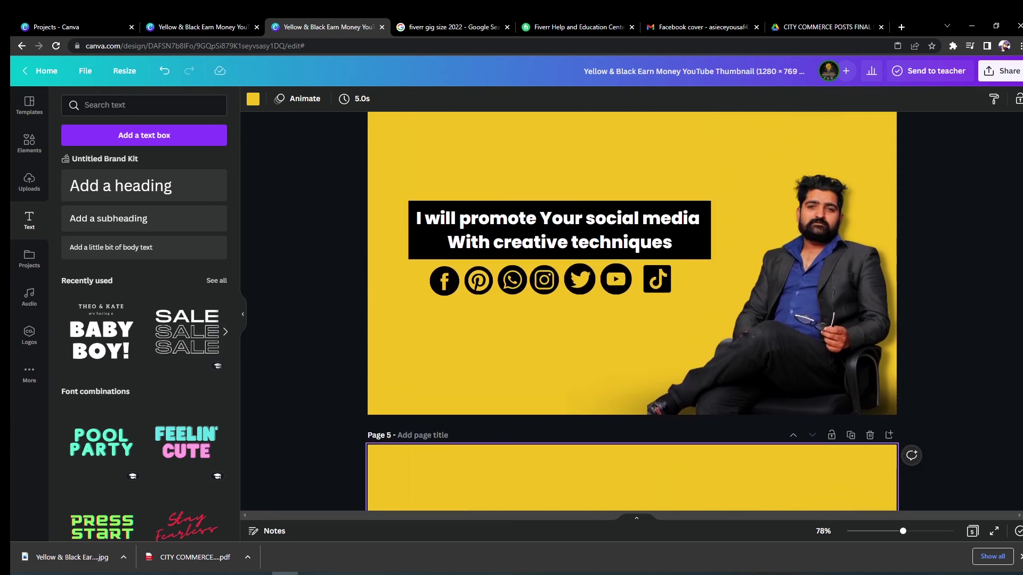
{"action": "scroll", "coordinate": [957, 475], "scroll_direction": "down", "scroll_amount": 5}
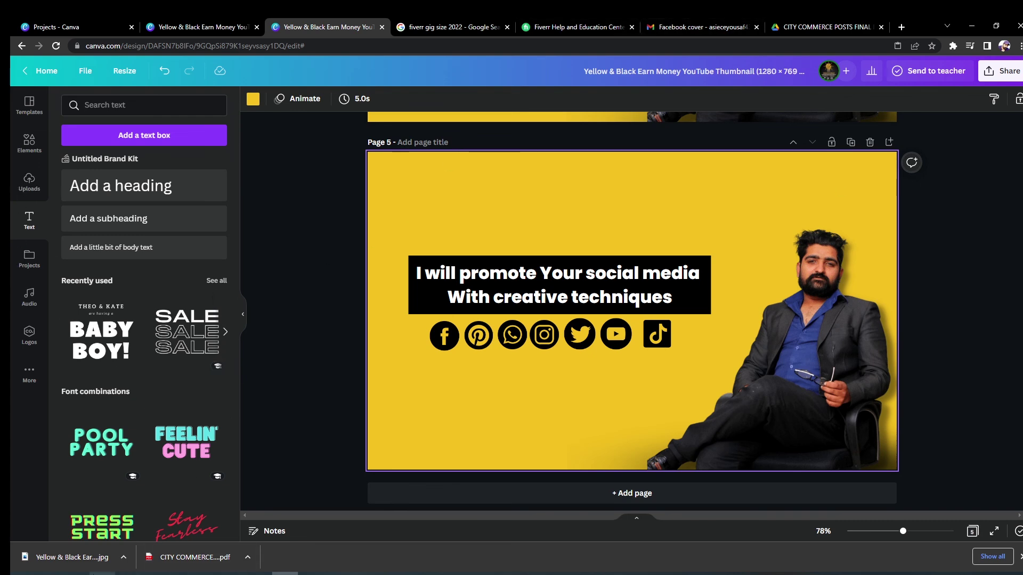
{"action": "mouse_move", "coordinate": [284, 574]}
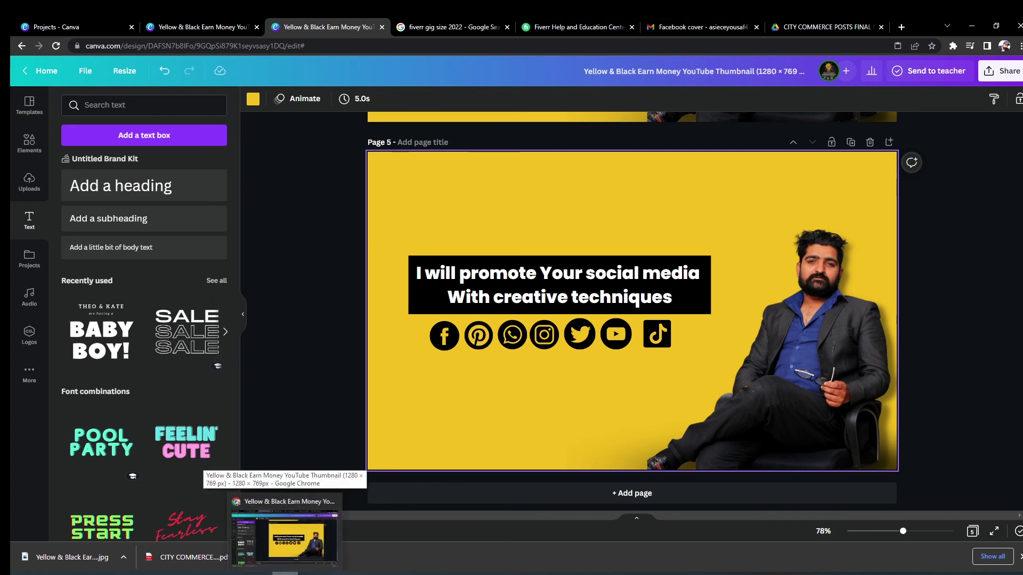
{"action": "left_click", "coordinate": [854, 25]}
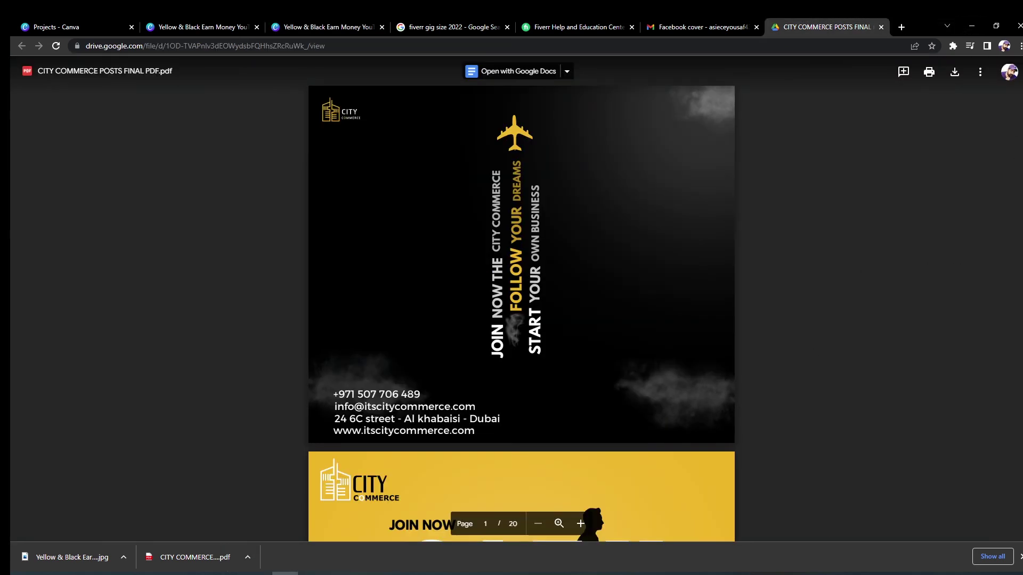
{"action": "scroll", "coordinate": [963, 113], "scroll_direction": "down", "scroll_amount": 7}
{"action": "left_click", "coordinate": [602, 22]}
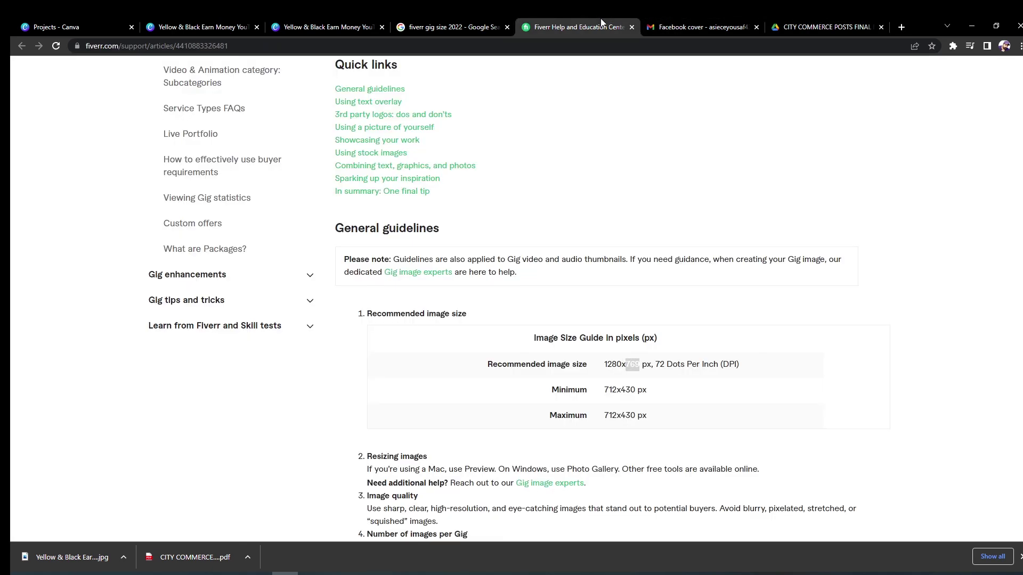
{"action": "left_click", "coordinate": [260, 574]}
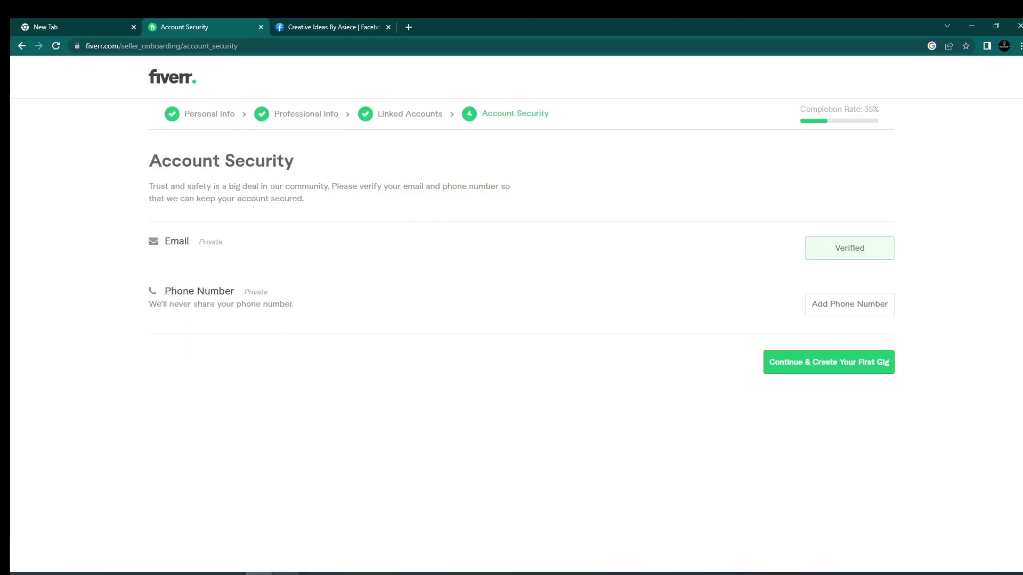
{"action": "left_click", "coordinate": [285, 574]}
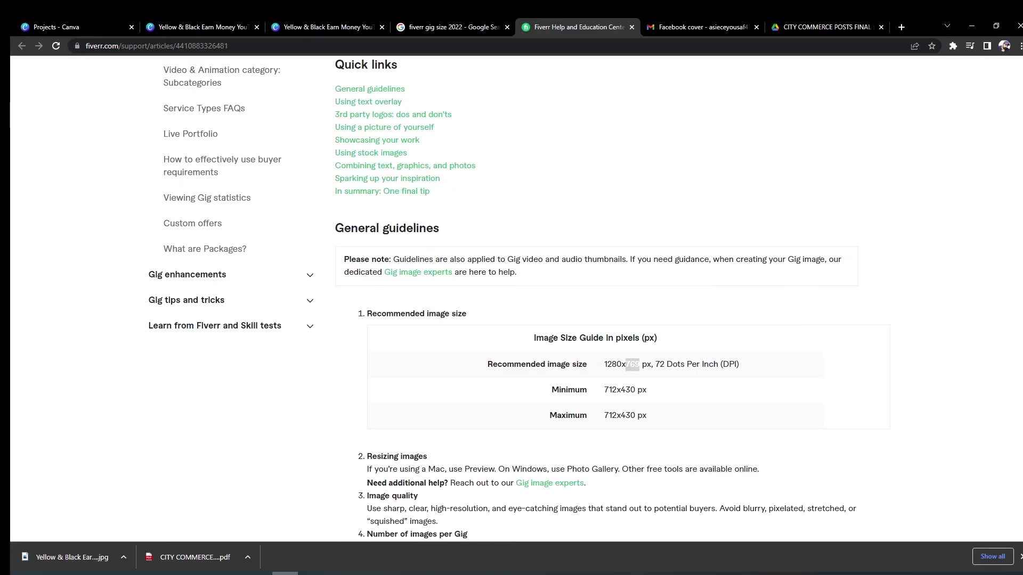
- Look through the sample post designs in the "CITY COMMERCE POSTS FINAL PDF.pdf" file in Google Drive
{"action": "left_click", "coordinate": [838, 29]}
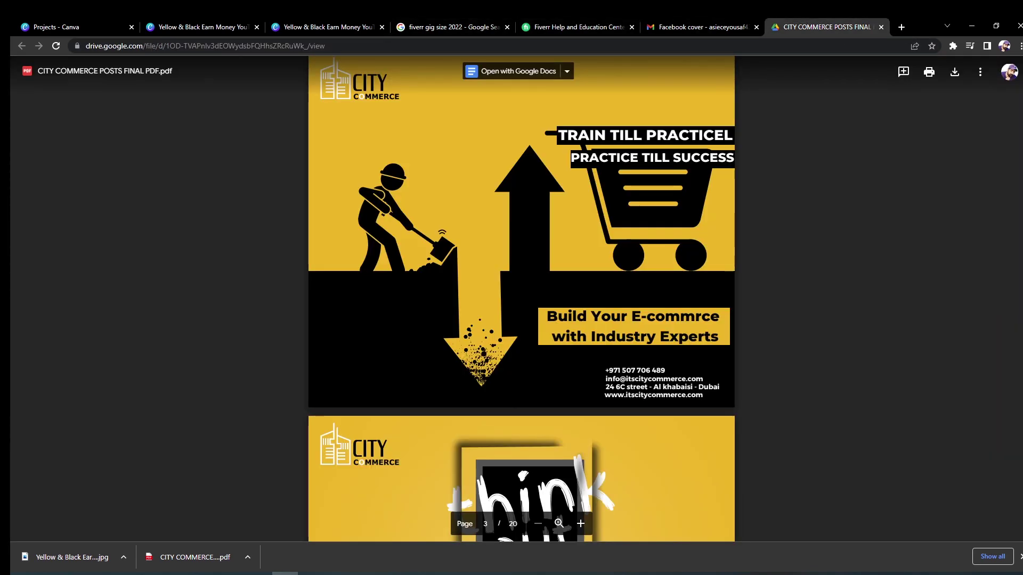
{"action": "scroll", "coordinate": [522, 298], "scroll_direction": "down", "scroll_amount": 20}
{"action": "scroll", "coordinate": [521, 298], "scroll_direction": "up", "scroll_amount": 20}
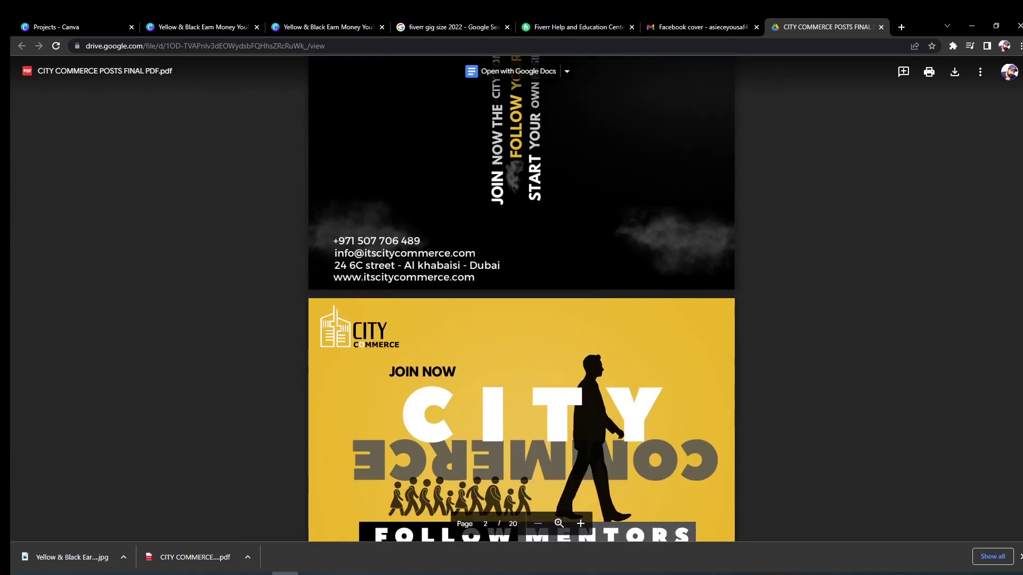
{"action": "scroll", "coordinate": [522, 298], "scroll_direction": "up", "scroll_amount": 3}
{"action": "scroll", "coordinate": [521, 298], "scroll_direction": "down", "scroll_amount": 20}
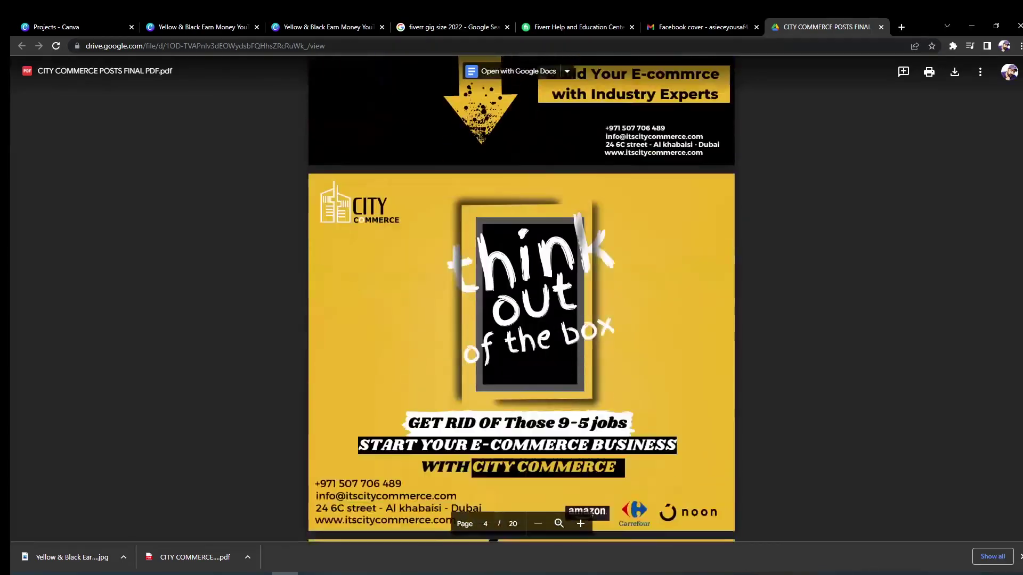
{"action": "scroll", "coordinate": [522, 298], "scroll_direction": "down", "scroll_amount": 20}
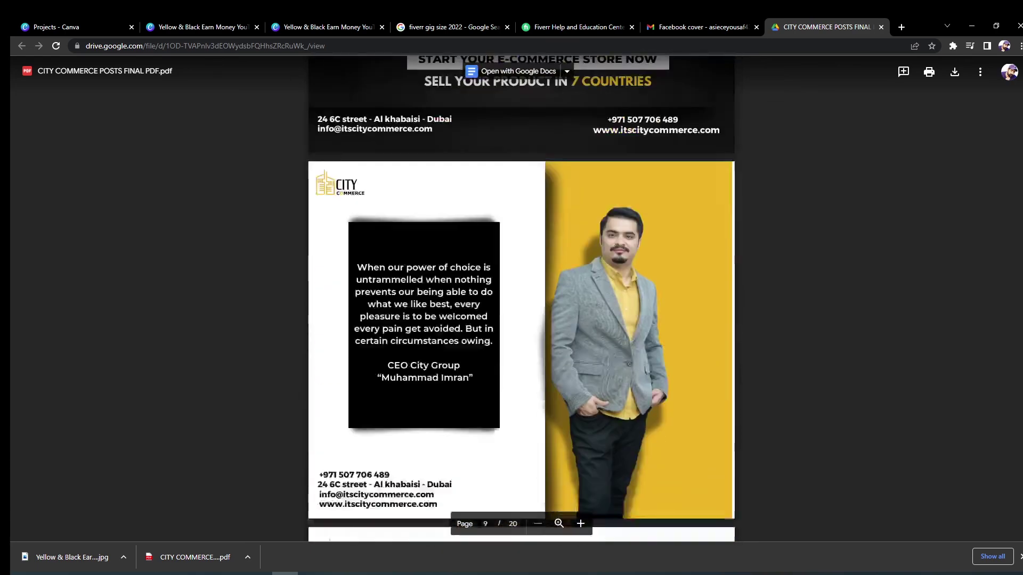
{"action": "scroll", "coordinate": [522, 298], "scroll_direction": "down", "scroll_amount": 15}
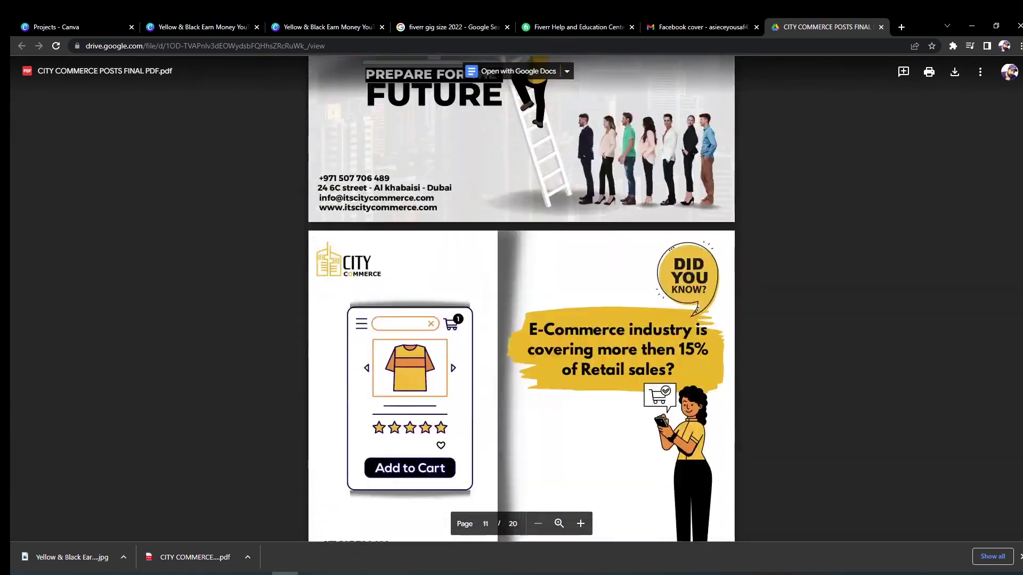
{"action": "scroll", "coordinate": [522, 298], "scroll_direction": "down", "scroll_amount": 3}
{"action": "scroll", "coordinate": [522, 299], "scroll_direction": "up", "scroll_amount": 4}
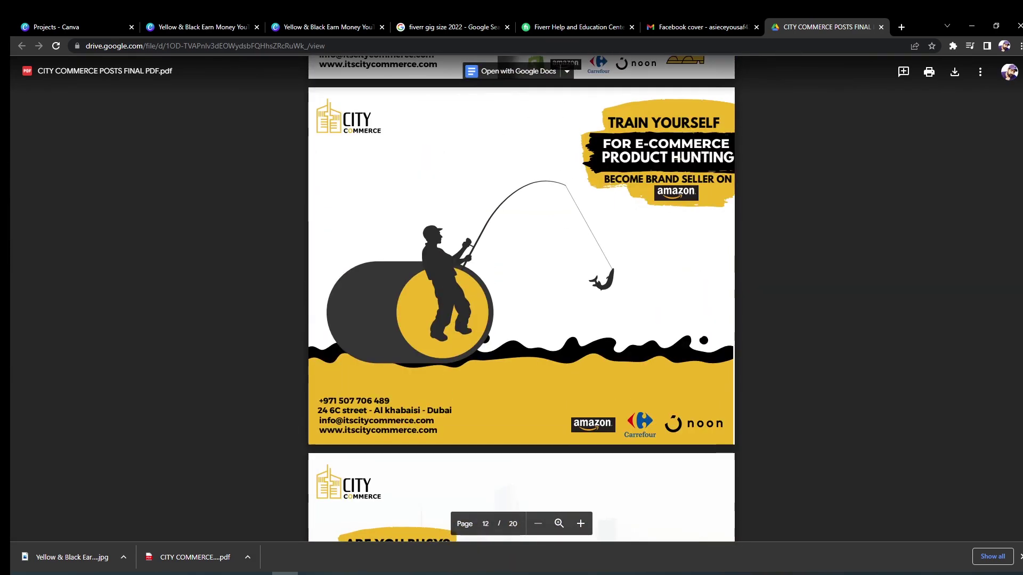
{"action": "scroll", "coordinate": [522, 298], "scroll_direction": "down", "scroll_amount": 20}
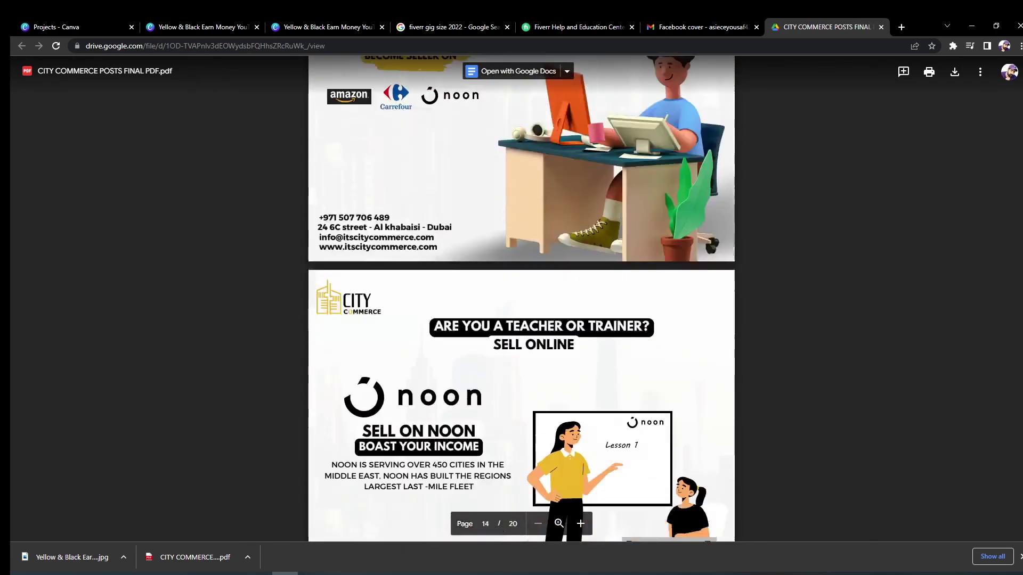
{"action": "scroll", "coordinate": [522, 298], "scroll_direction": "down", "scroll_amount": 12}
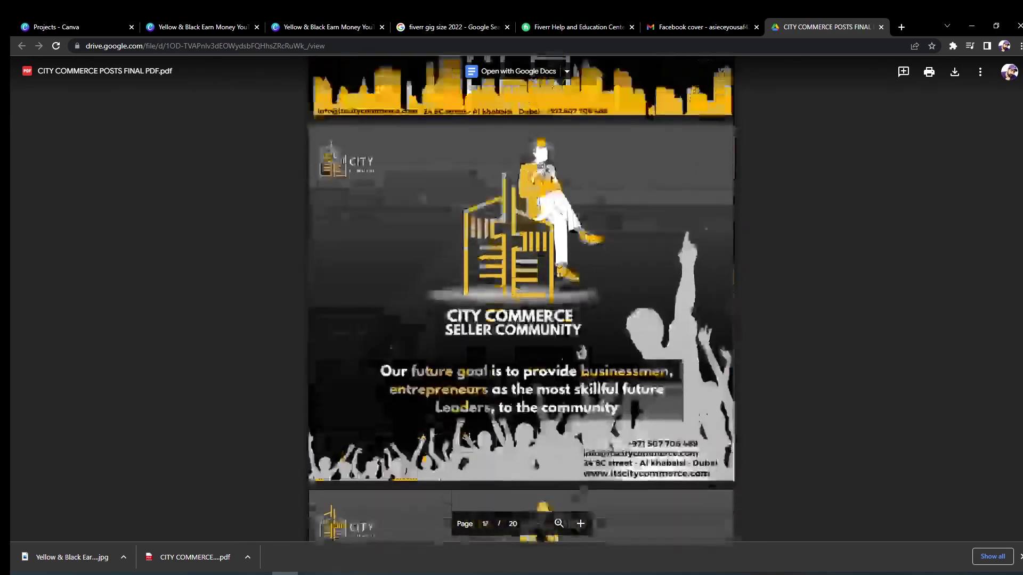